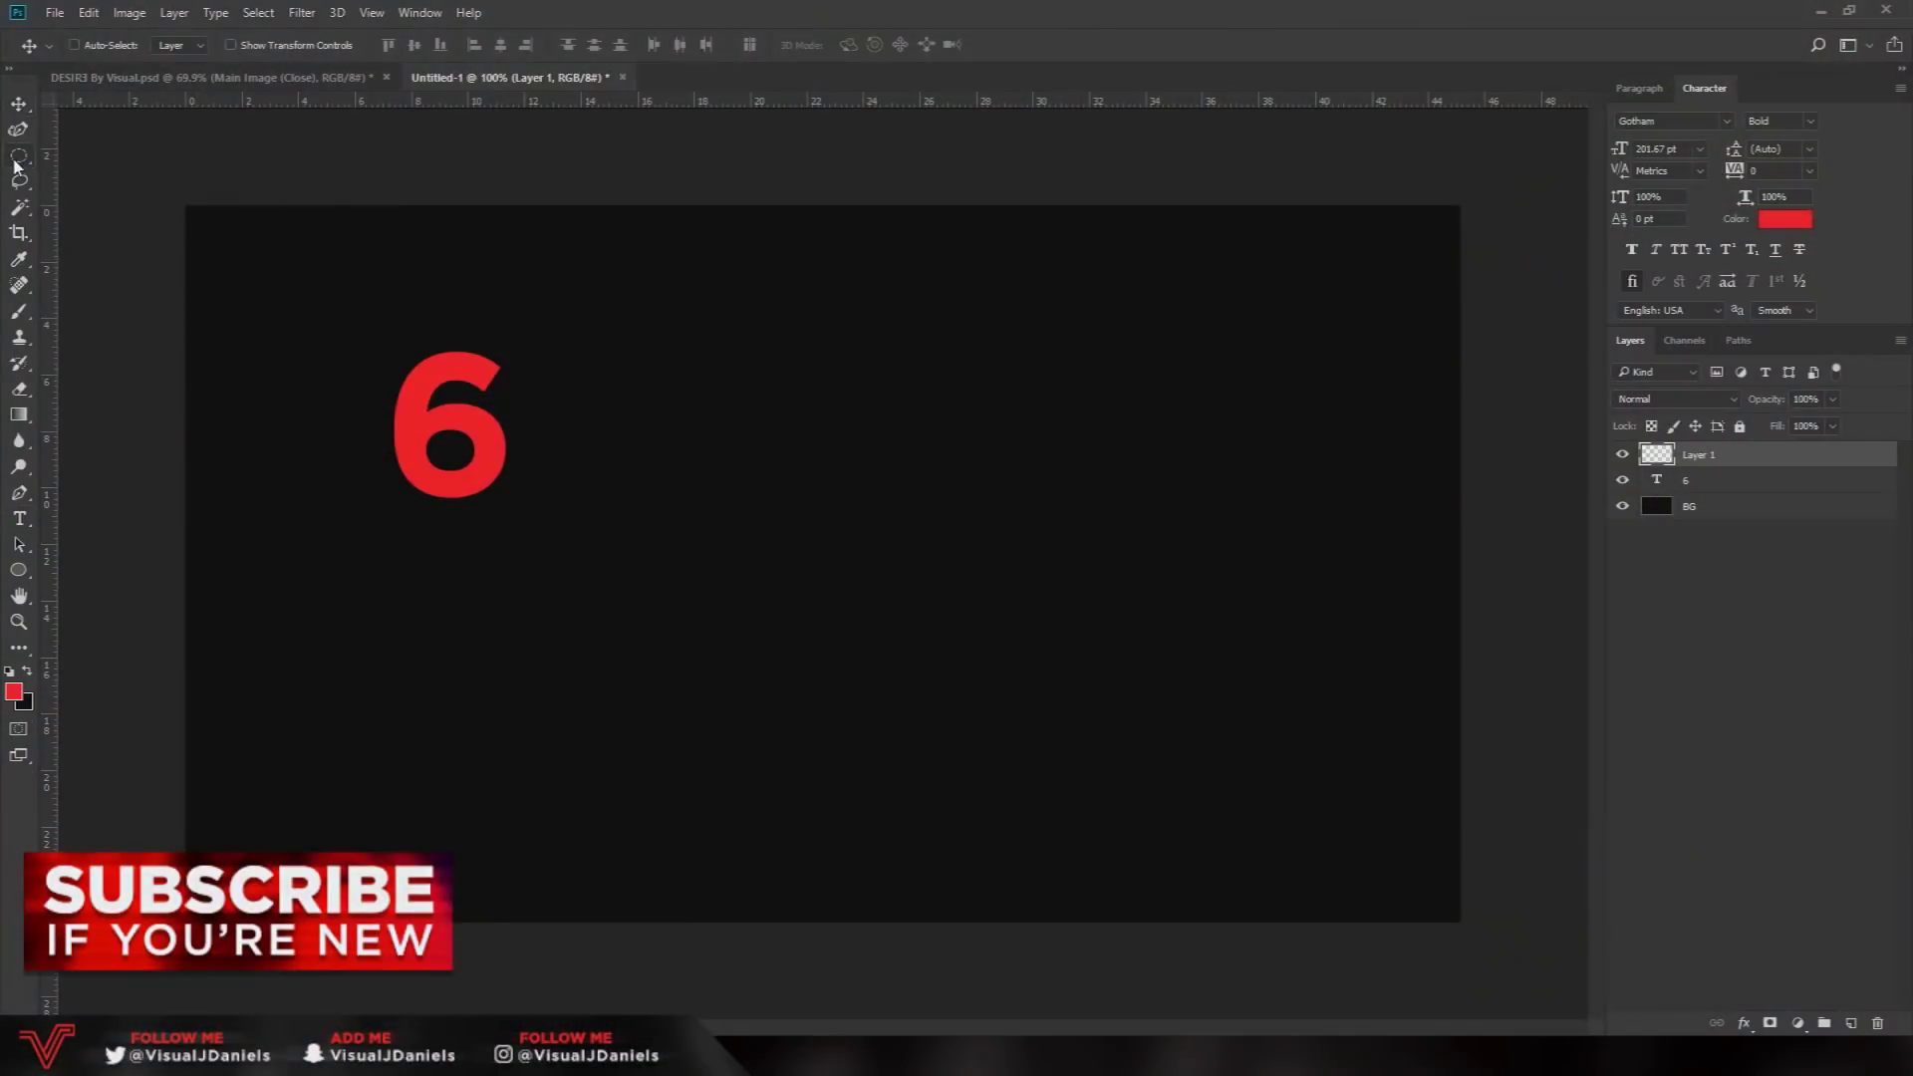
# - Make a rectangular selection beside the red 6, about as tall as the digit, and fill it with magenta
pyautogui.rightClick(19, 155)
pyautogui.click(109, 154)
pyautogui.moveTo(522, 358); pyautogui.dragTo(1229, 498)
pyautogui.rightClick(731, 459)
pyautogui.click(812, 742)
pyautogui.press('Return')
# - Apply a white Color Overlay to the magenta rectangle's layer, Layer 1
pyautogui.press('t')
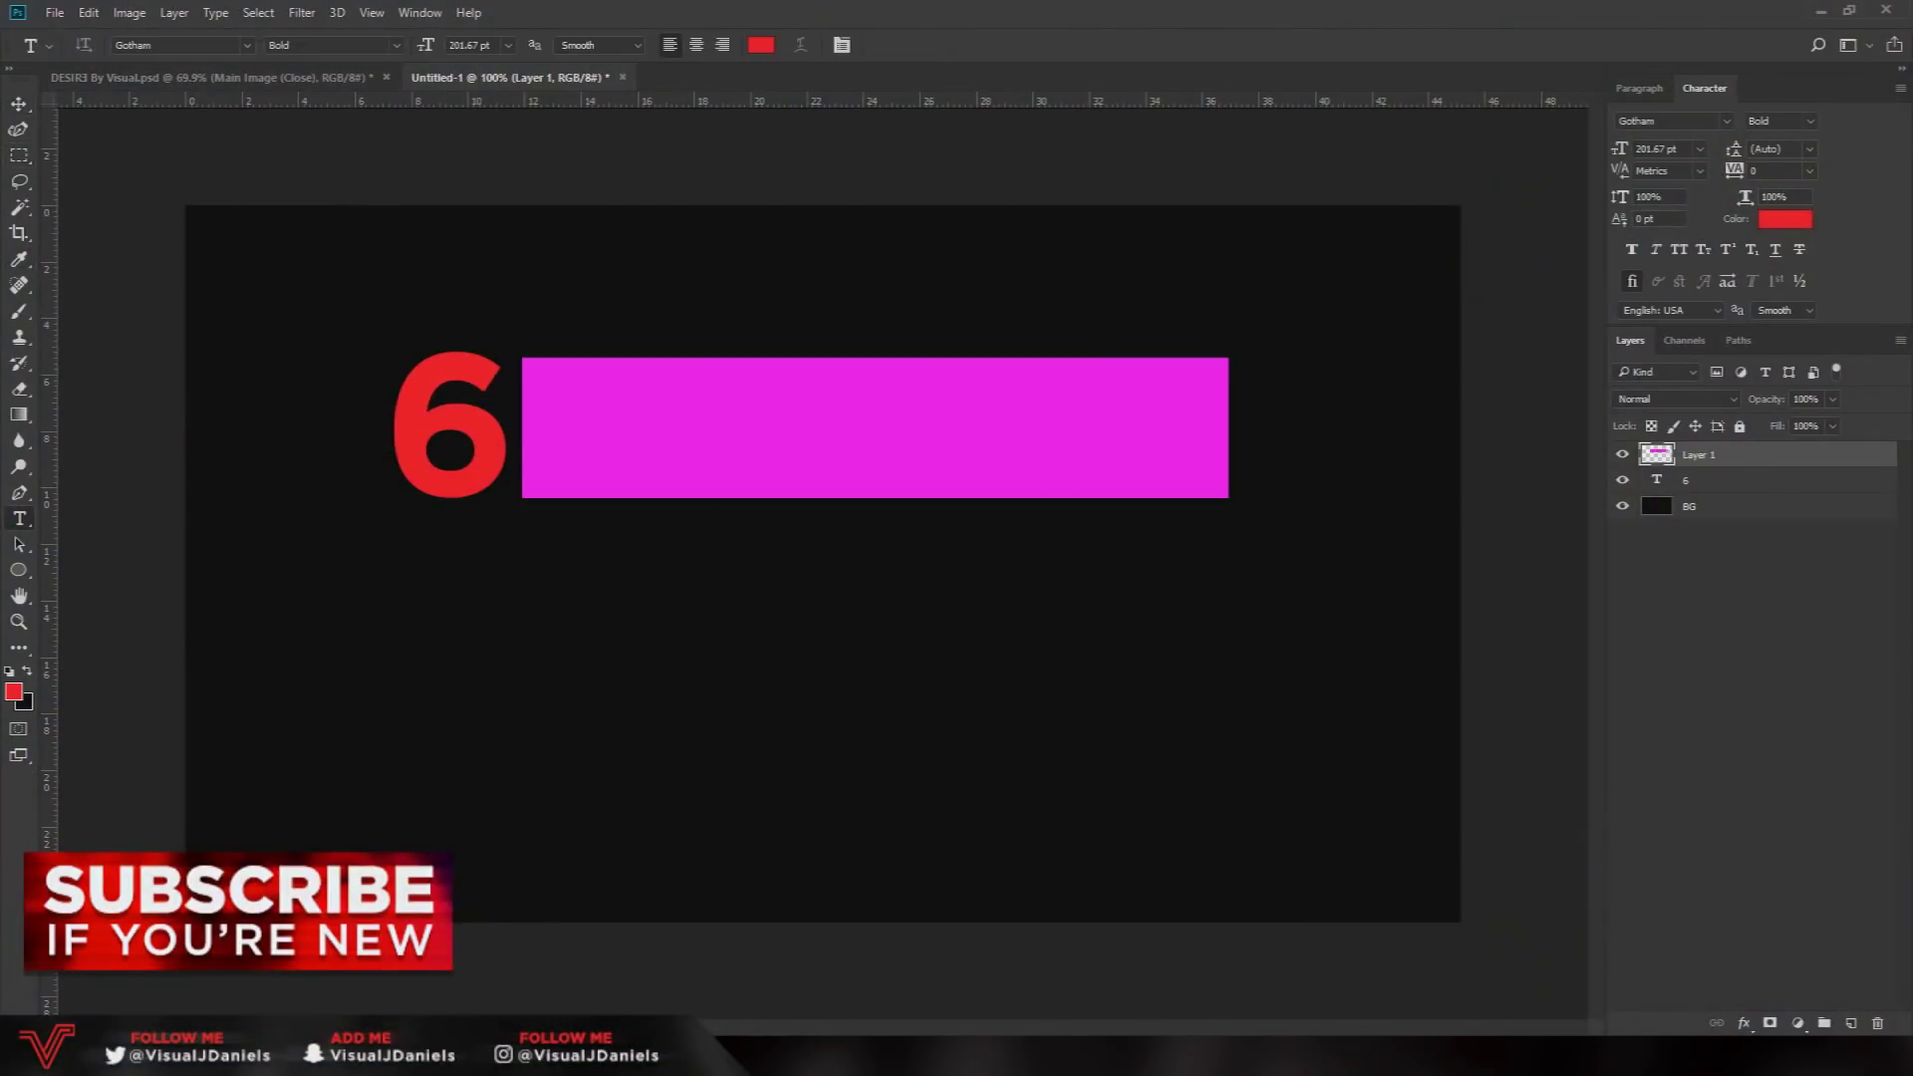
pyautogui.doubleClick(1756, 455)
pyautogui.click(1049, 572)
pyautogui.click(1453, 422)
pyautogui.click(571, 558)
pyautogui.press('Return')
pyautogui.press('Return')
# - Add the text "secret" over the white bar and format it in all caps
pyautogui.click(617, 442)
pyautogui.write('secret')
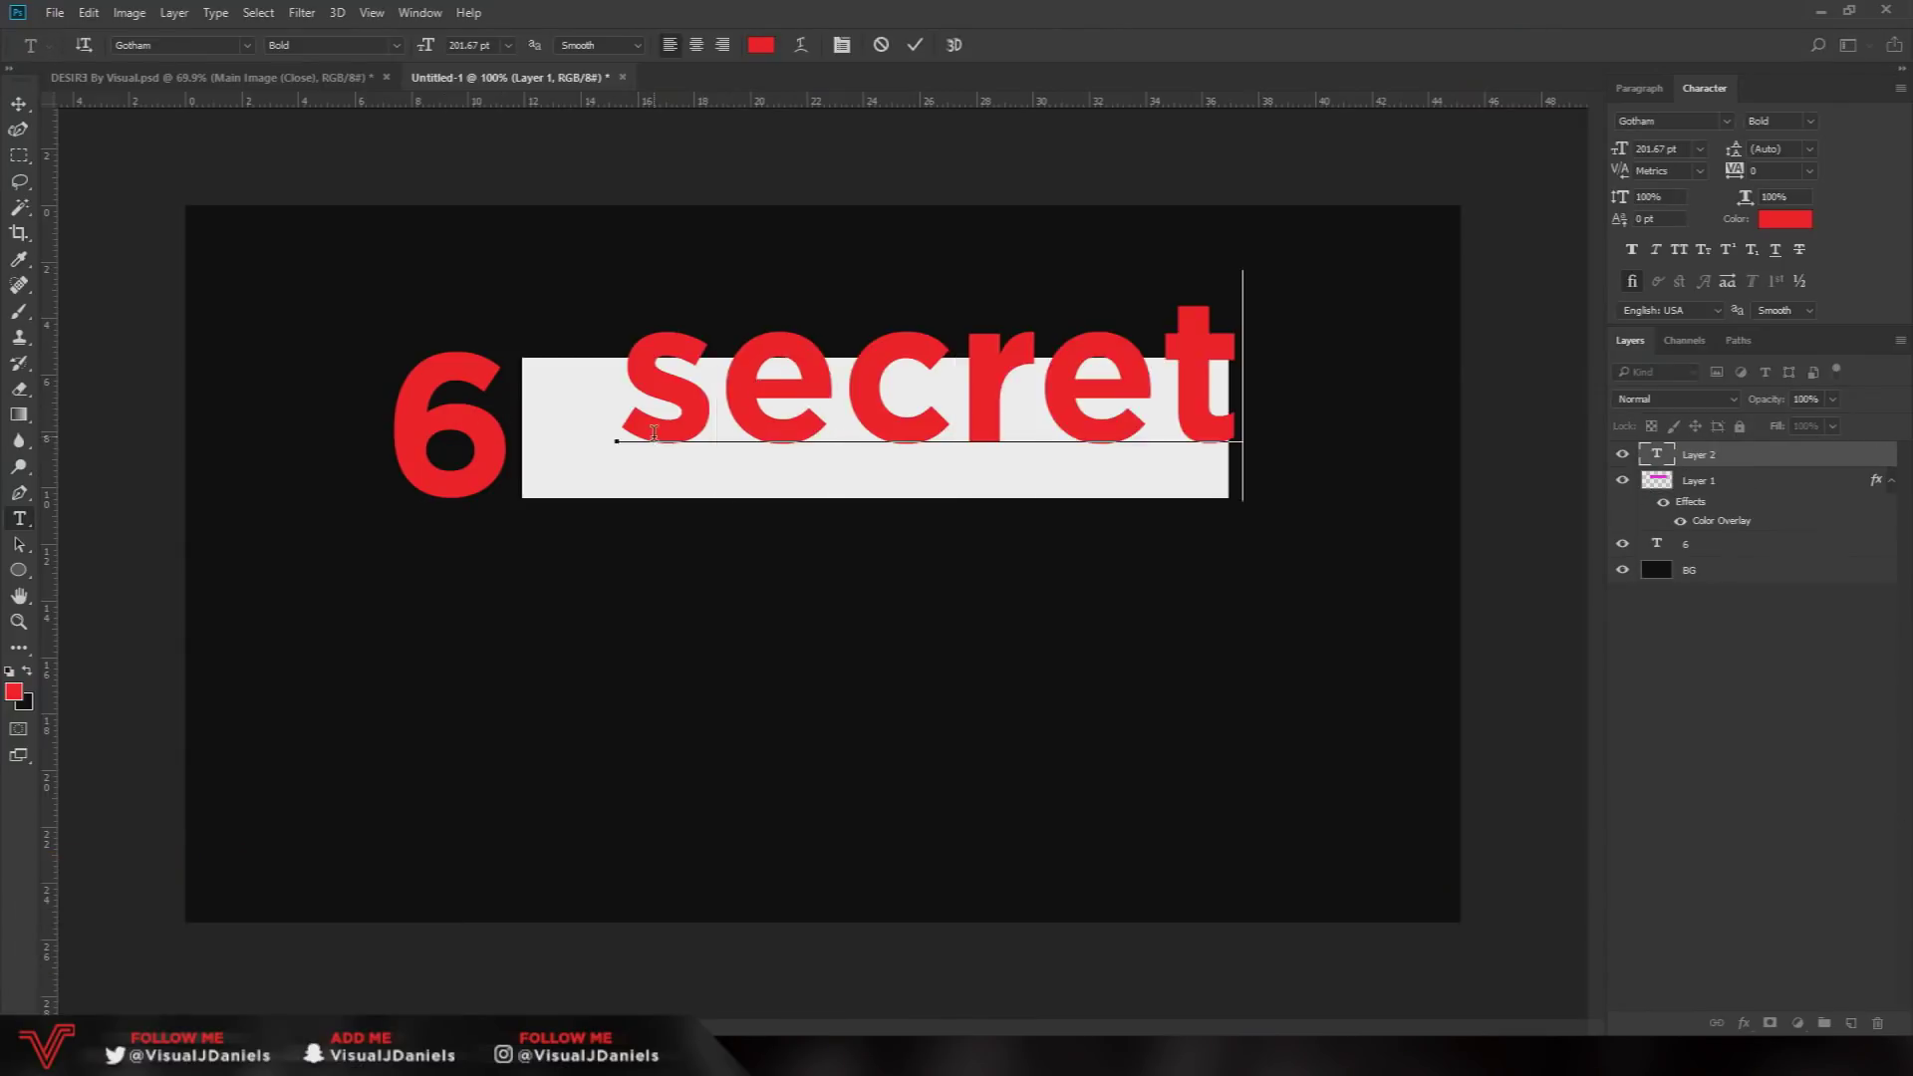
pyautogui.hotkey('ctrl', 'shift', 'k')
# - Keep the SECRET text in Gotham Bold, reduce its size to 143.67 pt and move it onto the white bar
pyautogui.hotkey('ctrl', 'a')
pyautogui.click(246, 45)
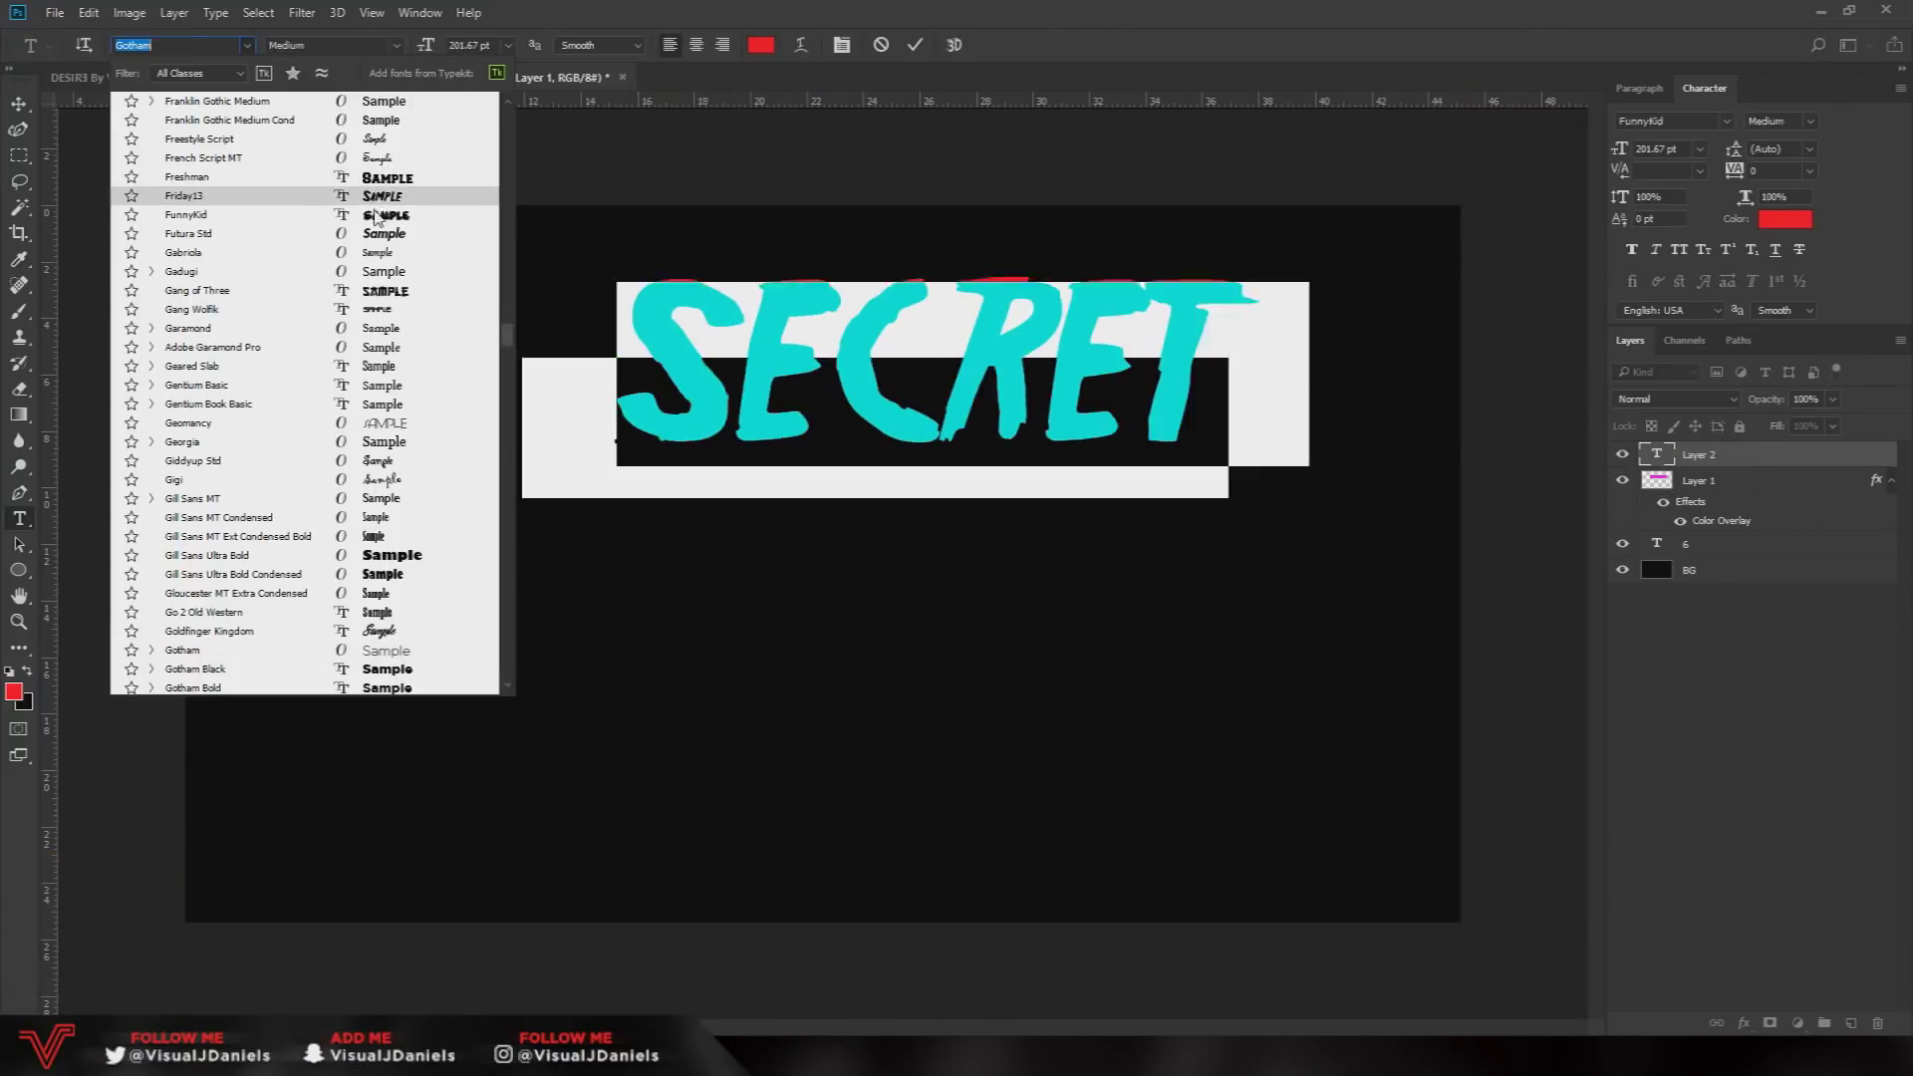
pyautogui.press('Escape')
pyautogui.moveTo(429, 46); pyautogui.dragTo(31, 152)
pyautogui.click(19, 103)
pyautogui.moveTo(1264, 387); pyautogui.dragTo(1175, 424)
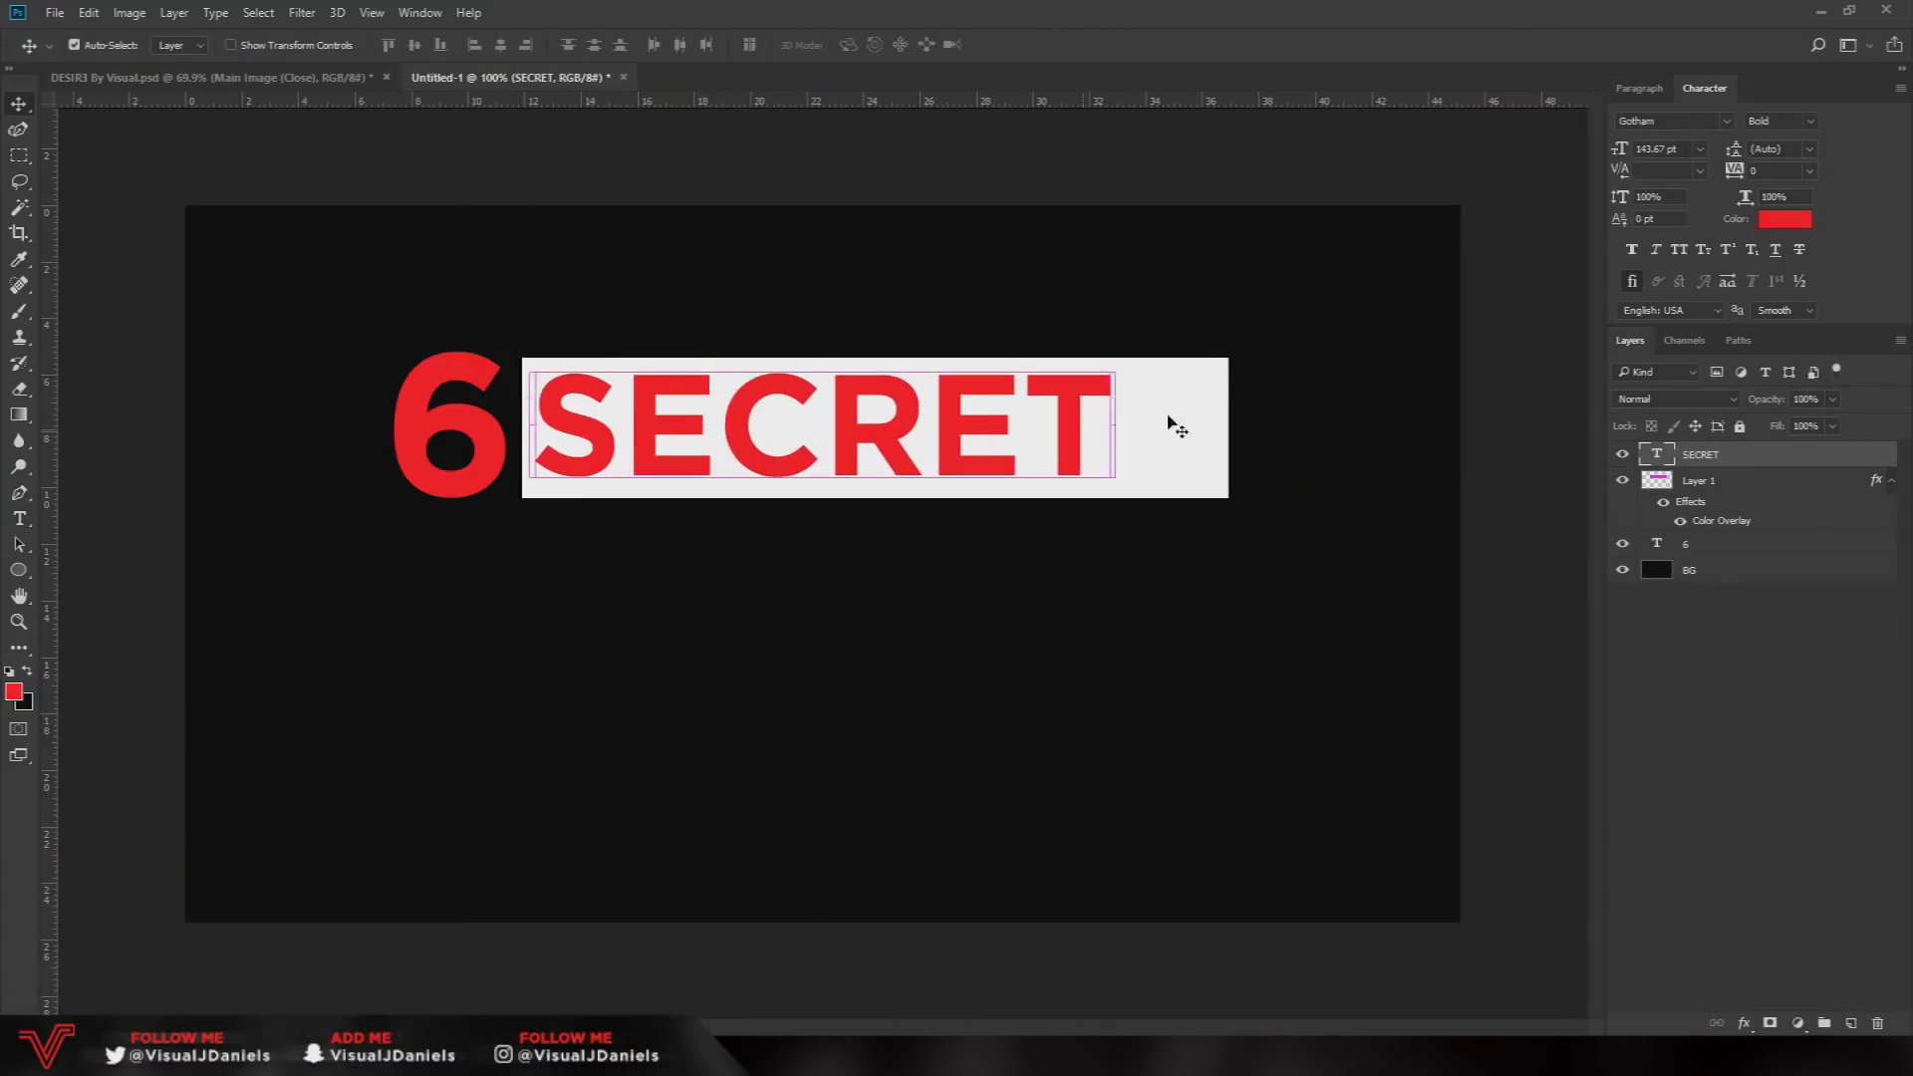
# - Scale the SECRET text down to about 125 pt so it fits inside the white bar
pyautogui.hotkey('ctrl', 't')
pyautogui.moveTo(1113, 356); pyautogui.dragTo(1051, 368)
pyautogui.moveTo(979, 418); pyautogui.dragTo(995, 419)
pyautogui.press('Return')
# - Increase the SECRET text's tracking to 240 so the letters spread across the bar
pyautogui.doubleClick(1656, 454)
pyautogui.moveTo(1735, 171); pyautogui.dragTo(1751, 184)
pyautogui.hotkey('ctrl', 'Return')
pyautogui.press('v')
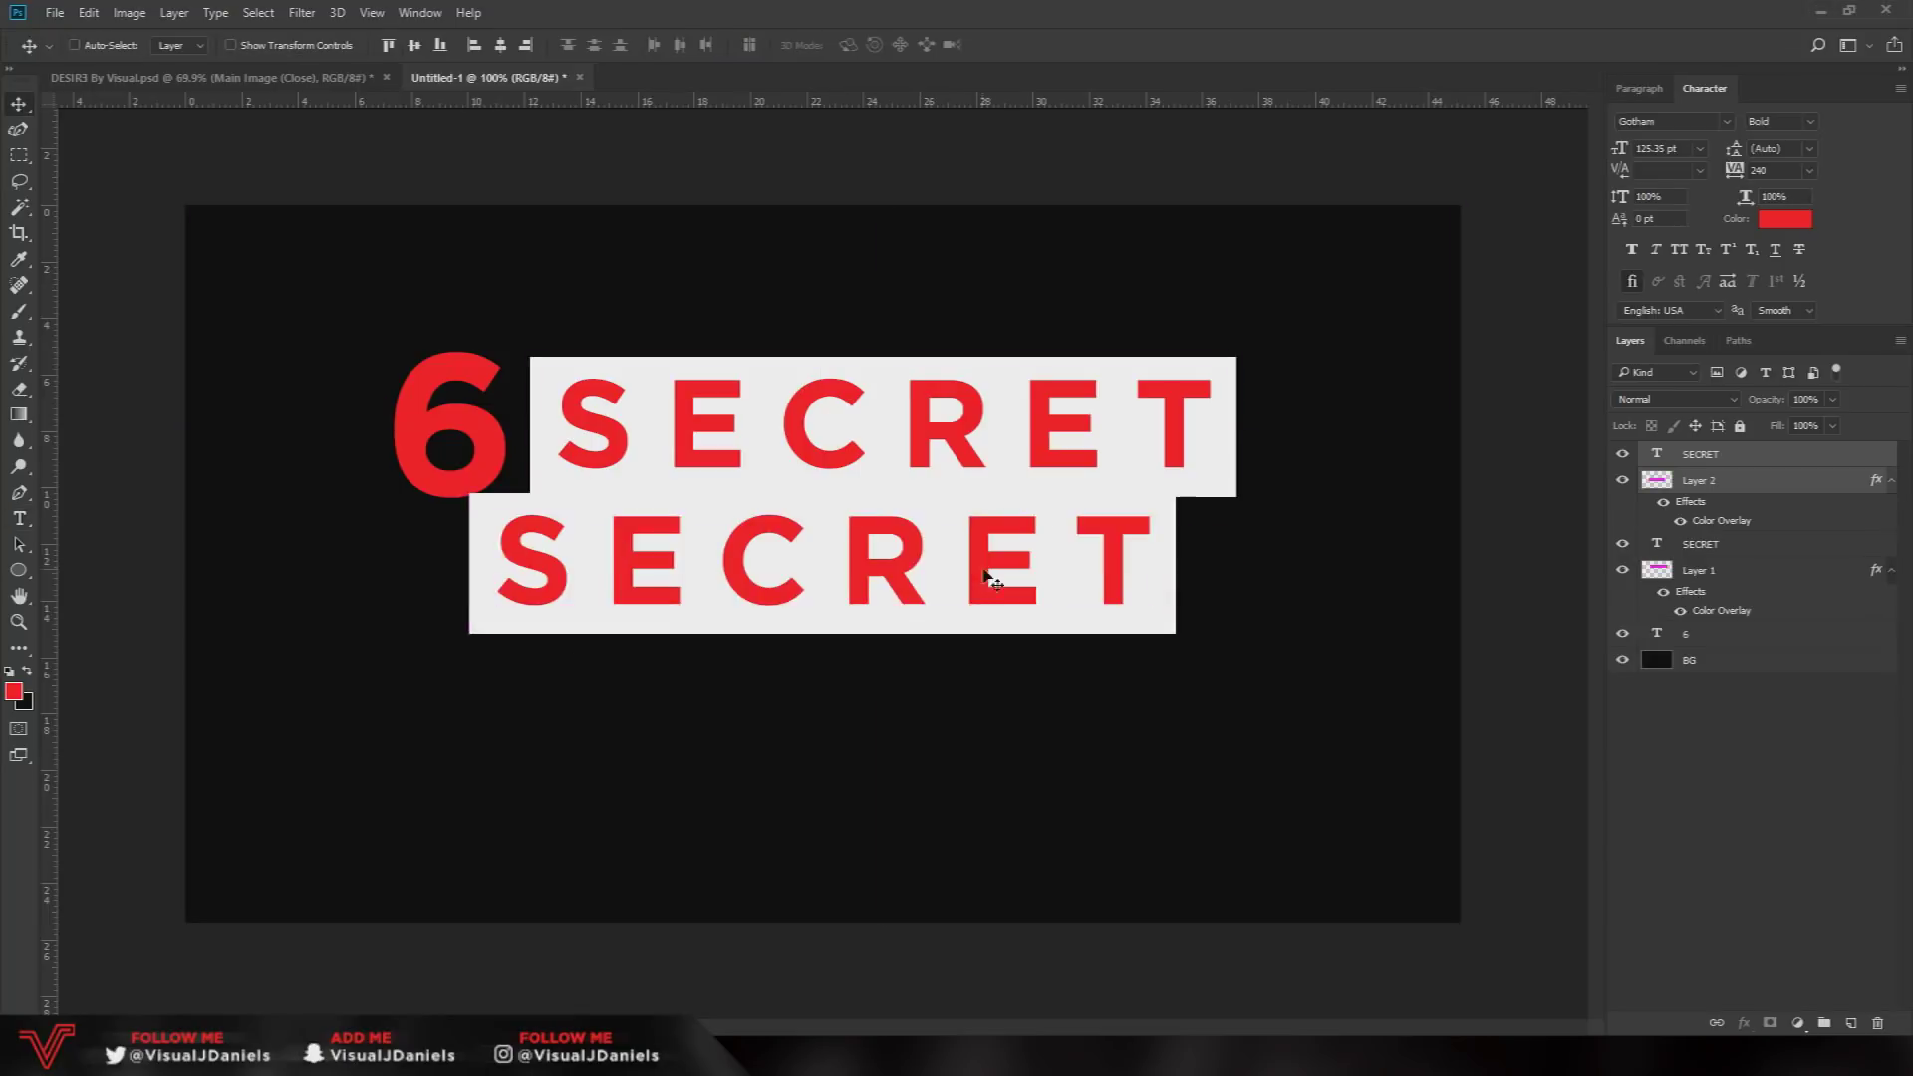
# - Bring the Photoshop logo from the Google Images results into the Untitled-1 document
pyautogui.press('Delete')
pyautogui.moveTo(215, 1057)
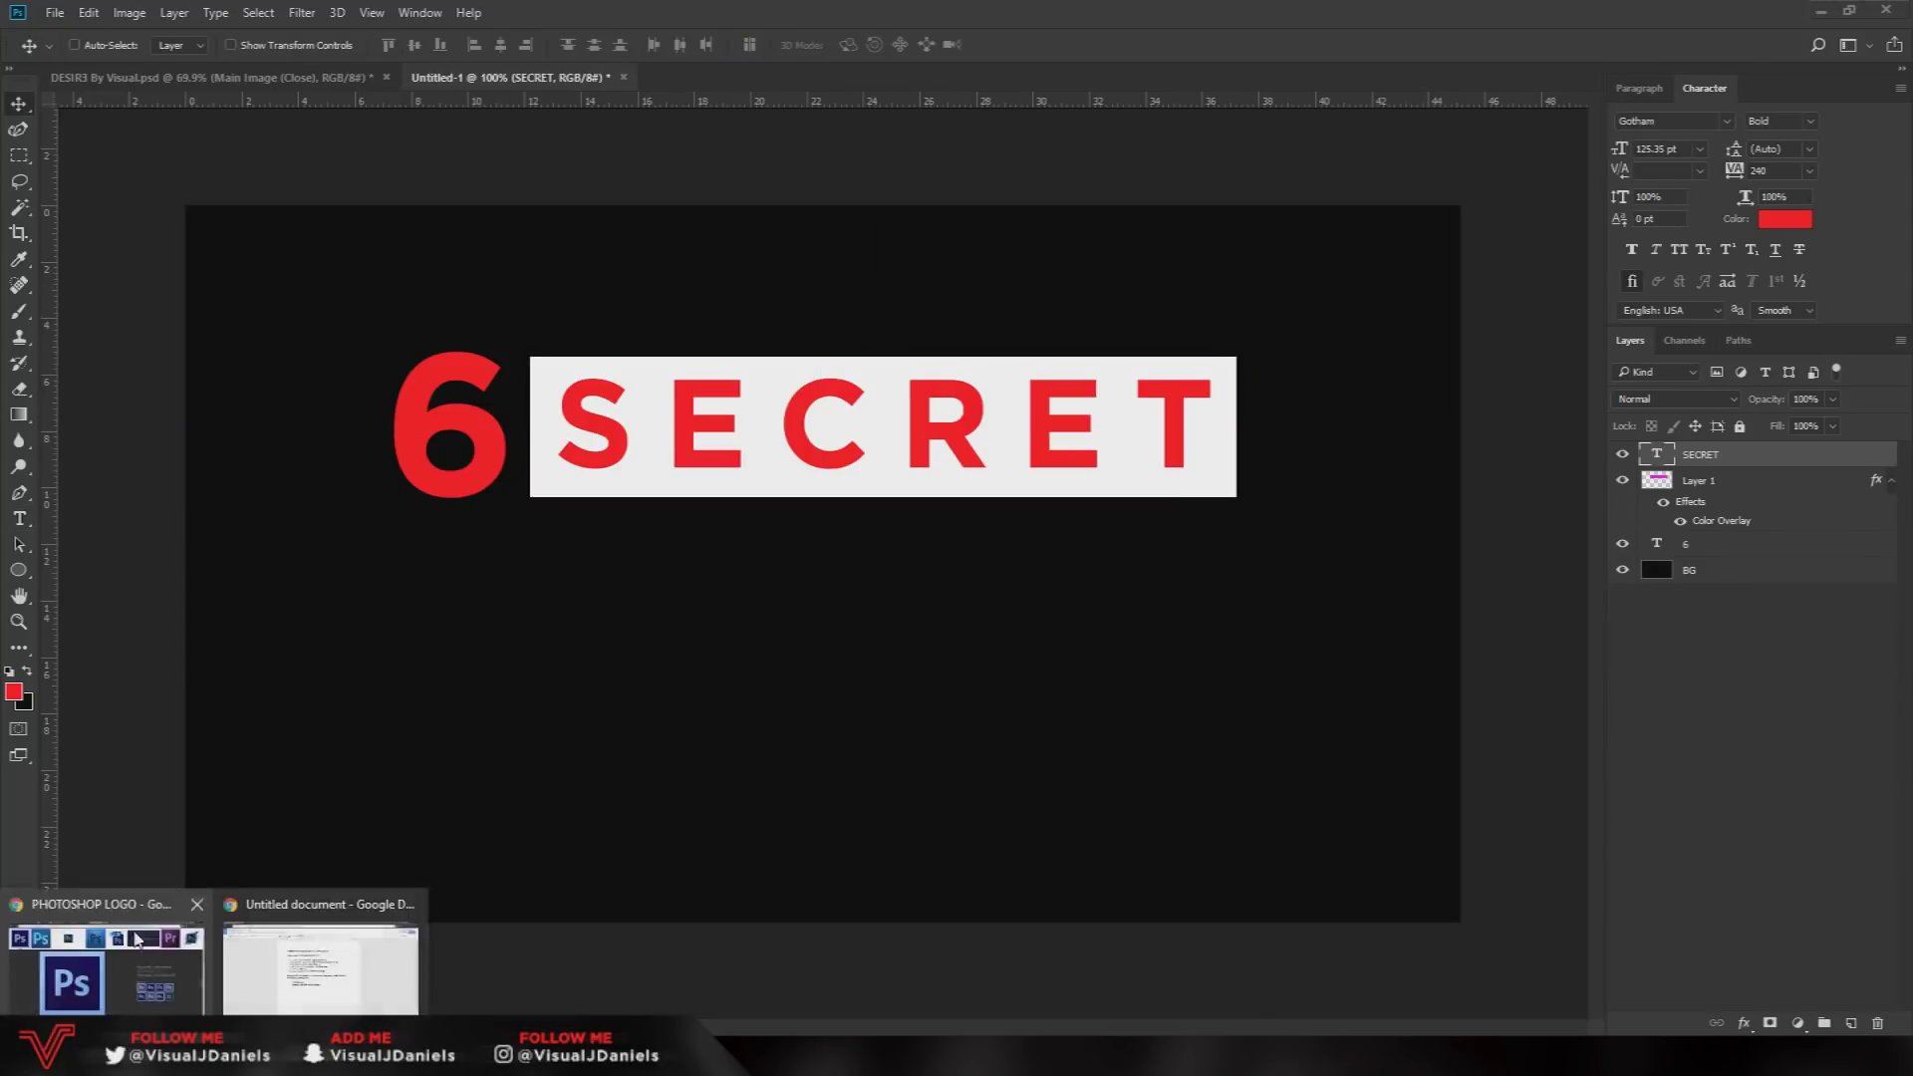
pyautogui.click(329, 931)
pyautogui.hotkey('alt', 'Tab')
pyautogui.hotkey('ctrl', 'v')
# - Scale the pasted Photoshop logo down and move it to the upper-left corner of the canvas
pyautogui.hotkey('ctrl', 't')
pyautogui.hotkey('ctrl', '-')
pyautogui.hotkey('ctrl', '-')
pyautogui.hotkey('ctrl', '-')
pyautogui.hotkey('ctrl', '-')
pyautogui.hotkey('ctrl', '-')
pyautogui.moveTo(1137, 914); pyautogui.dragTo(795, 588)
pyautogui.hotkey('ctrl', '1')
pyautogui.moveTo(620, 539); pyautogui.dragTo(610, 572)
pyautogui.moveTo(701, 829); pyautogui.dragTo(651, 739)
pyautogui.press('Return')
pyautogui.moveTo(618, 609); pyautogui.dragTo(544, 319)
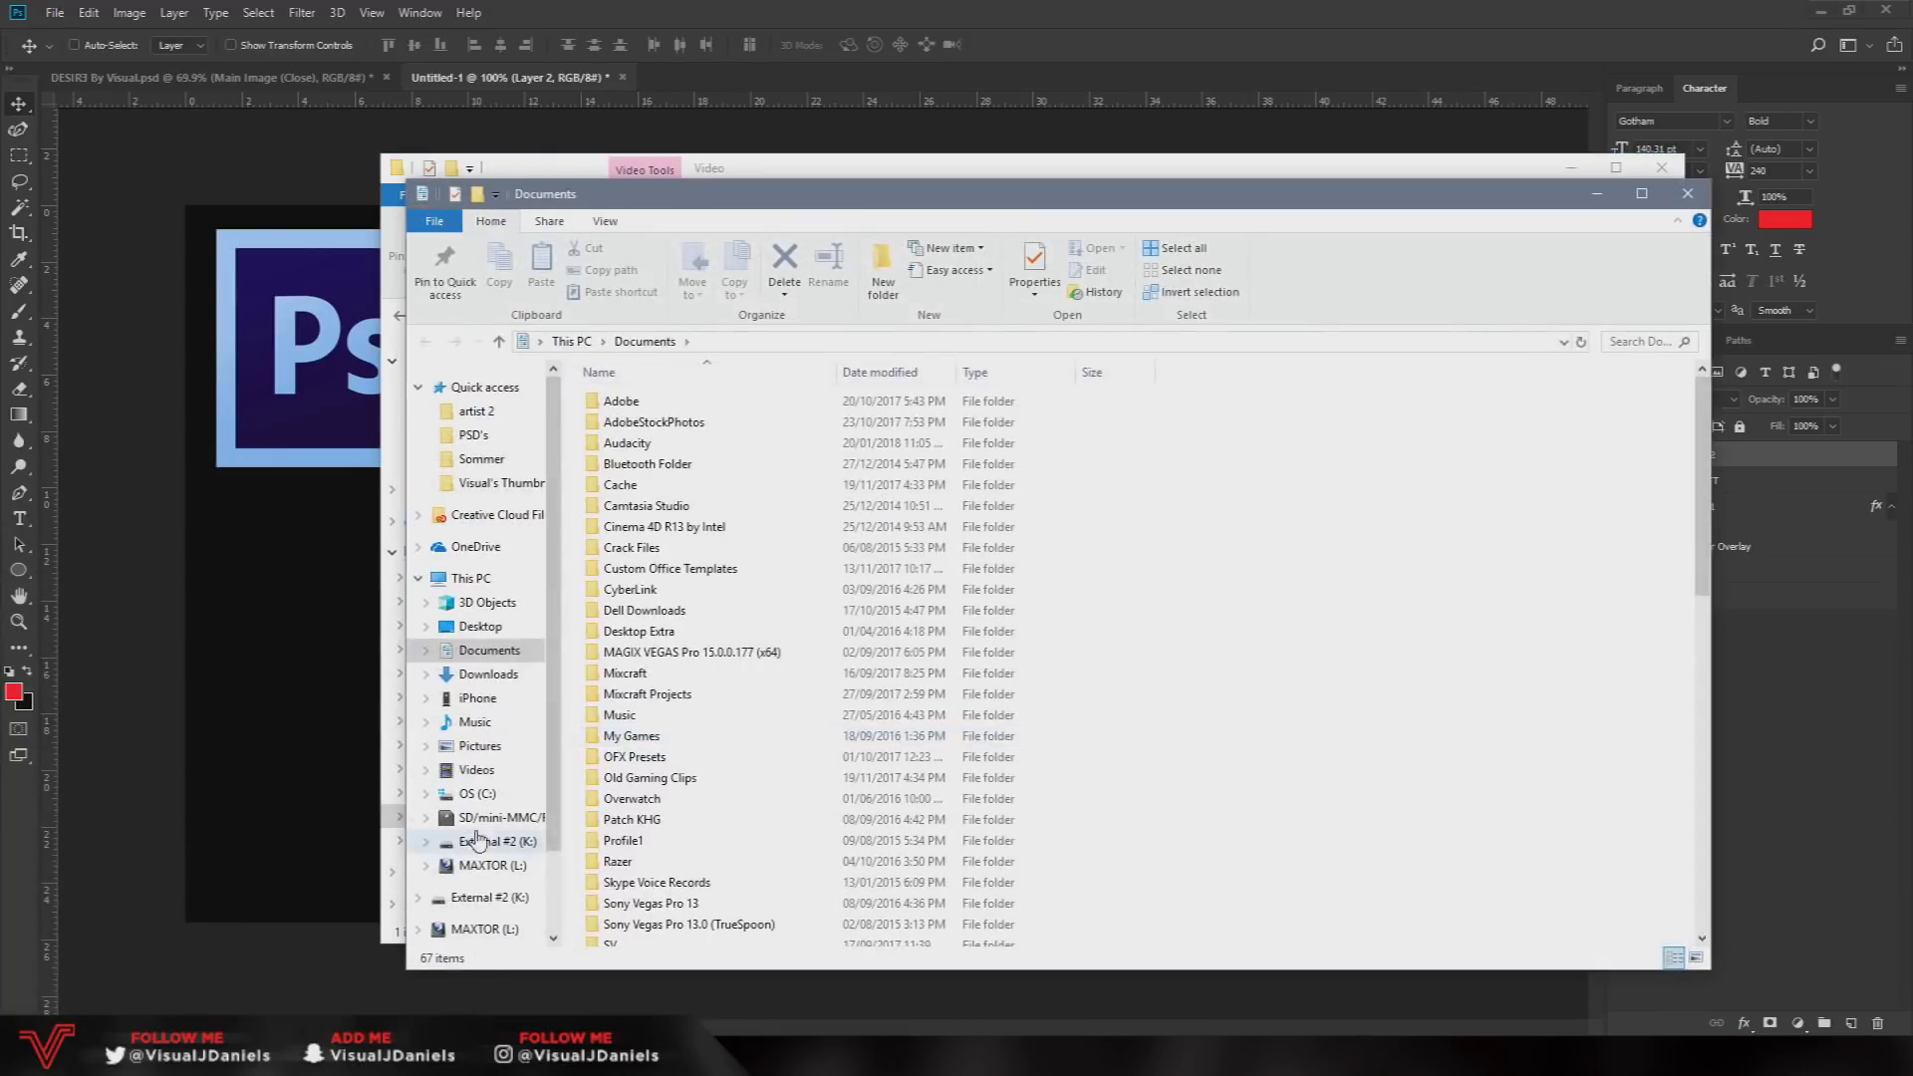
# - Search the Pictures folder for "visuals"
pyautogui.click(479, 746)
pyautogui.click(1635, 341)
pyautogui.write('visuals')
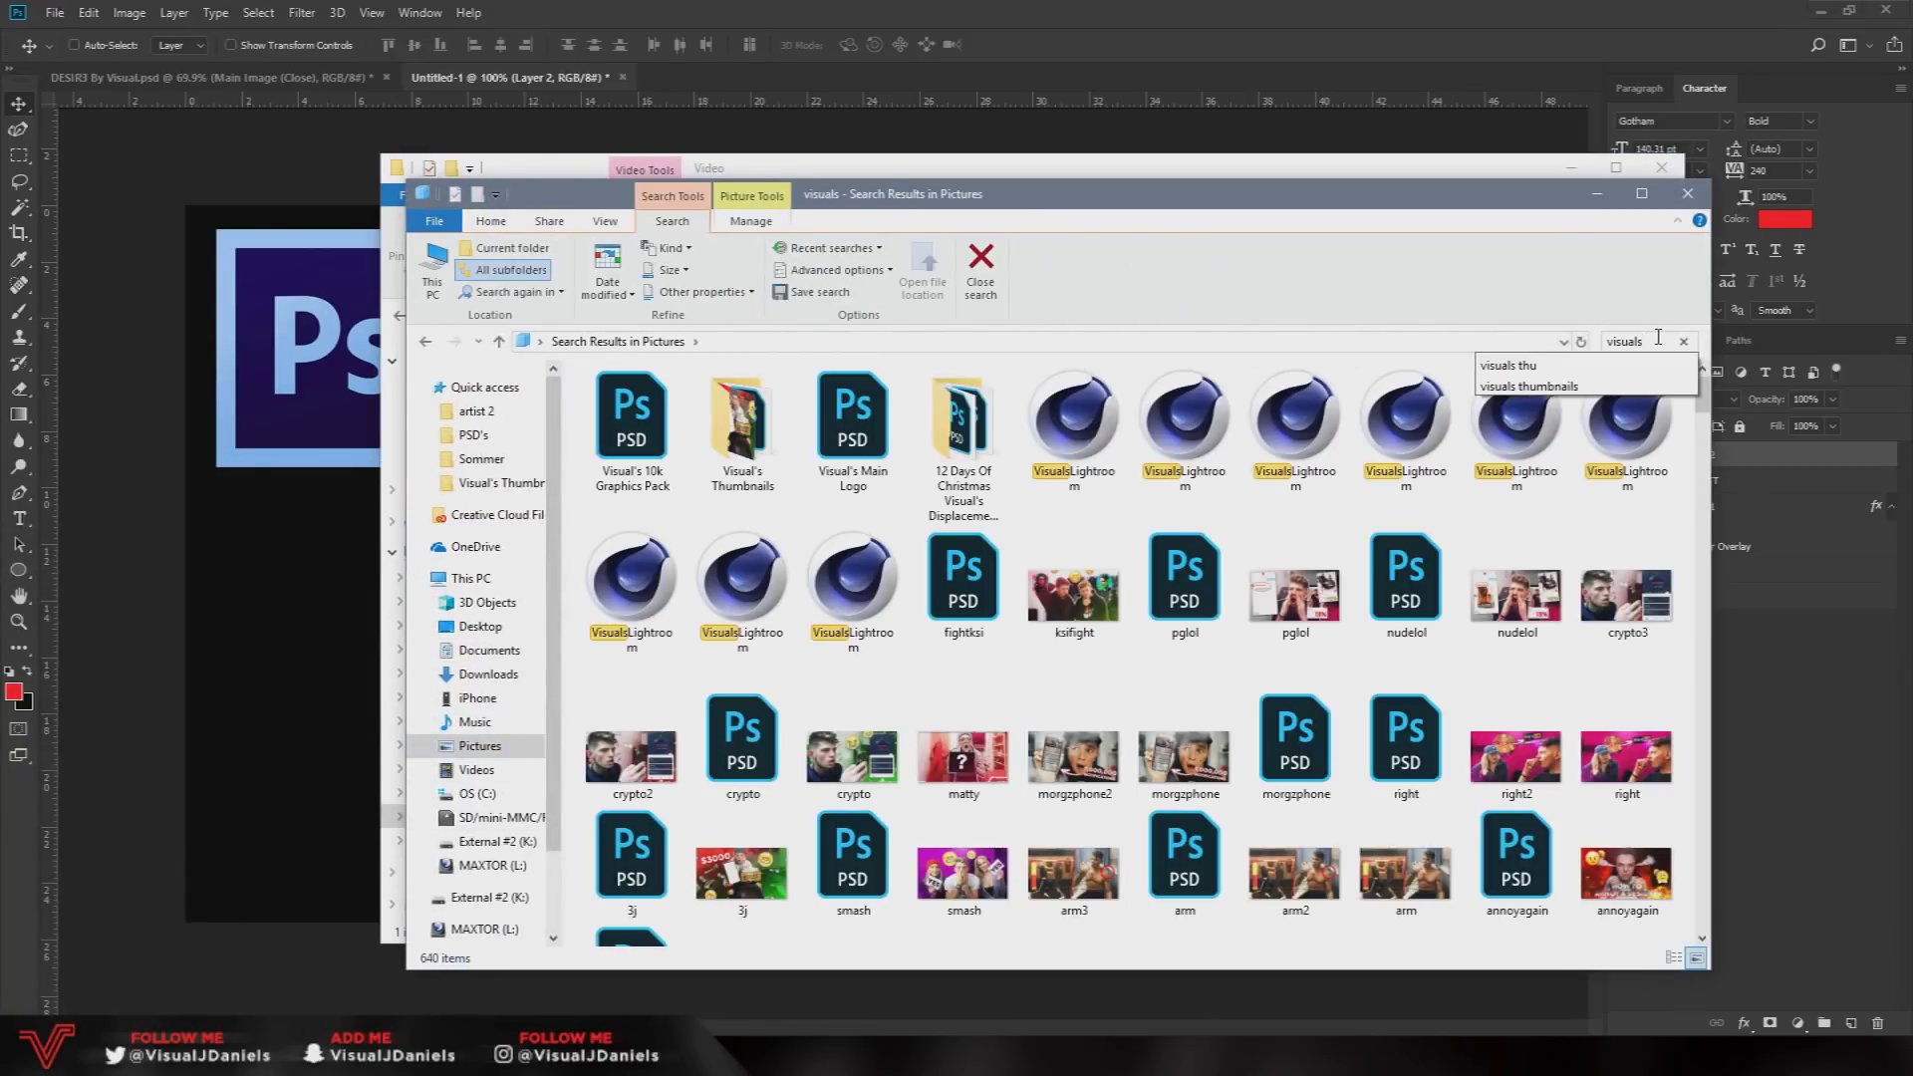
# - Open Thumbnail.psd from the CC's Tutorial Pictures folder on the External #2 drive
pyautogui.click(504, 843)
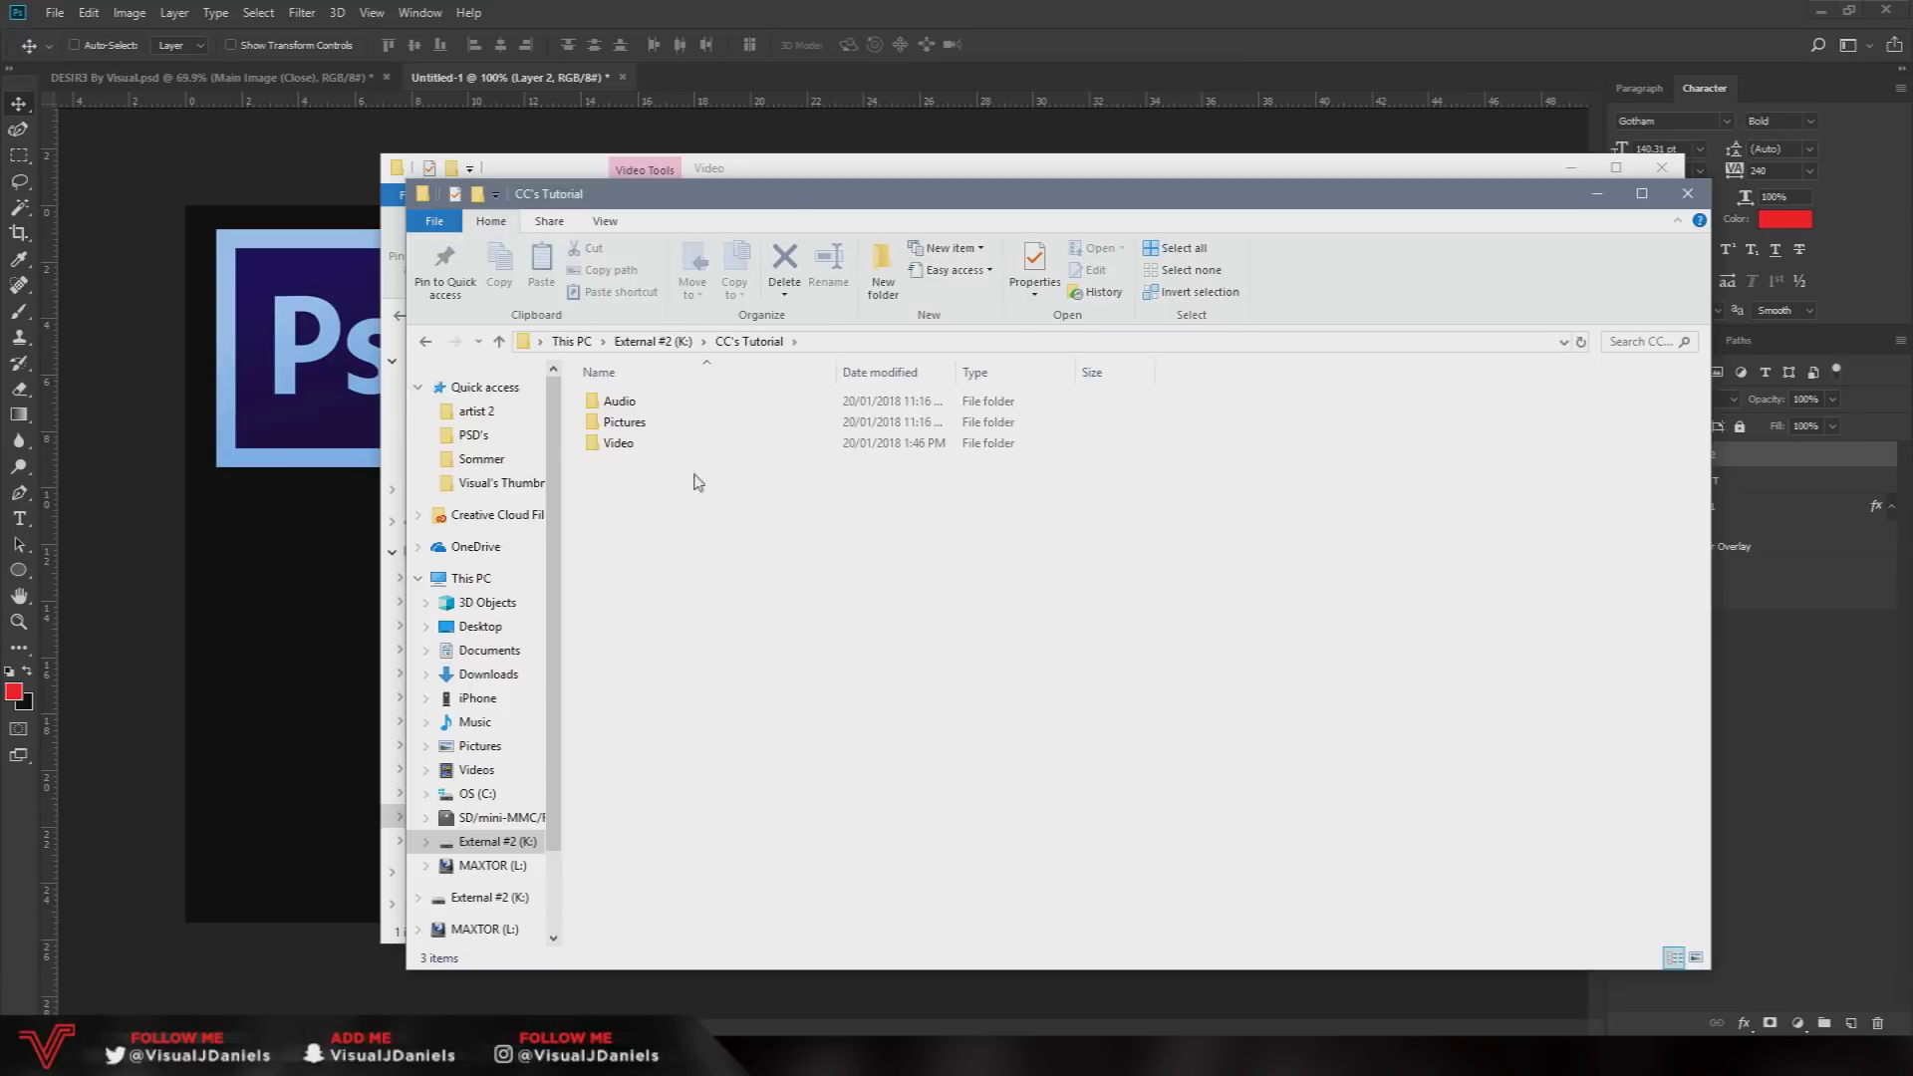
pyautogui.doubleClick(637, 418)
pyautogui.doubleClick(967, 418)
# - Hide the Group 2 copy 2 and Group 2 copy layers in the 1 copy group and expand Group 2
pyautogui.click(1645, 477)
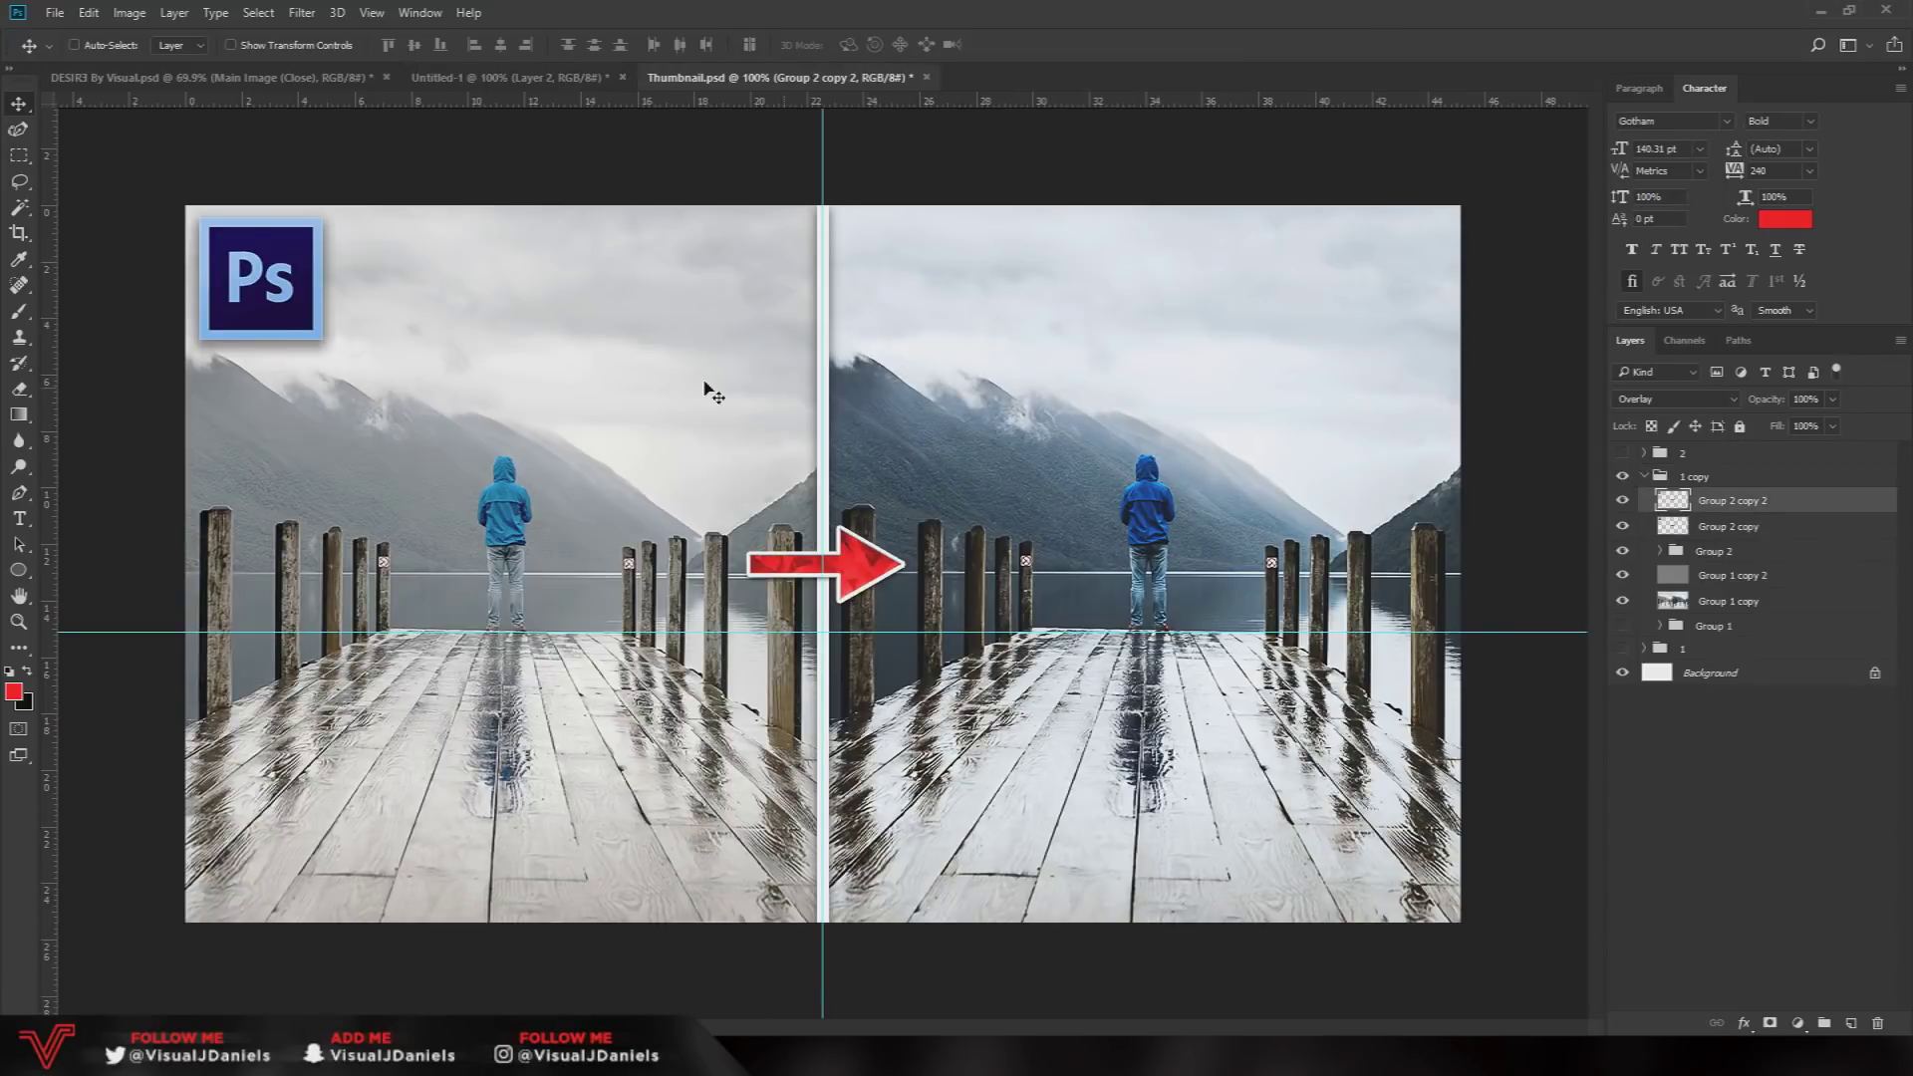
pyautogui.click(1622, 500)
pyautogui.click(1695, 527)
pyautogui.click(1623, 526)
pyautogui.click(1661, 551)
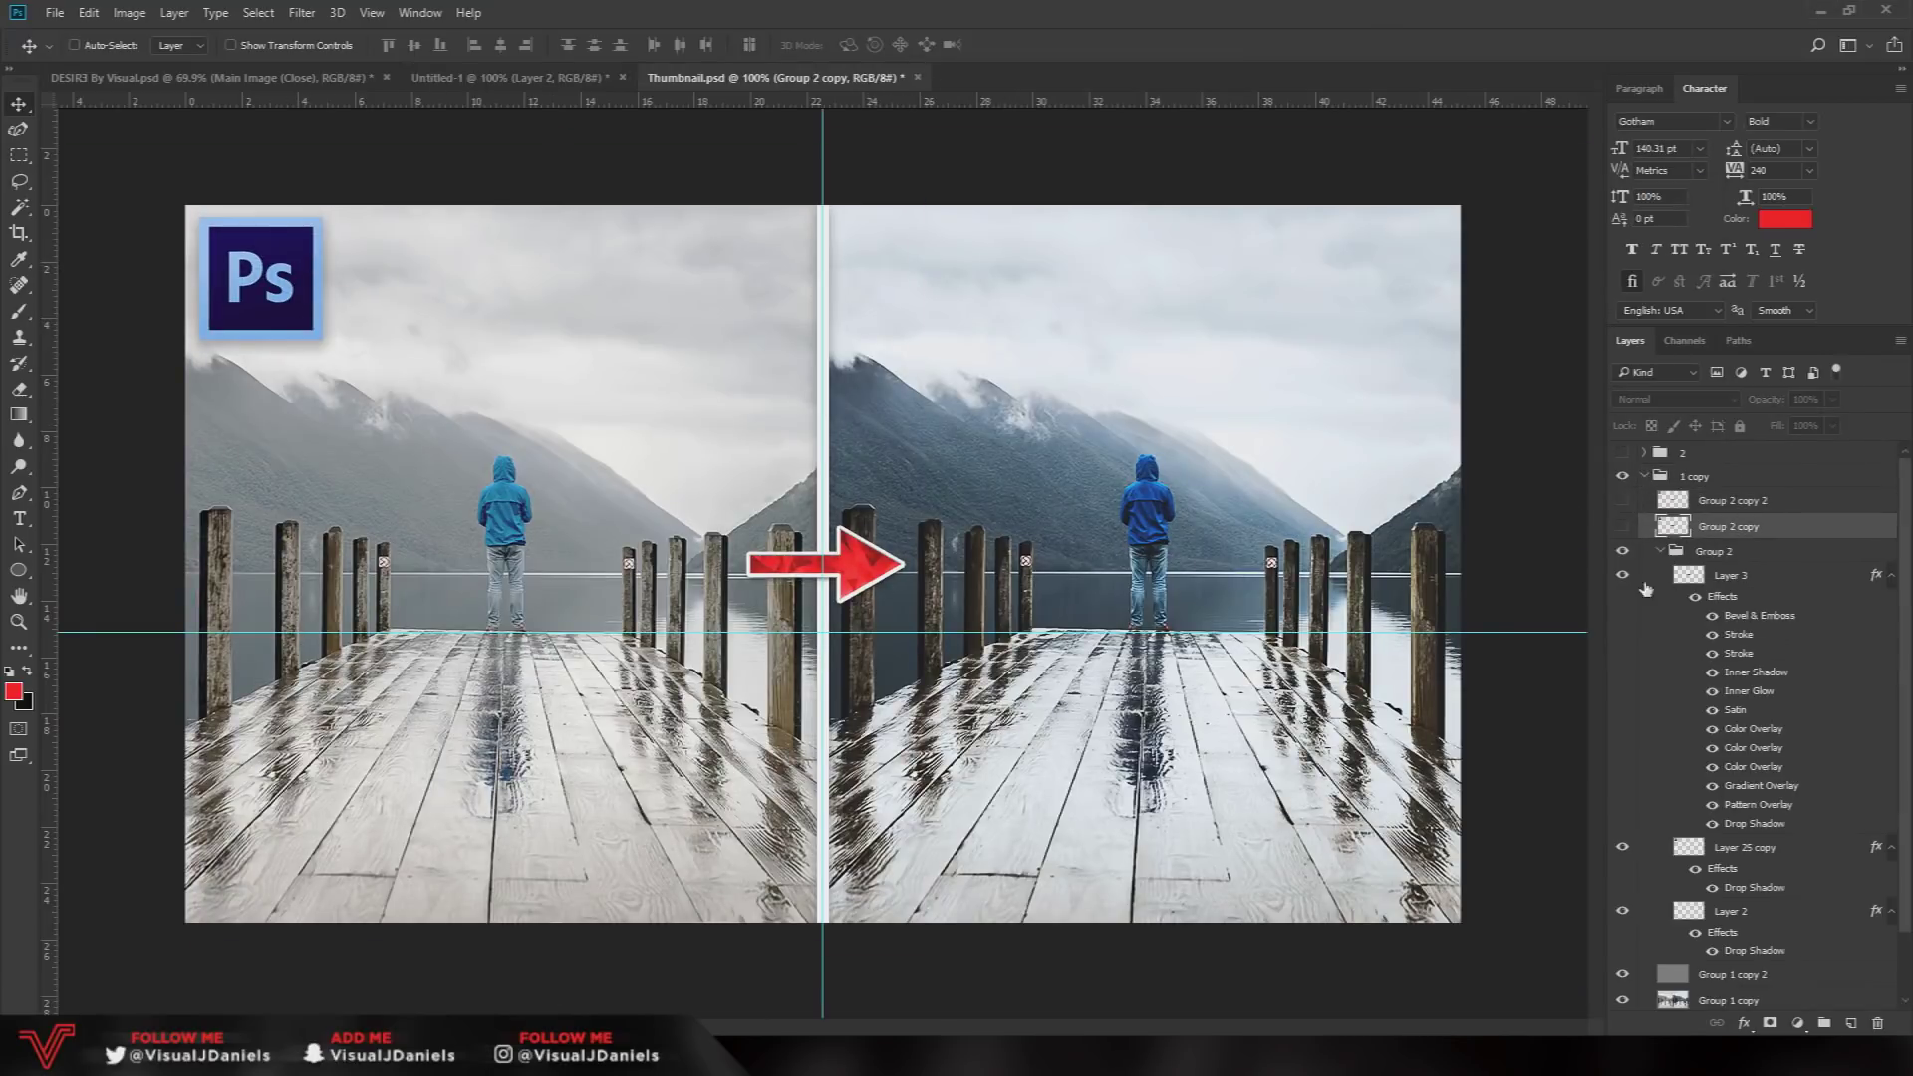
# - Copy the Ps logo layer, Layer 25 copy, into Untitled-1 and hide the earlier pasted logo on Layer 2
pyautogui.click(1644, 848)
pyautogui.moveTo(261, 279); pyautogui.dragTo(301, 228)
pyautogui.click(1622, 519)
pyautogui.click(778, 77)
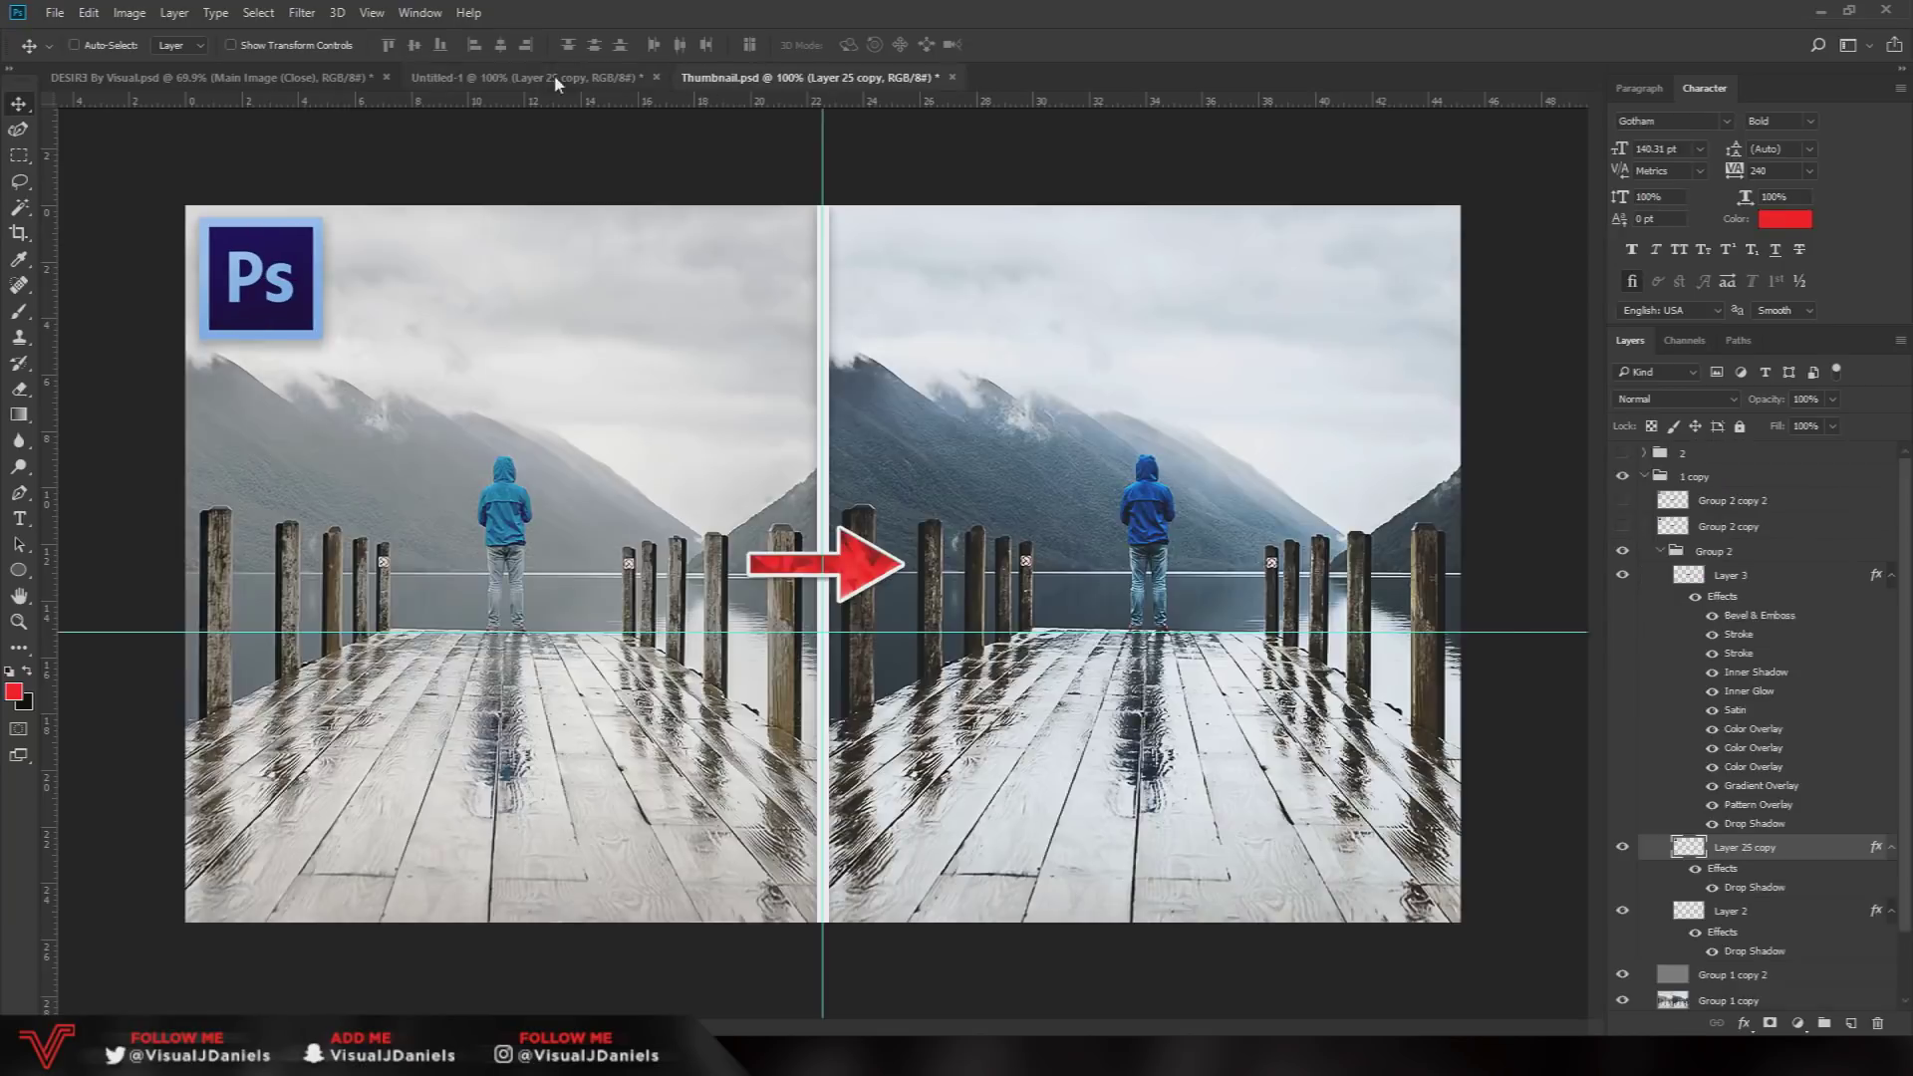
pyautogui.moveTo(558, 84); pyautogui.dragTo(1779, 466)
# - Add the text "PHOTOSHOP SHORTCUTS" on a new line below 6 SECRET
pyautogui.click(1700, 544)
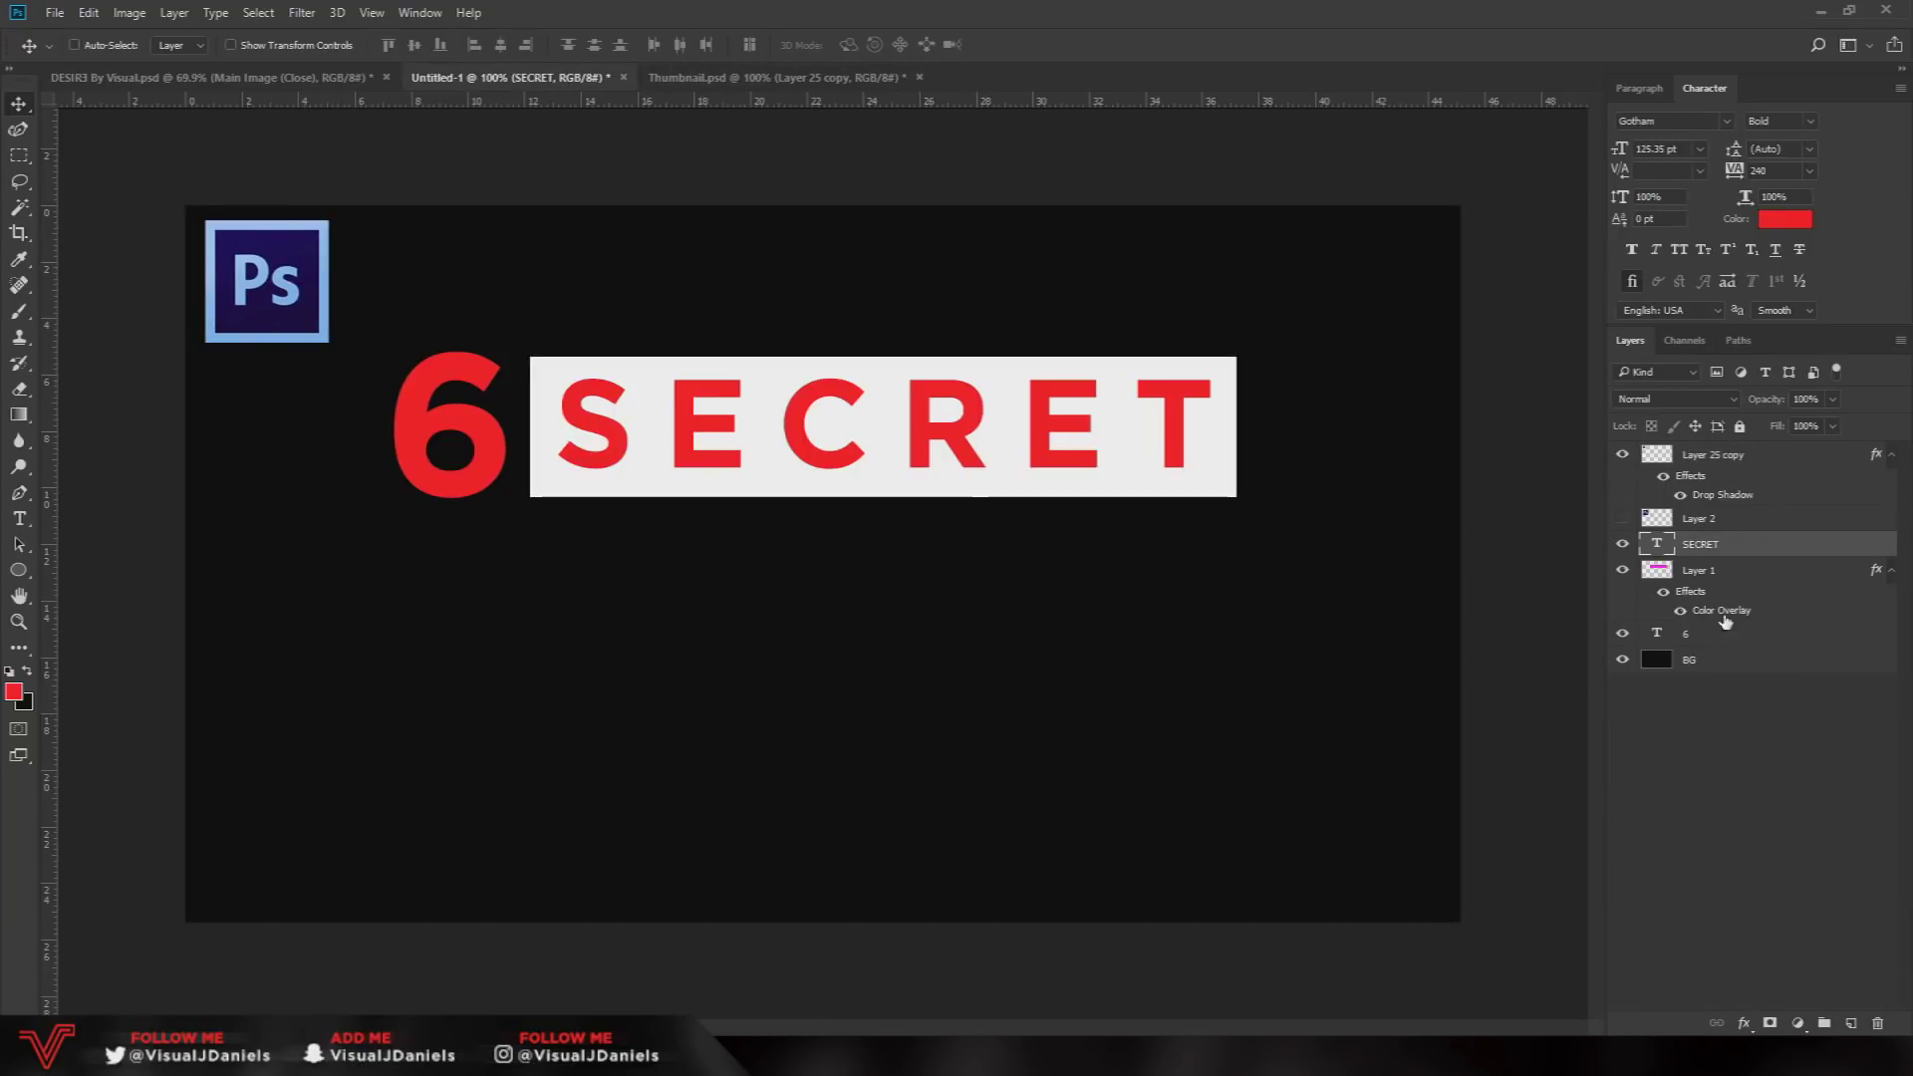
pyautogui.hotkey('ctrl', '-')
pyautogui.hotkey('ctrl', '-')
pyautogui.hotkey('ctrl', '-')
pyautogui.press('t')
pyautogui.click(685, 596)
pyautogui.write('photos')
pyautogui.press('BackSpace')
pyautogui.press('BackSpace')
pyautogui.press('BackSpace')
pyautogui.press('BackSpace')
pyautogui.press('BackSpace')
pyautogui.press('BackSpace')
pyautogui.write('PHOTOSHOP SHORTCUTS')
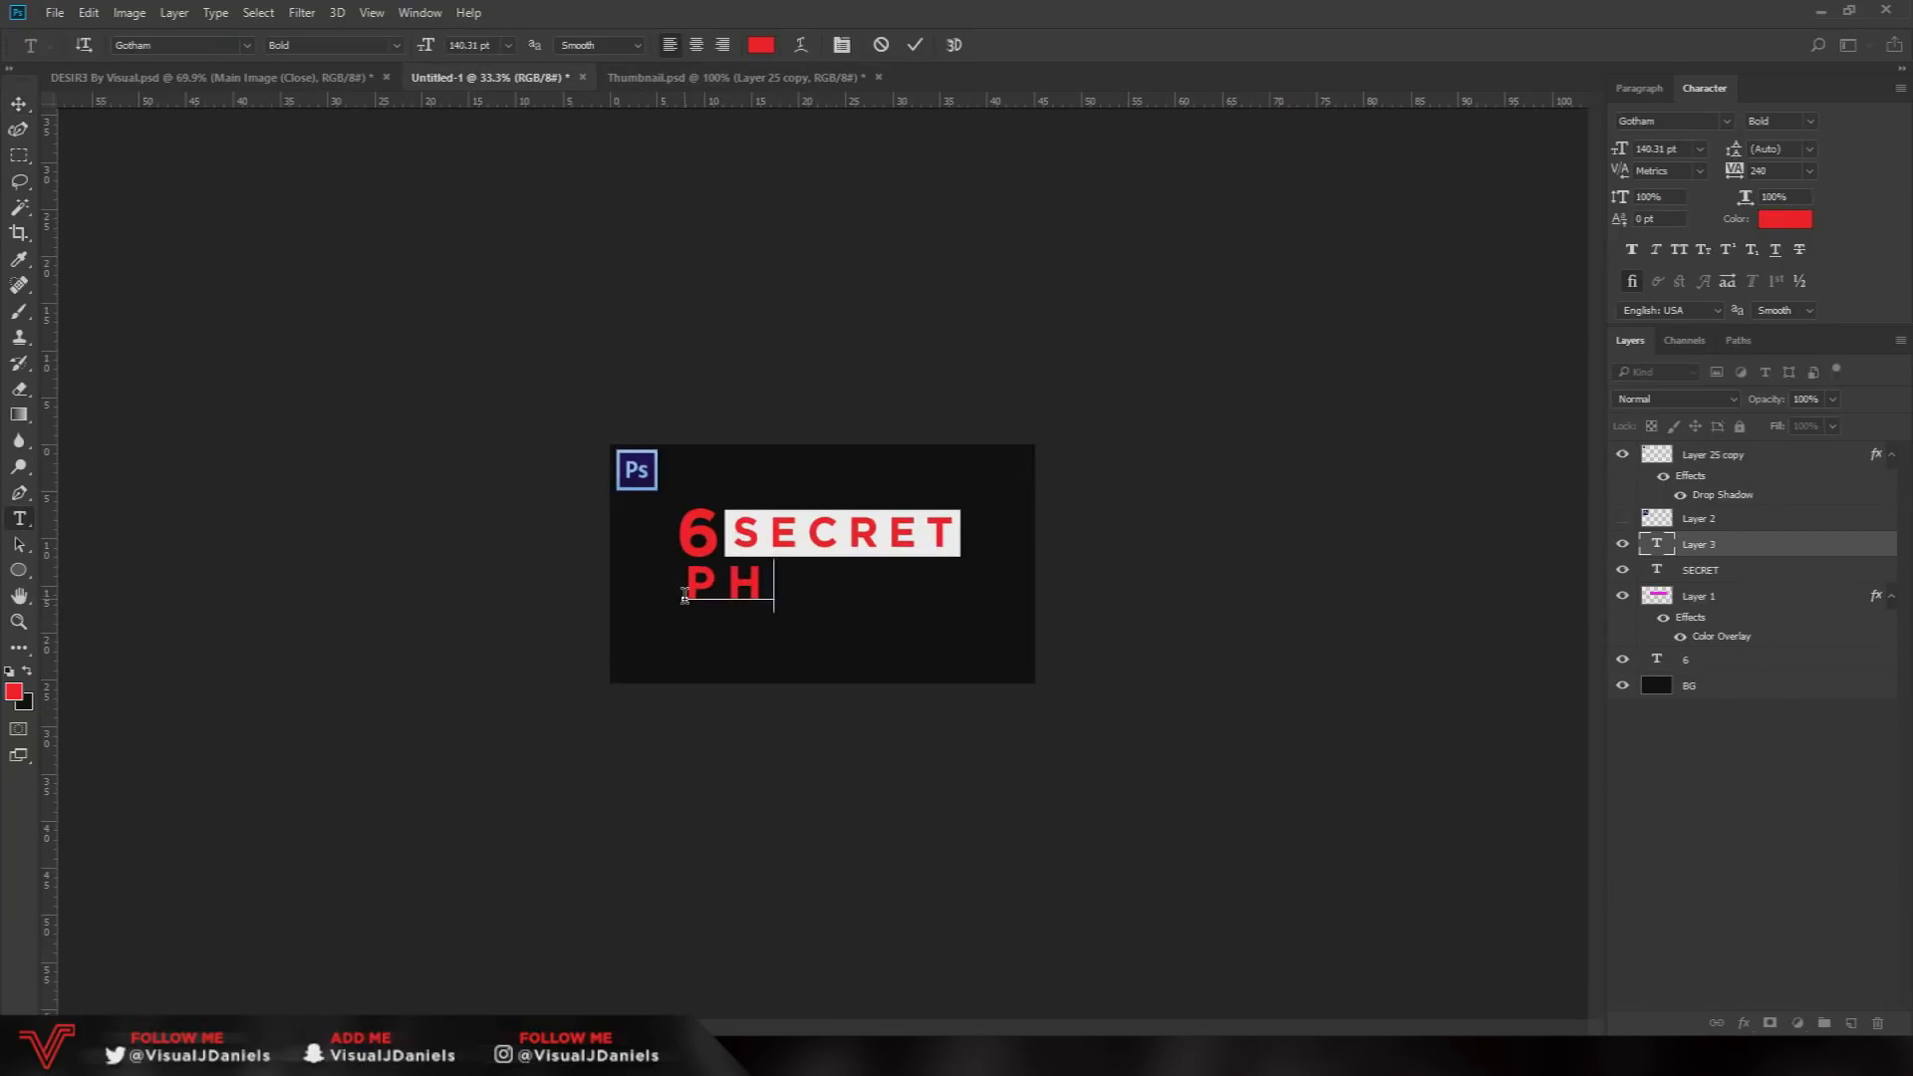
# - Set the PHOTOSHOP SHORTCUTS text's tracking to 0 and its font to Castforce
pyautogui.hotkey('ctrl', 'a')
pyautogui.click(246, 46)
pyautogui.click(243, 205)
pyautogui.moveTo(1774, 177); pyautogui.dragTo(1630, 182)
pyautogui.write('0')
pyautogui.press('Return')
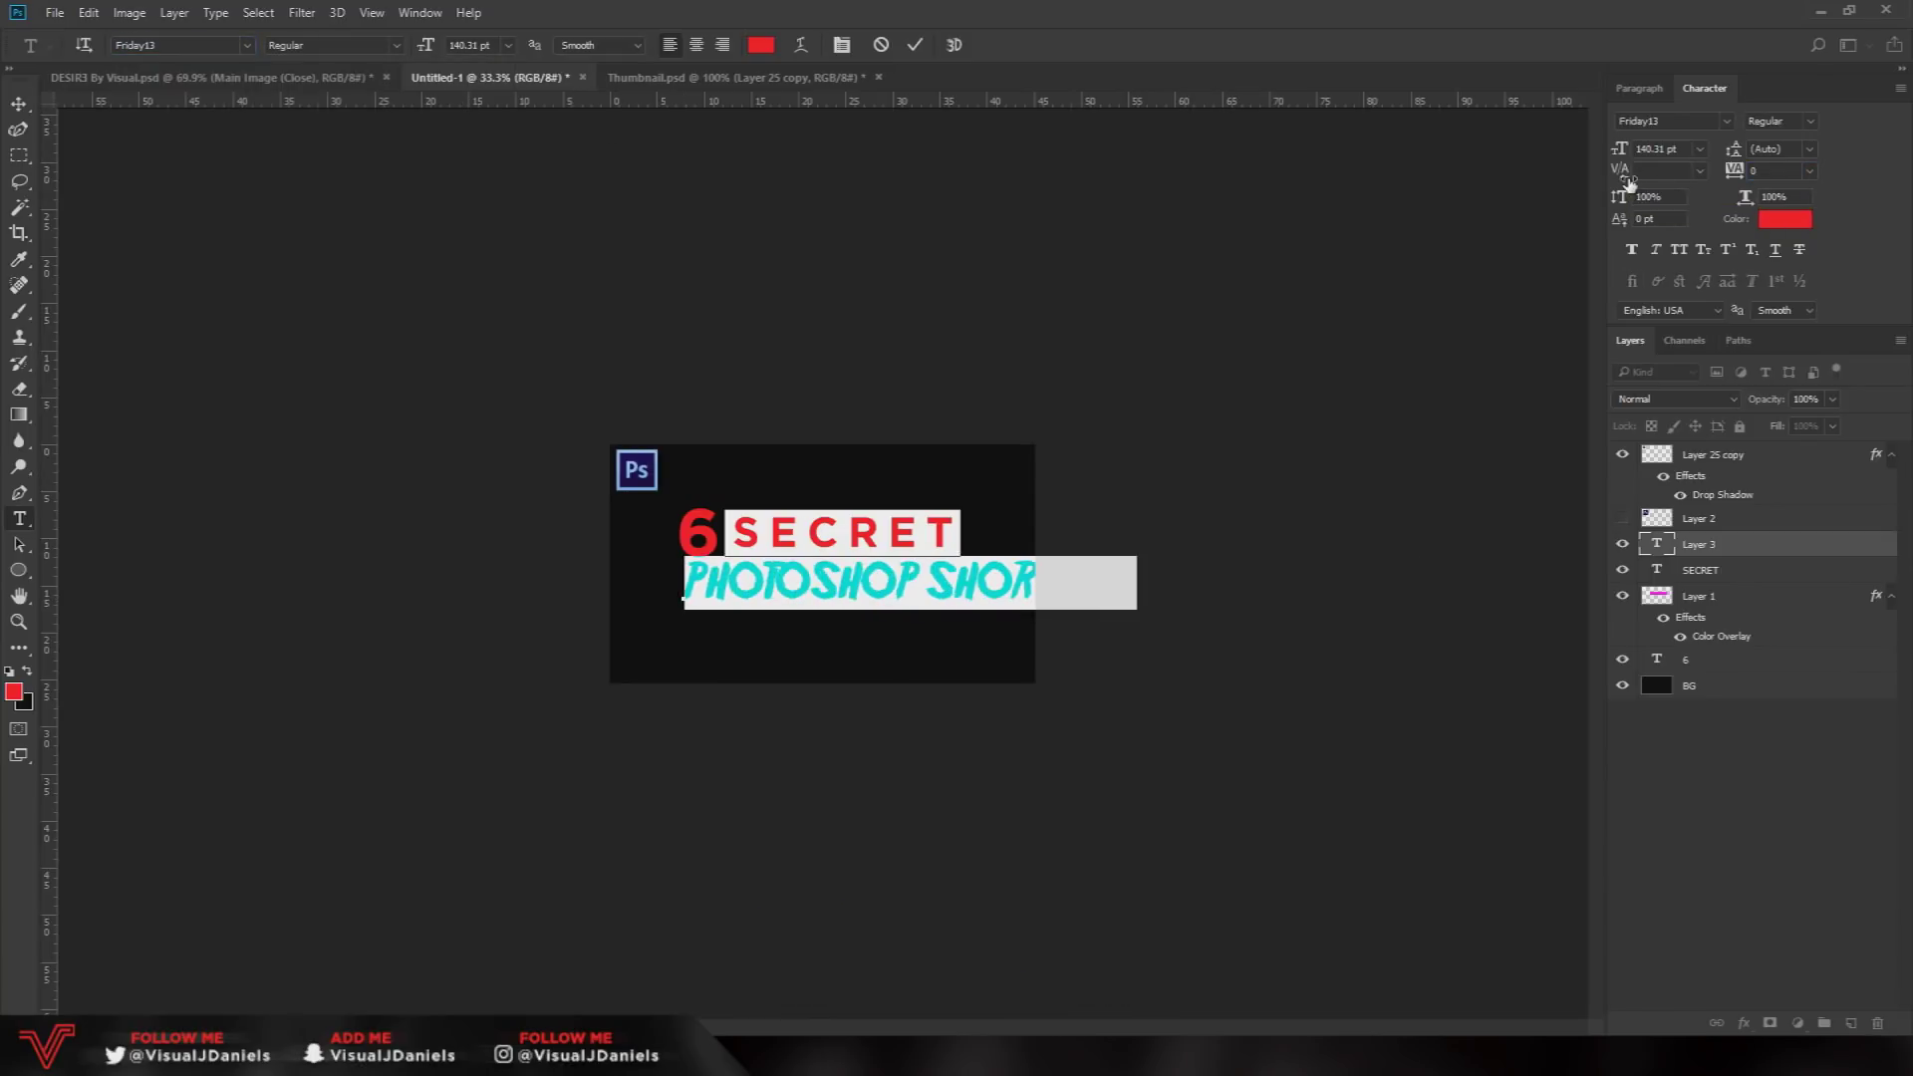
pyautogui.click(247, 47)
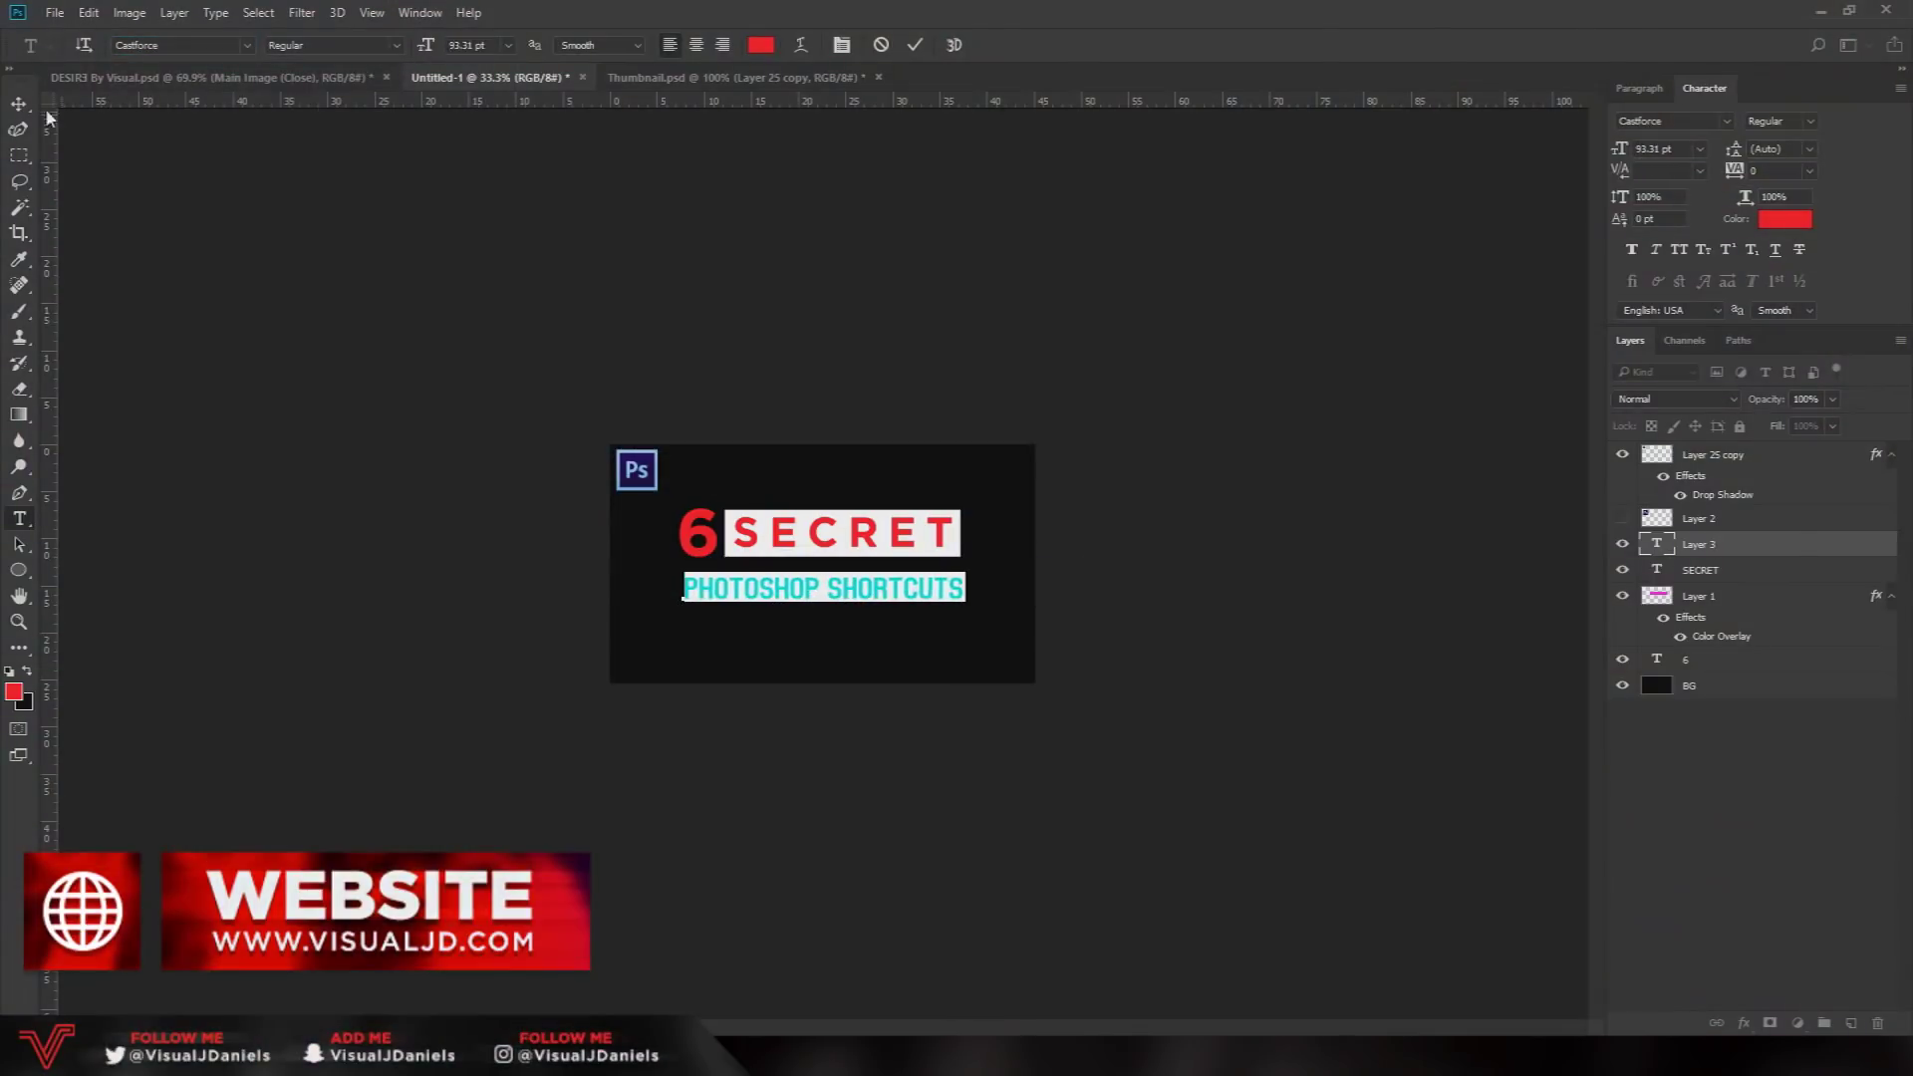
# - Scale the PHOTOSHOP SHORTCUTS line to the width of the title and position it just beneath 6 SECRET
pyautogui.click(19, 104)
pyautogui.moveTo(842, 562); pyautogui.dragTo(842, 552)
pyautogui.press('Down')
pyautogui.press('Down')
# - Group the PHOTOSHOP SHORTCUTS, SECRET and white bar layers, and shift the title slightly
pyautogui.hotkey('ctrl', '+')
pyautogui.keyDown('shift'); pyautogui.click(1724, 598); pyautogui.keyUp('shift')
pyautogui.click(1827, 1025)
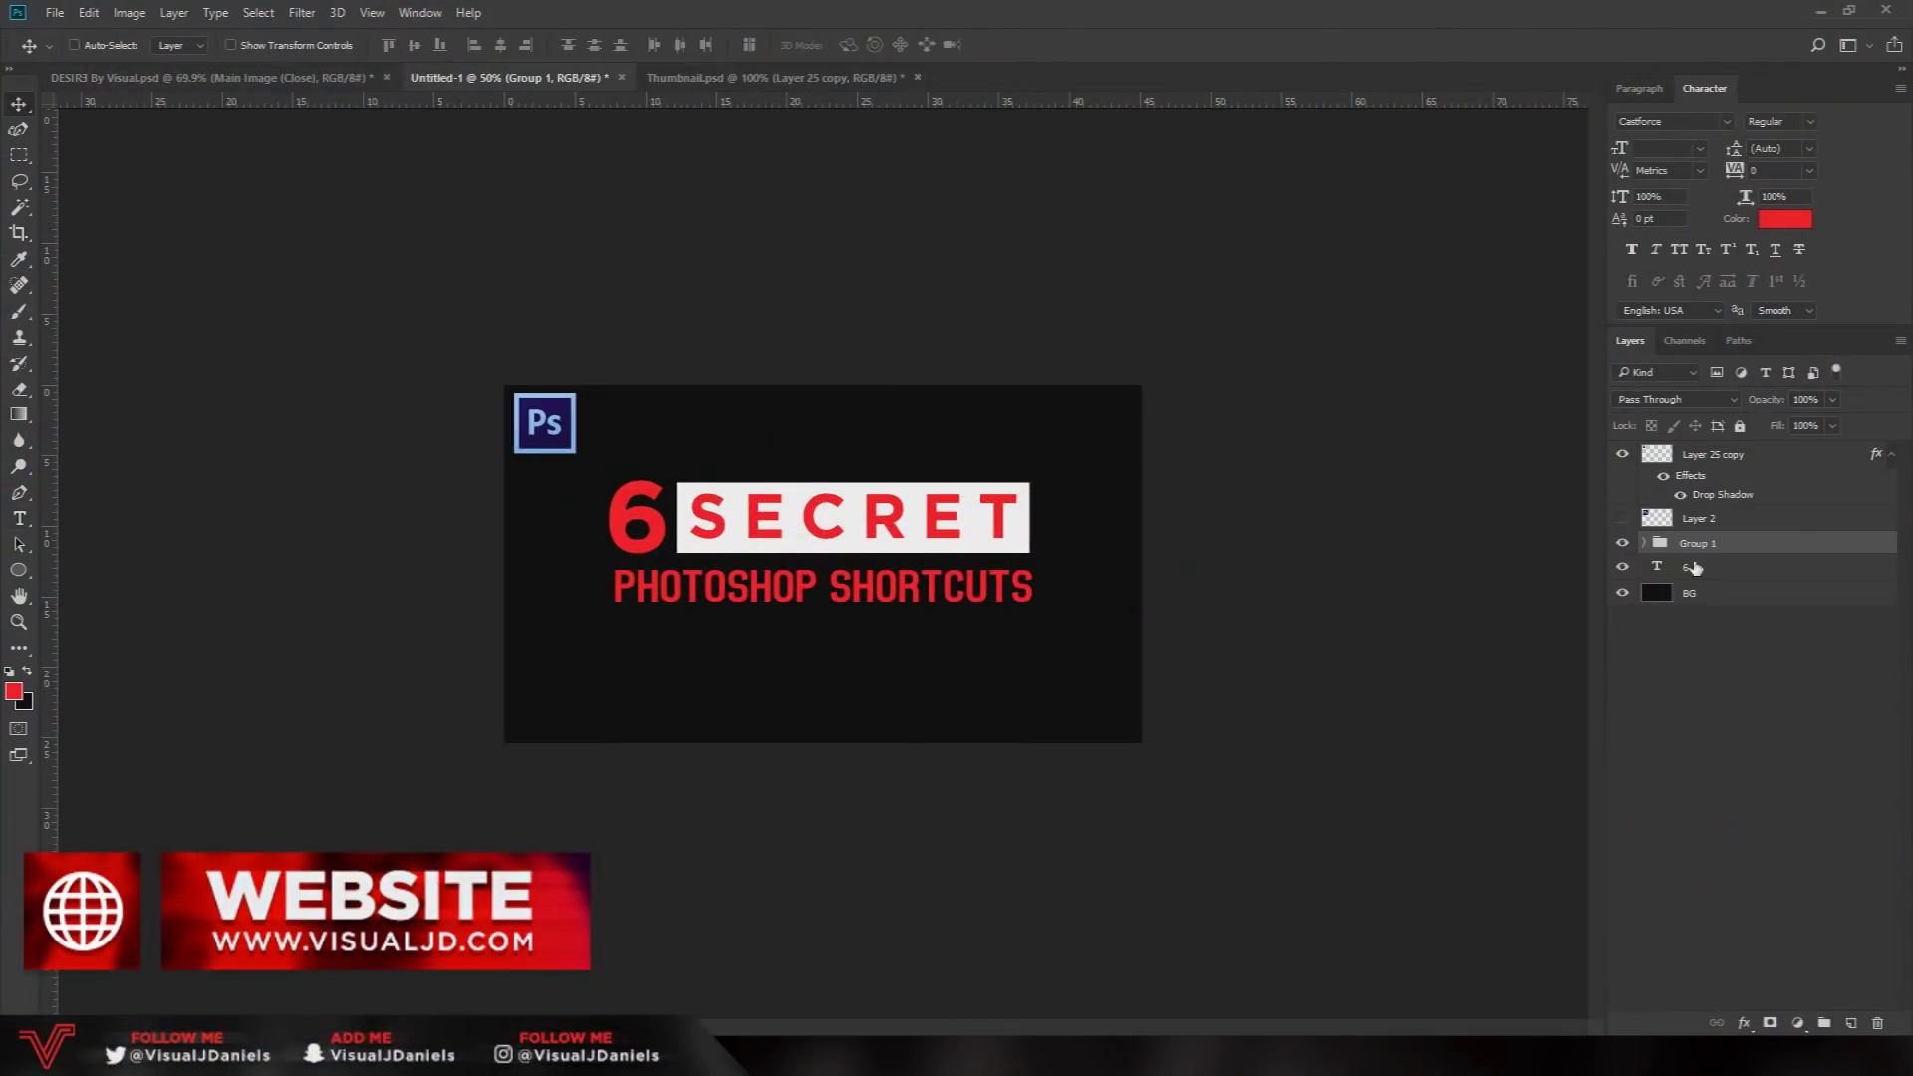
pyautogui.moveTo(937, 498); pyautogui.dragTo(981, 517)
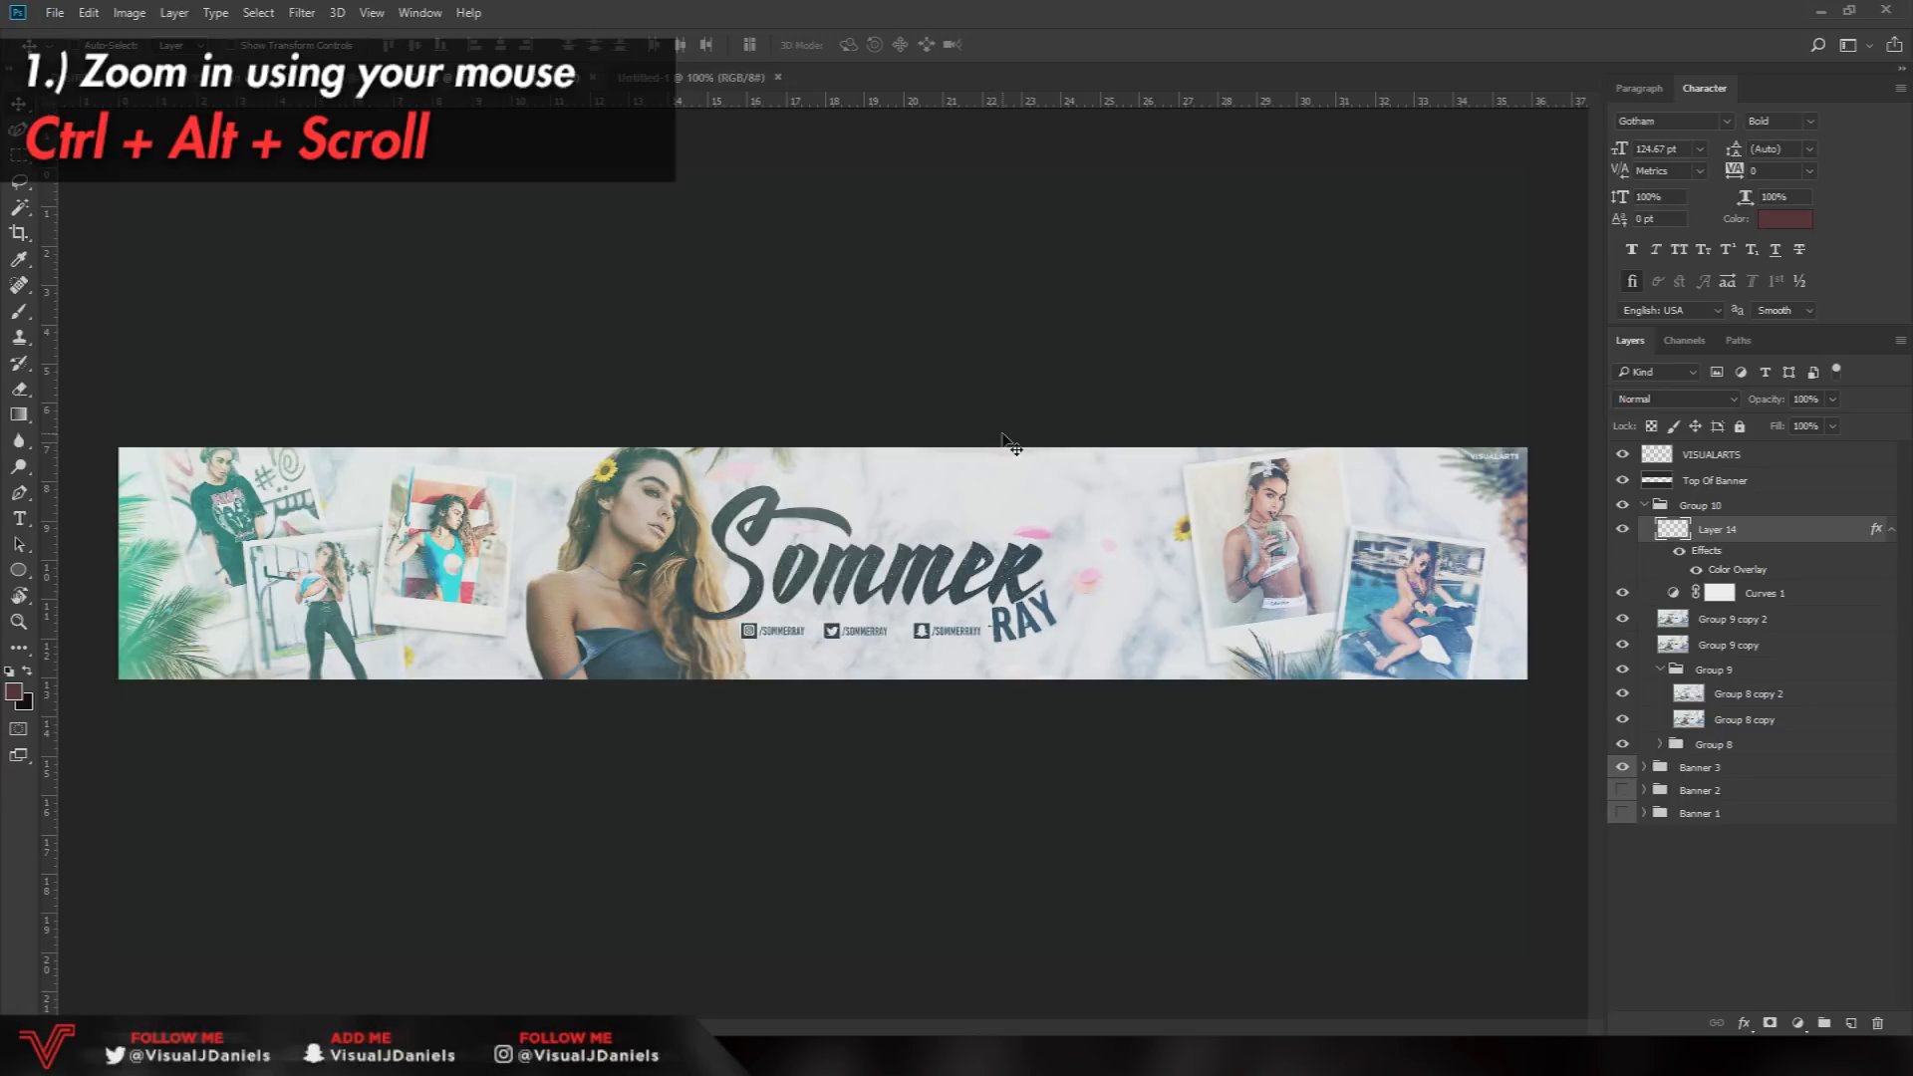
# - Examine the Sommer Ray banner's lettering and its photos on both sides up close and as a whole
pyautogui.scroll(2, 1013, 447)
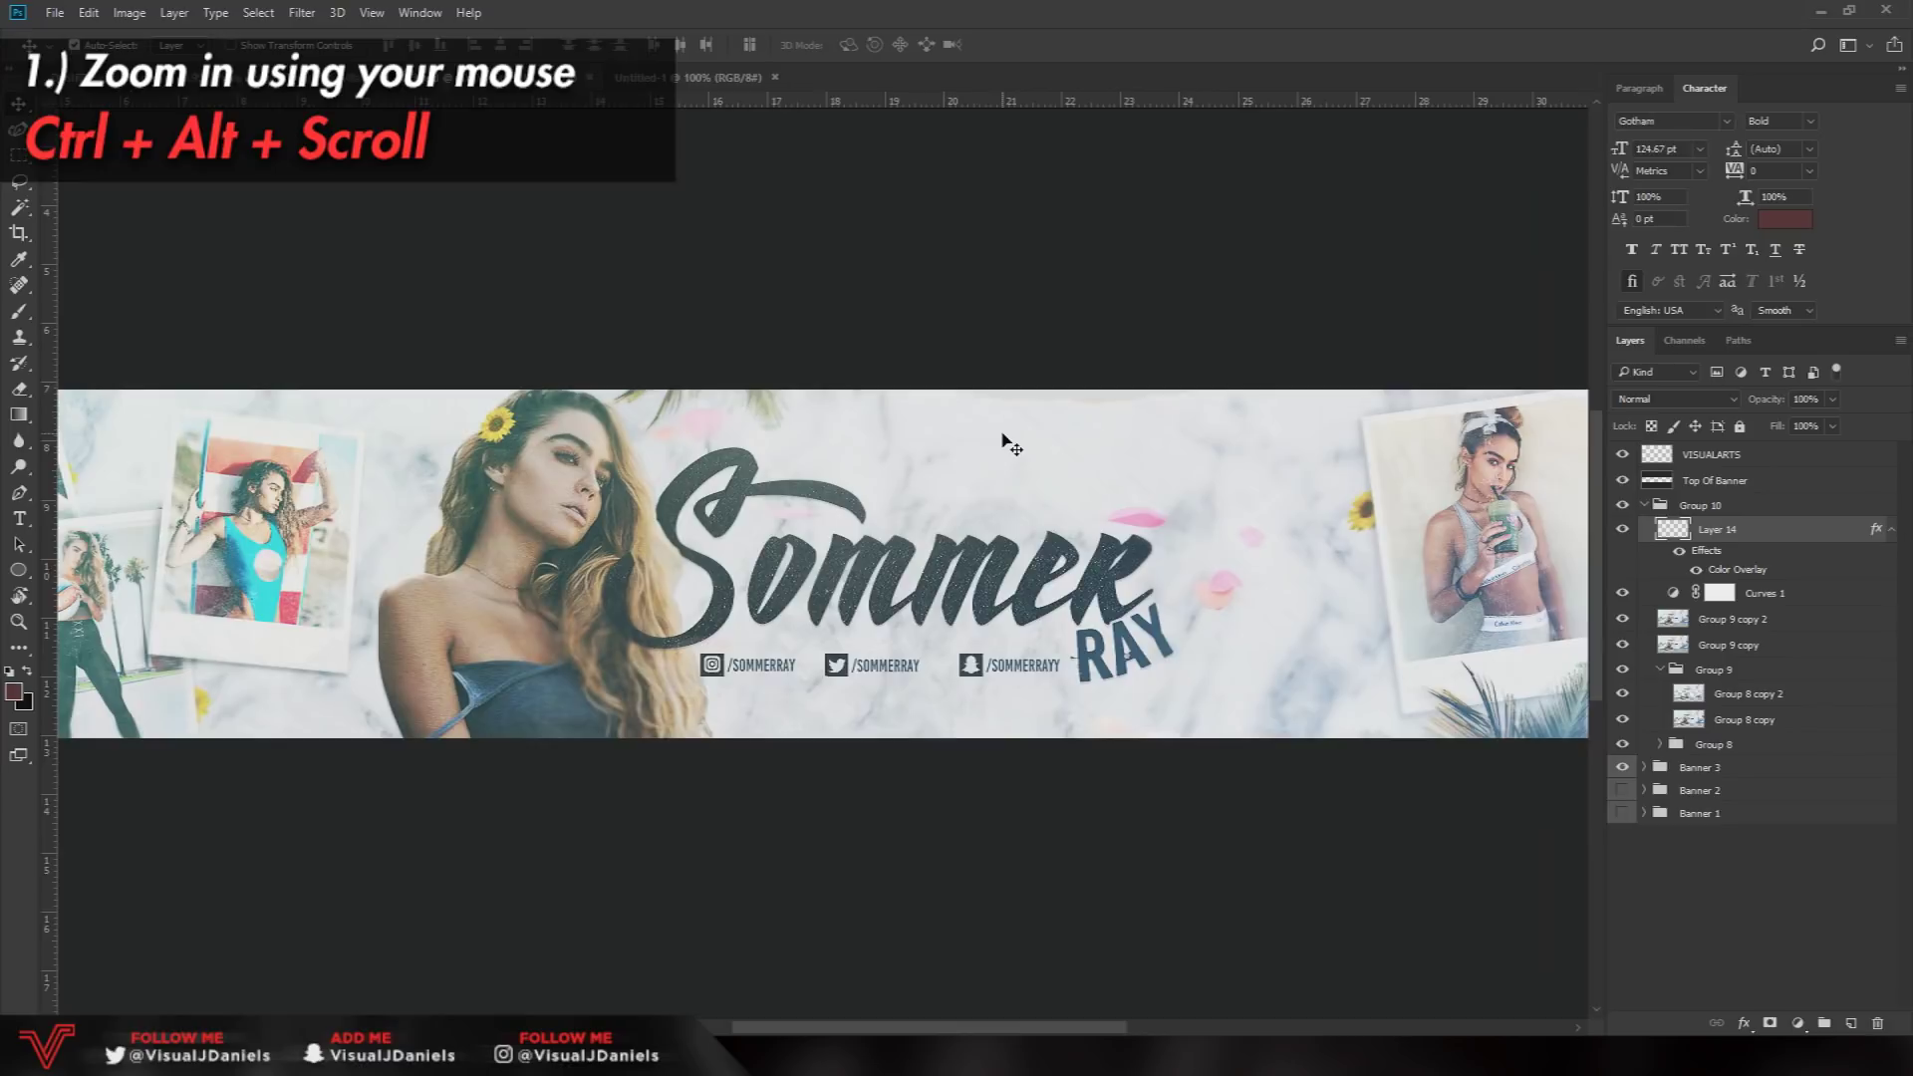
pyautogui.scroll(-1, 1011, 446)
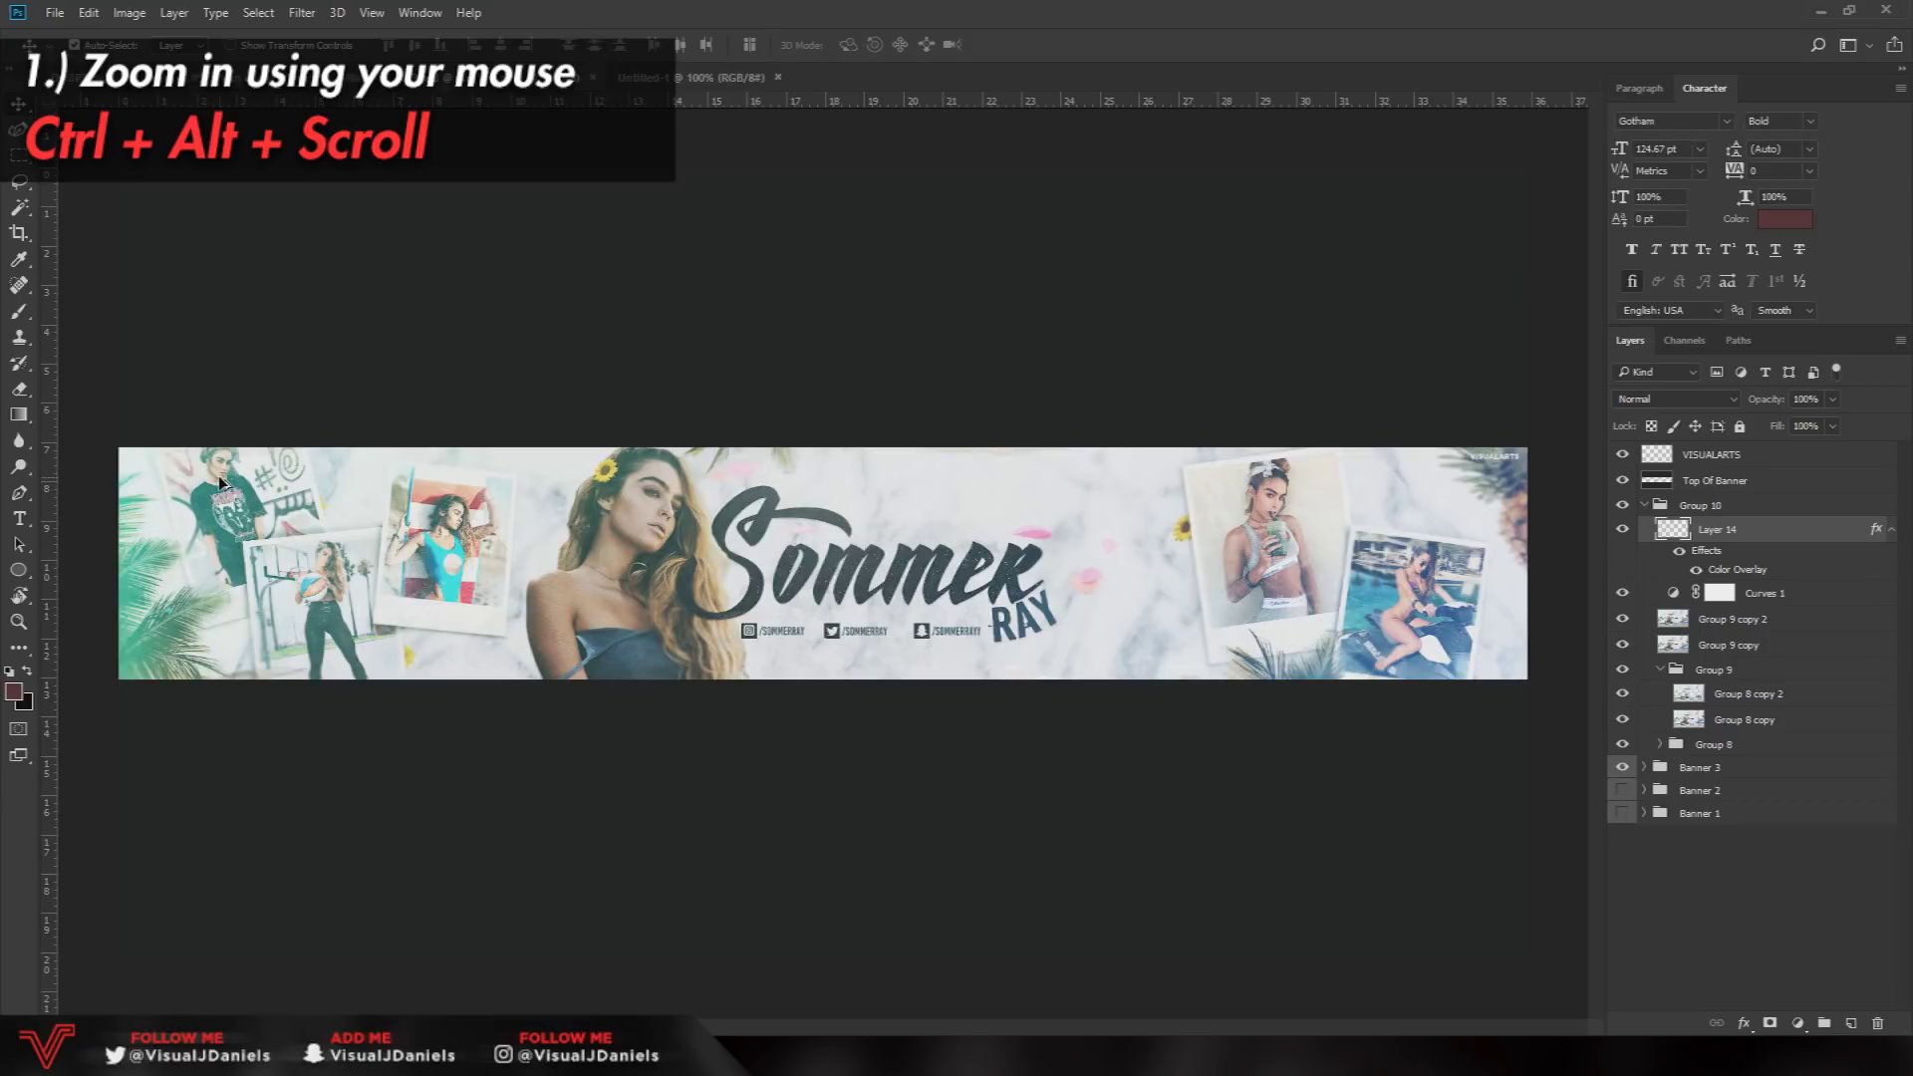
pyautogui.scroll(5, 217, 480)
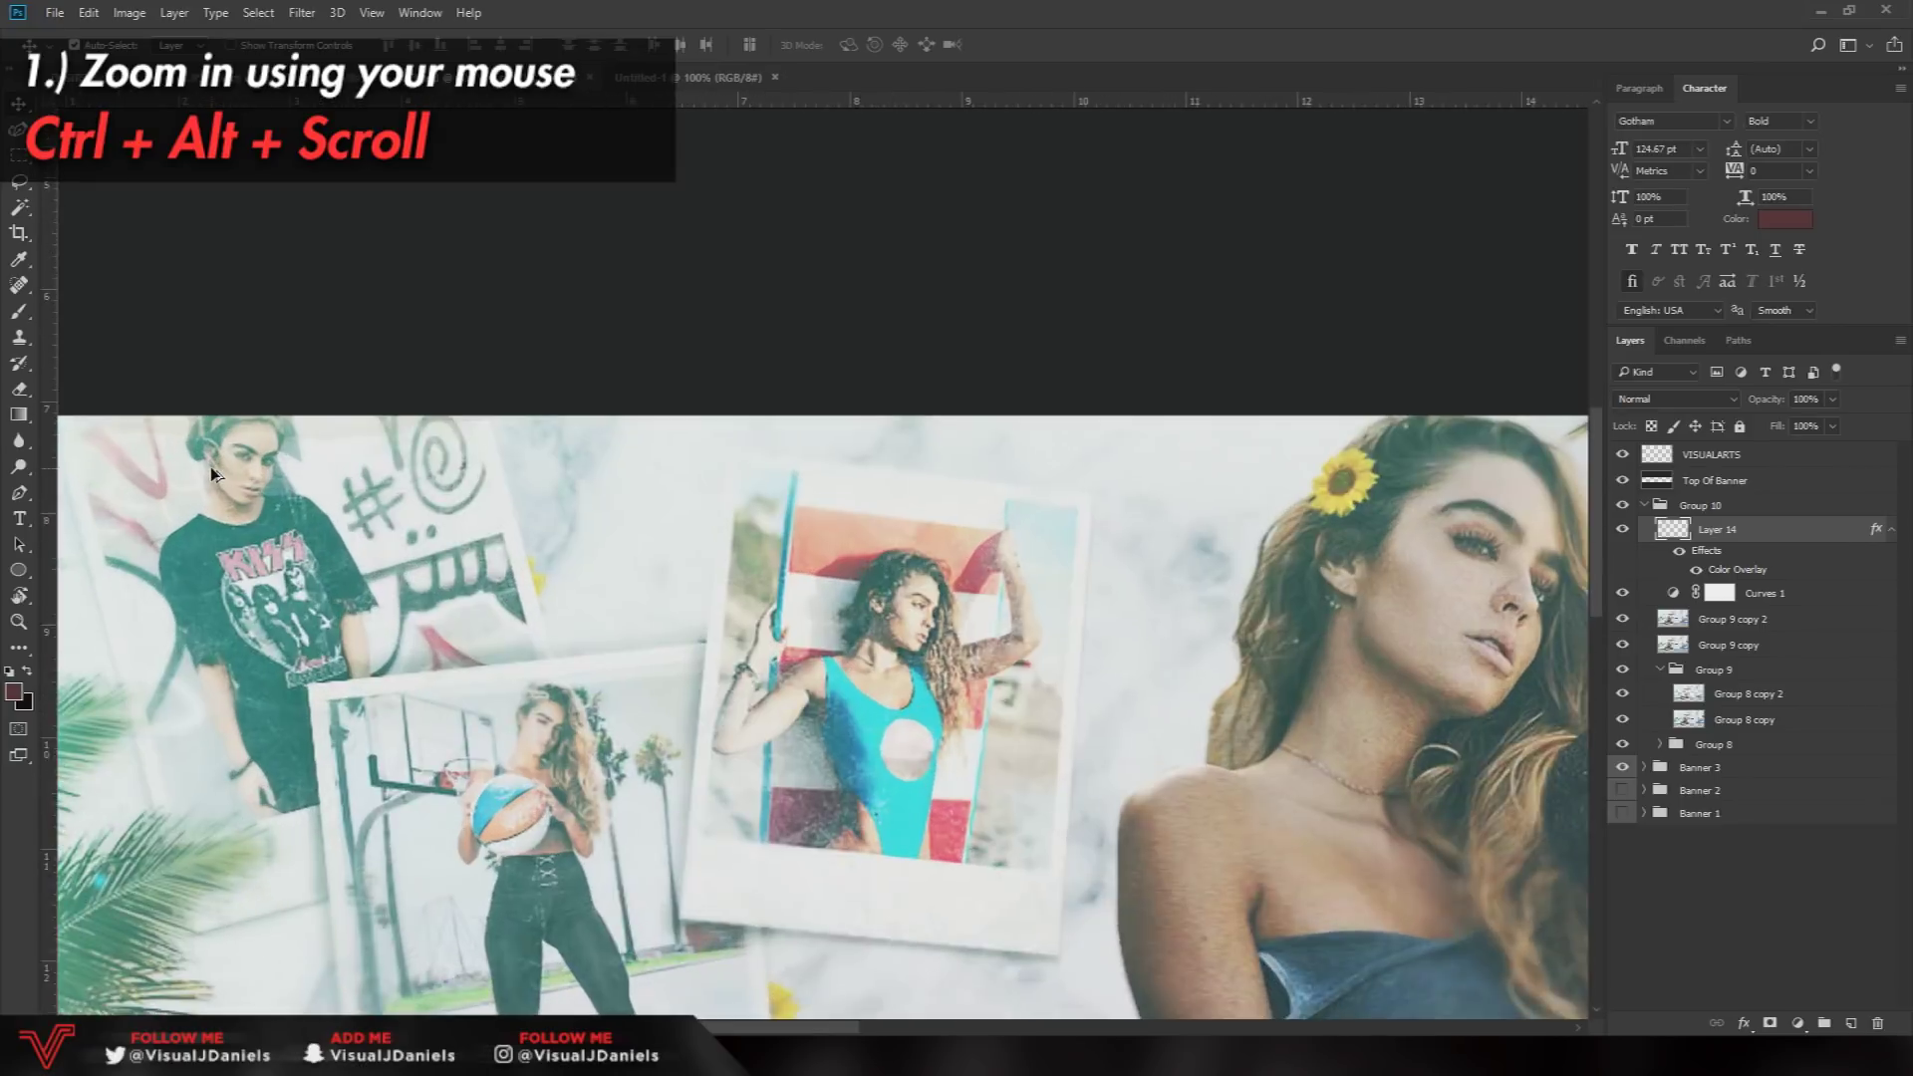
pyautogui.scroll(-5, 233, 483)
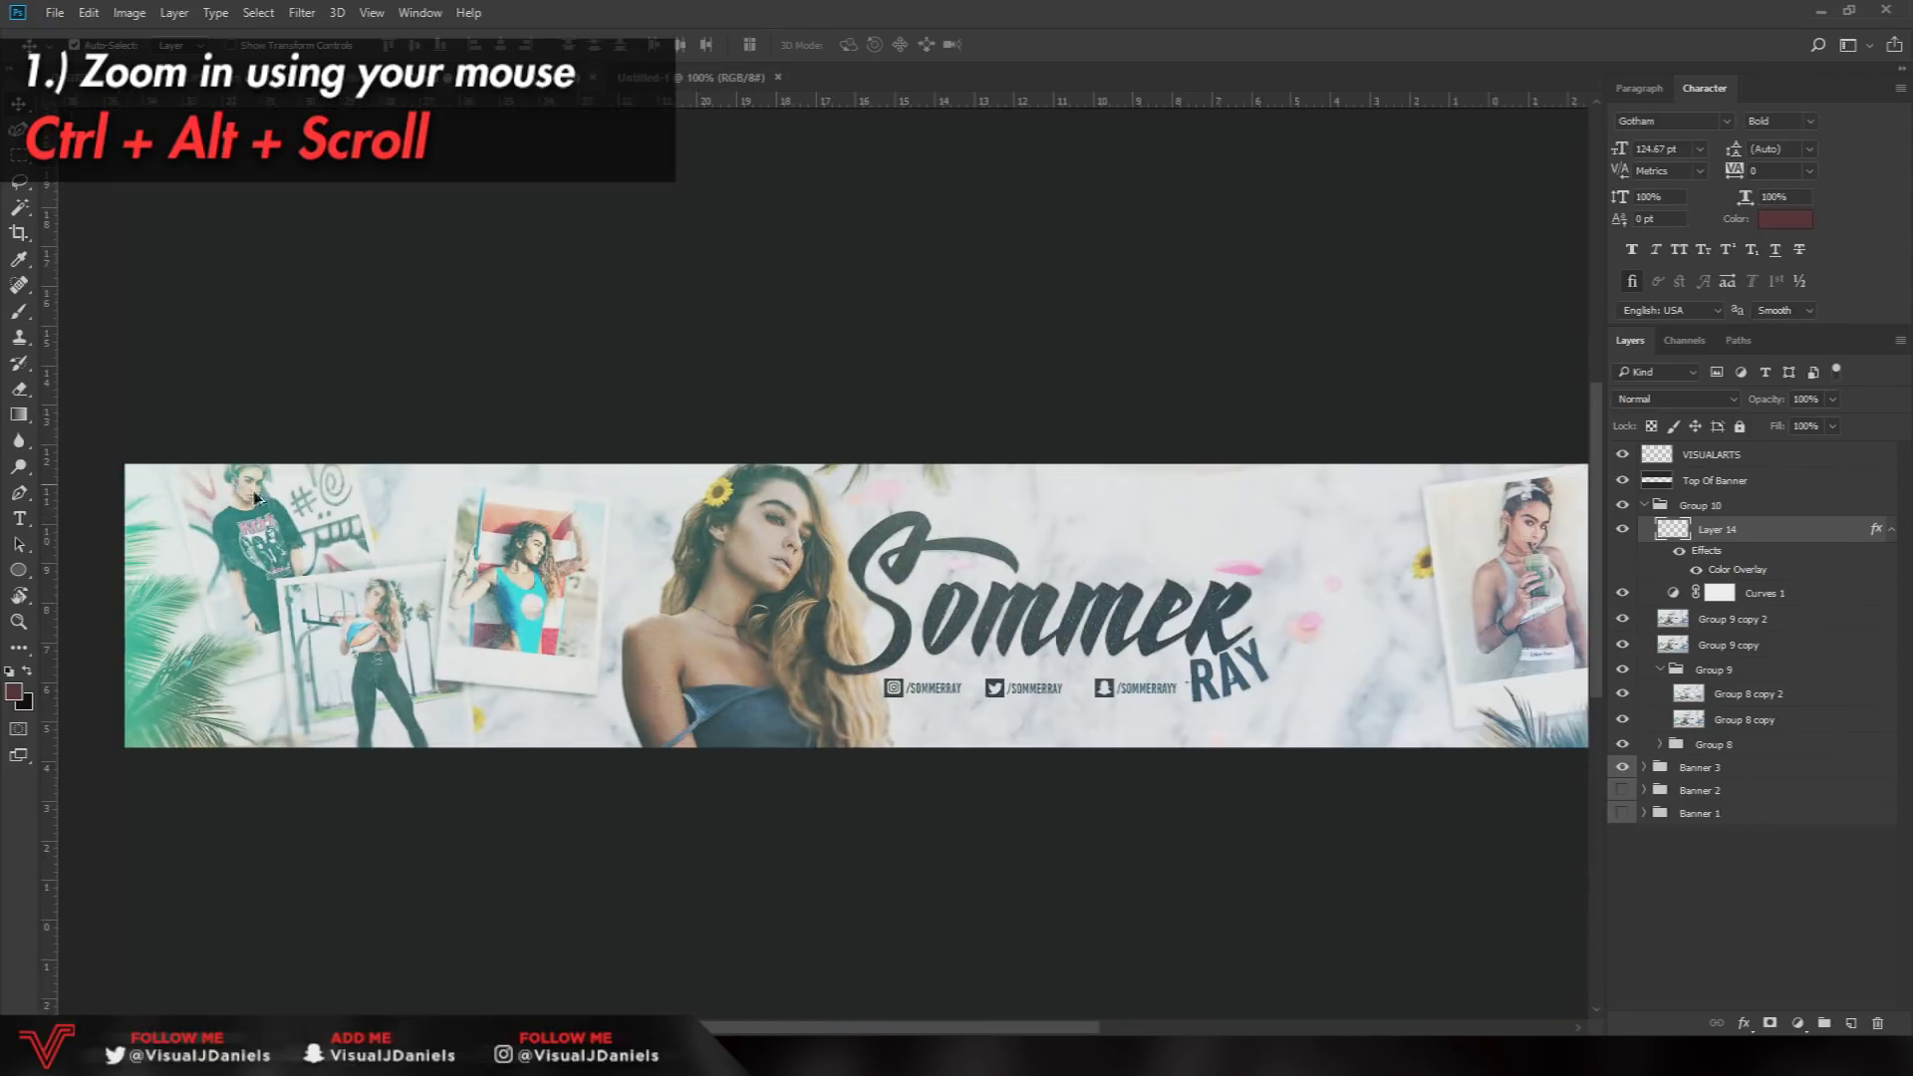
pyautogui.scroll(1, 1396, 510)
pyautogui.scroll(3, 1397, 511)
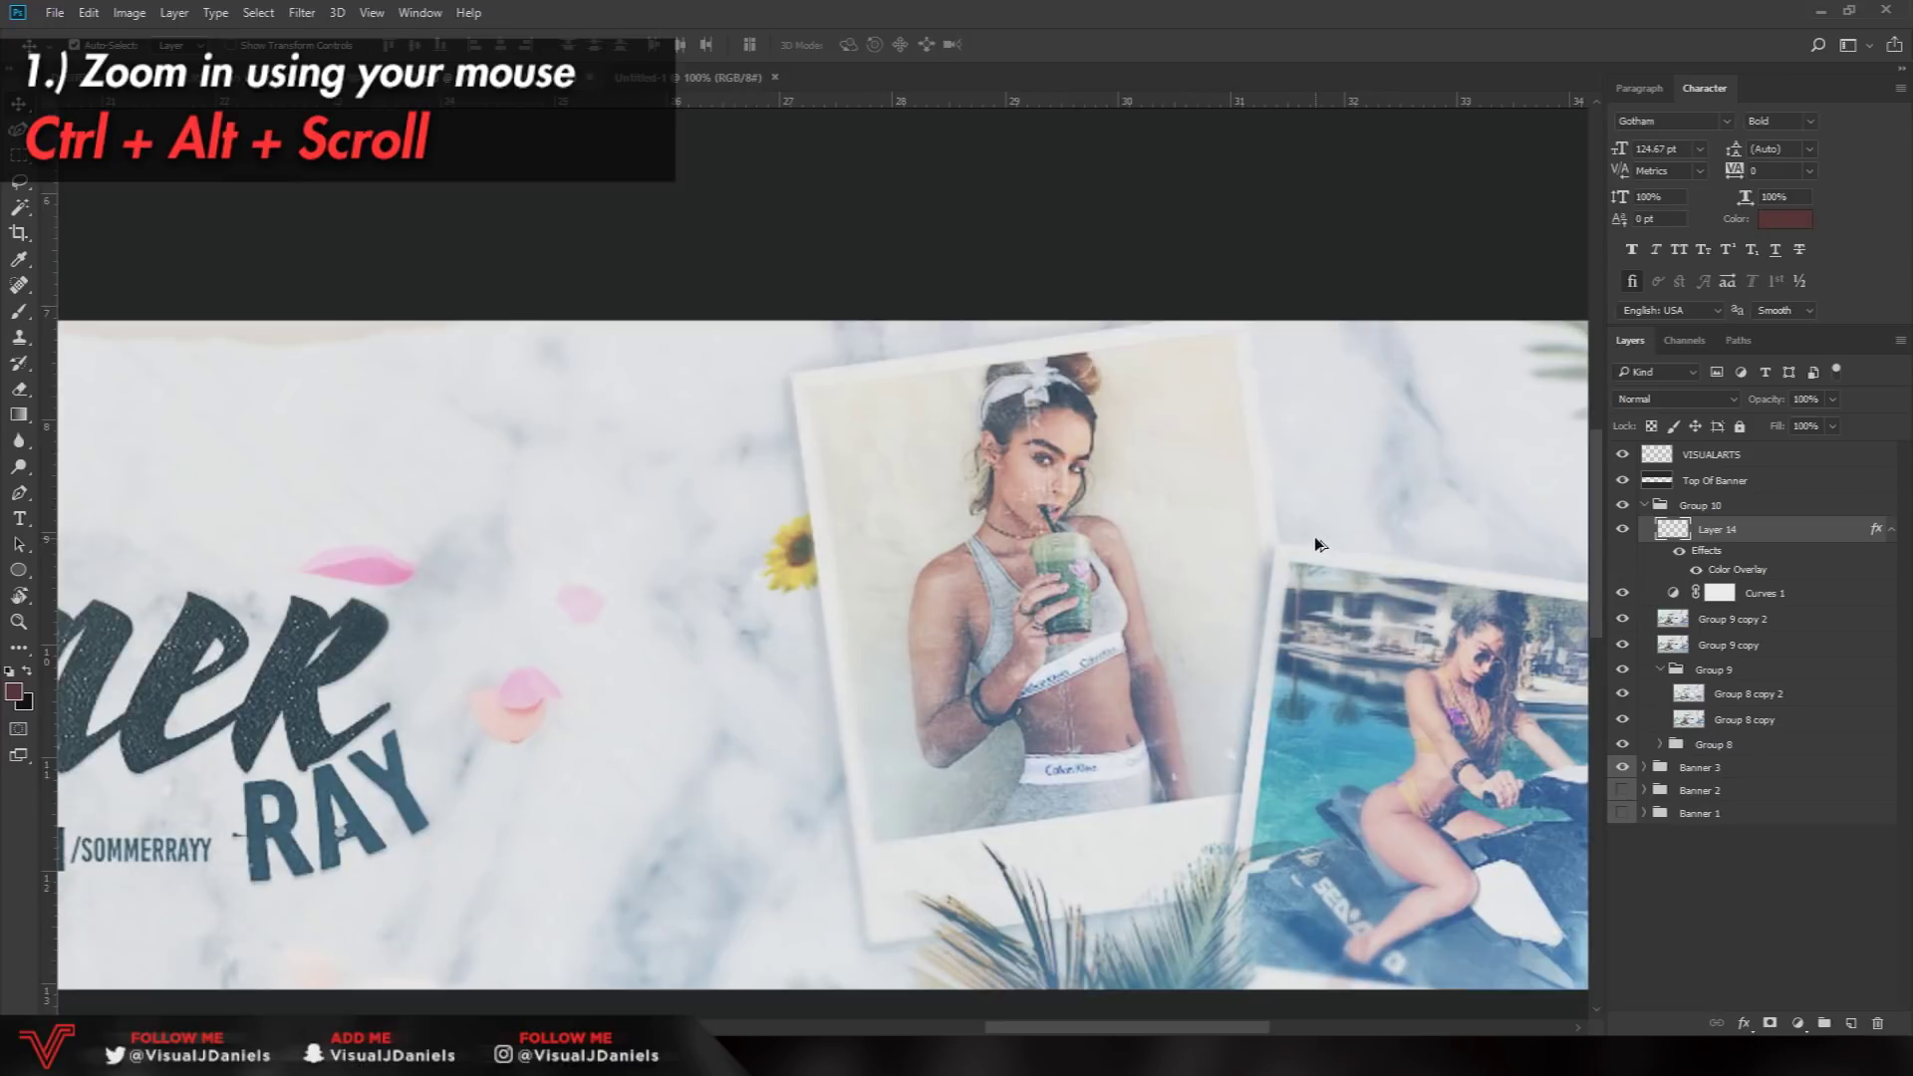
pyautogui.scroll(-4, 1313, 536)
pyautogui.scroll(-2, 737, 531)
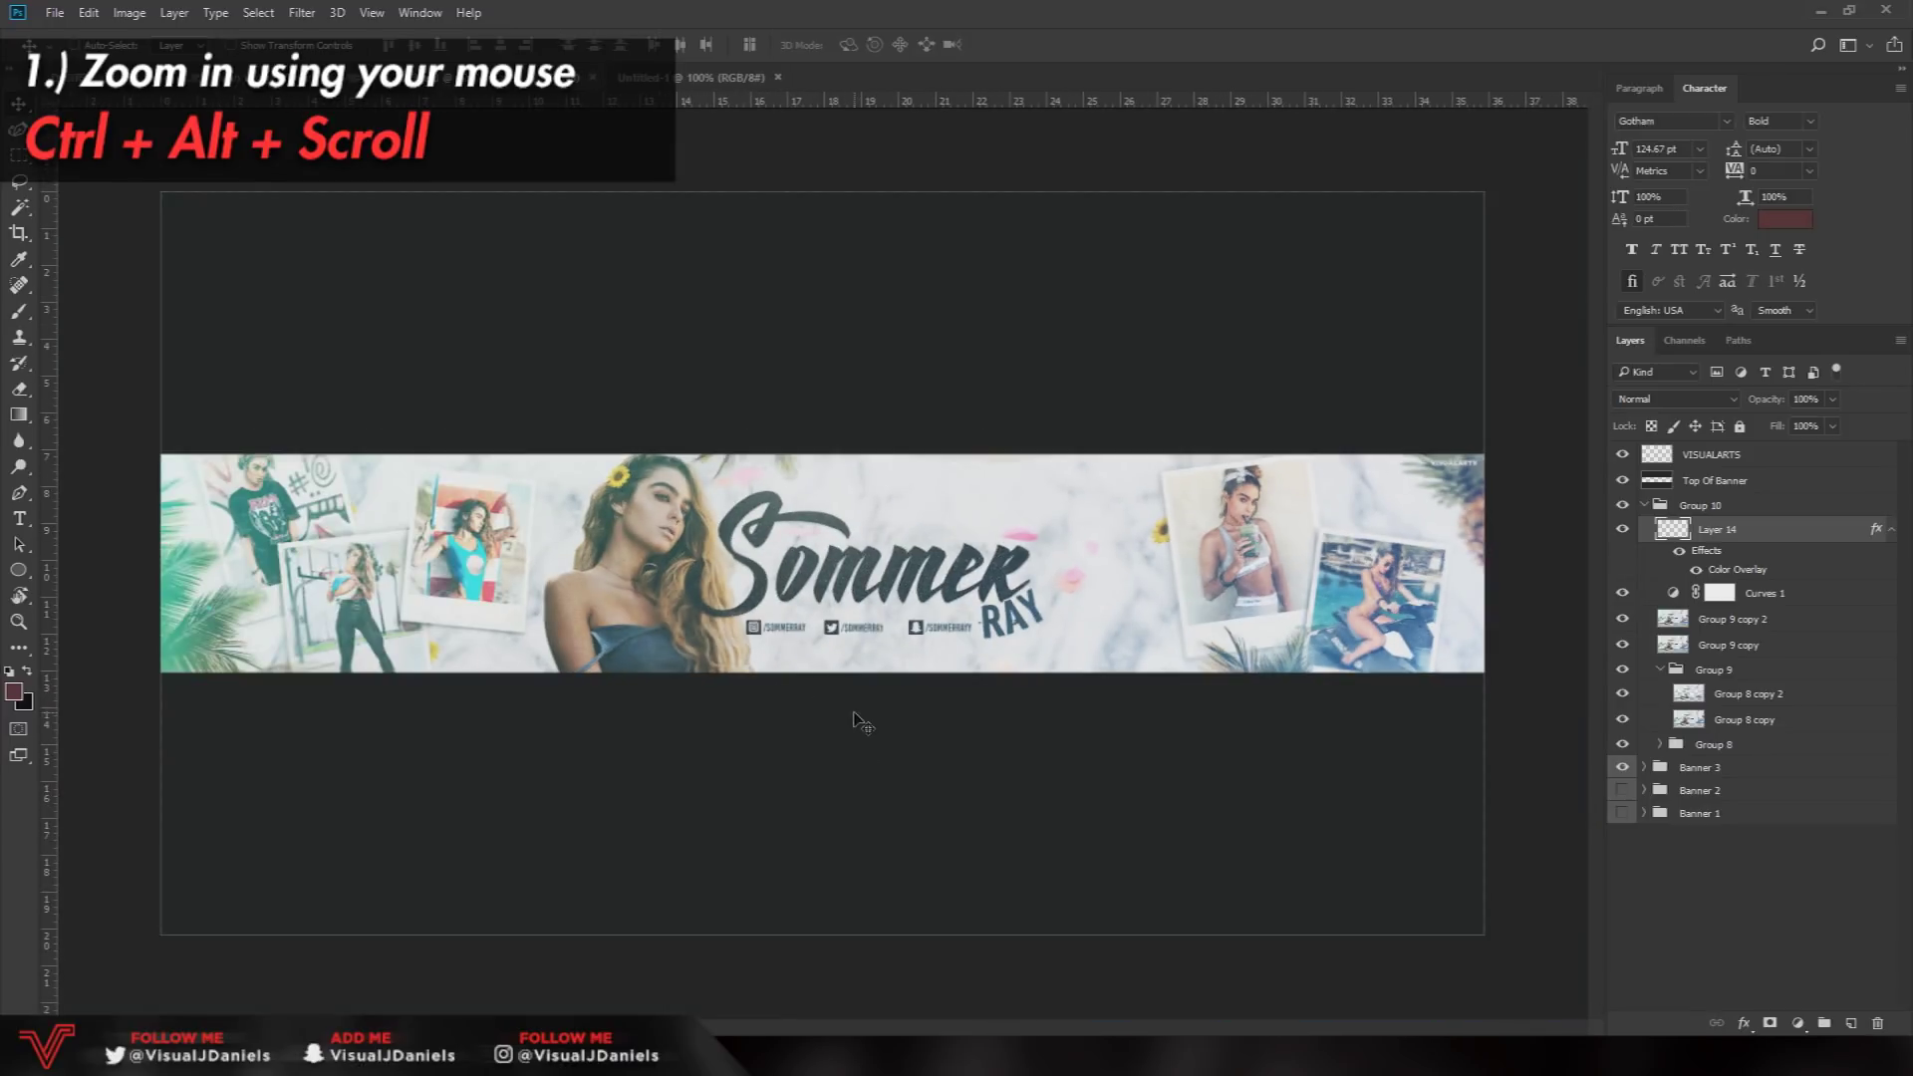
pyautogui.scroll(3, 854, 711)
pyautogui.scroll(-4, 981, 565)
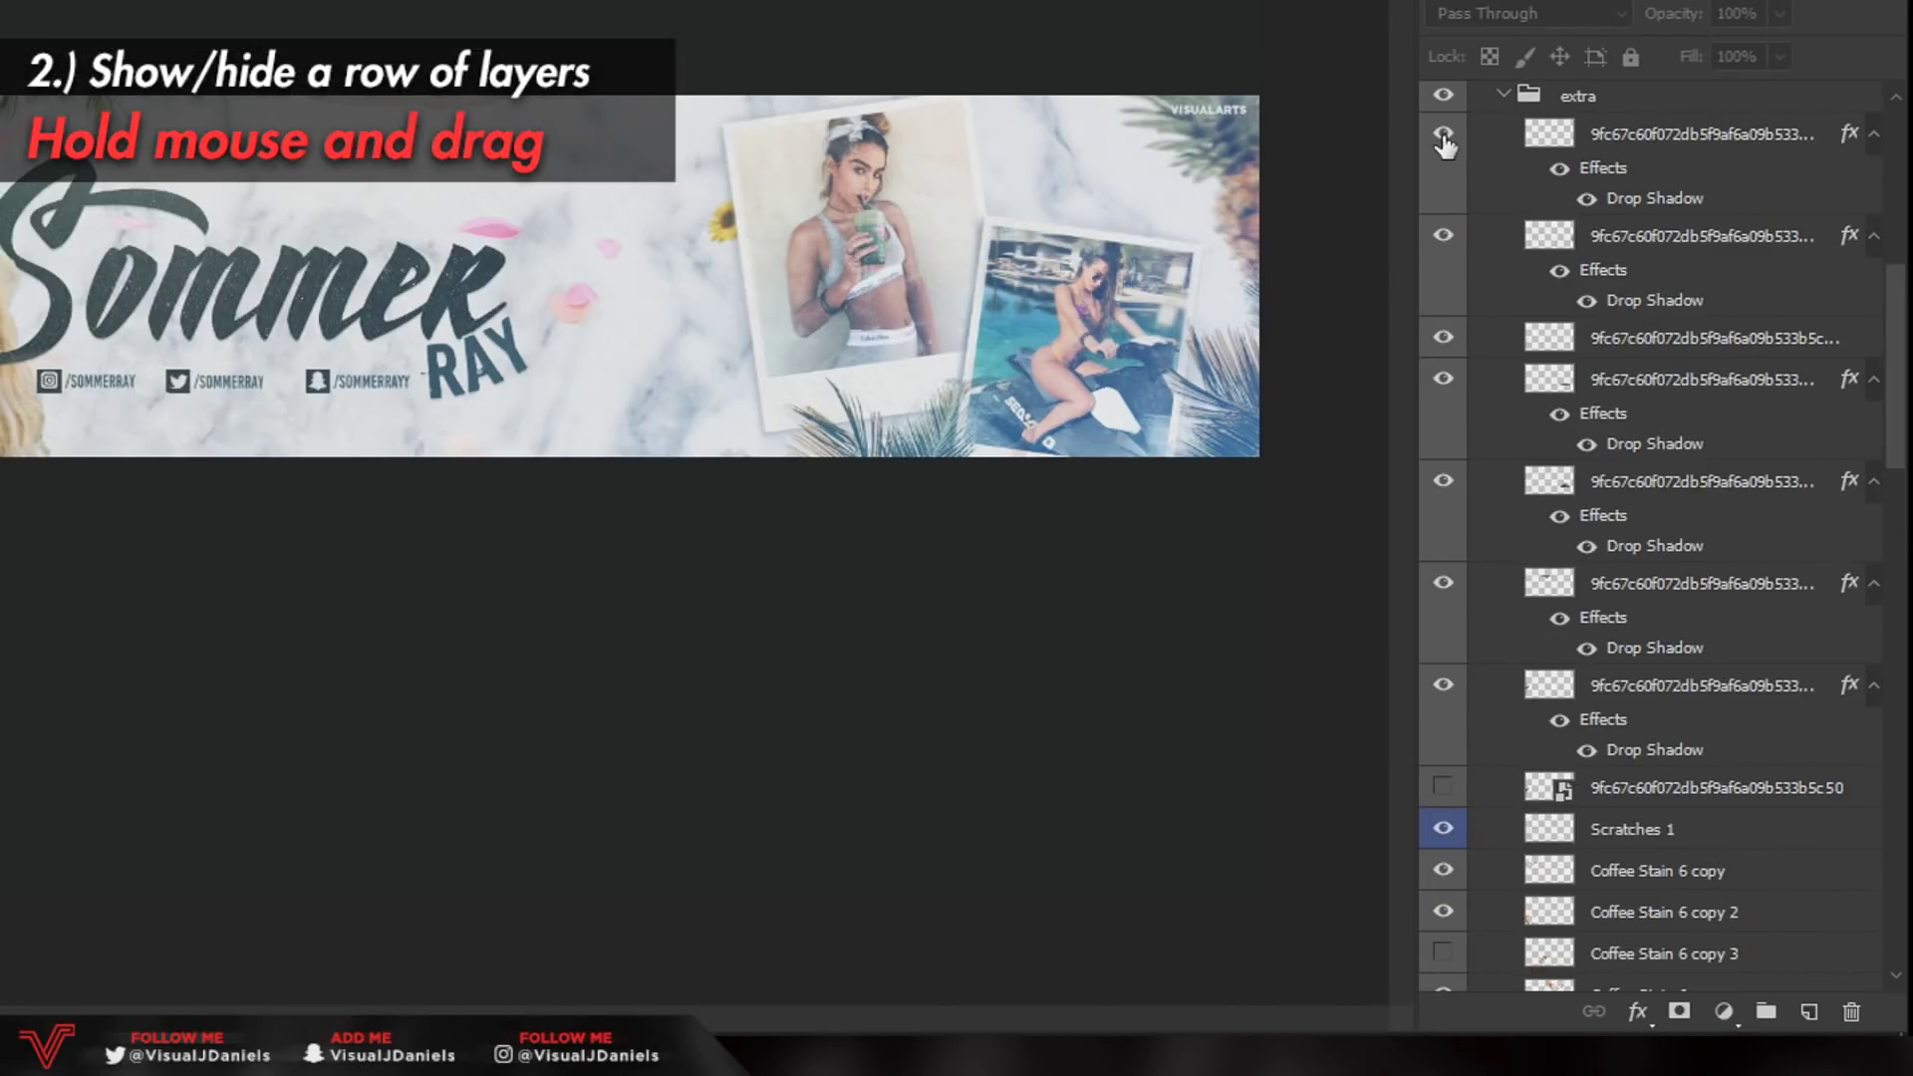
# - Hide the row of seven layers at the start of the extra group in one sweep and show them again
pyautogui.moveTo(1443, 138); pyautogui.dragTo(1450, 257)
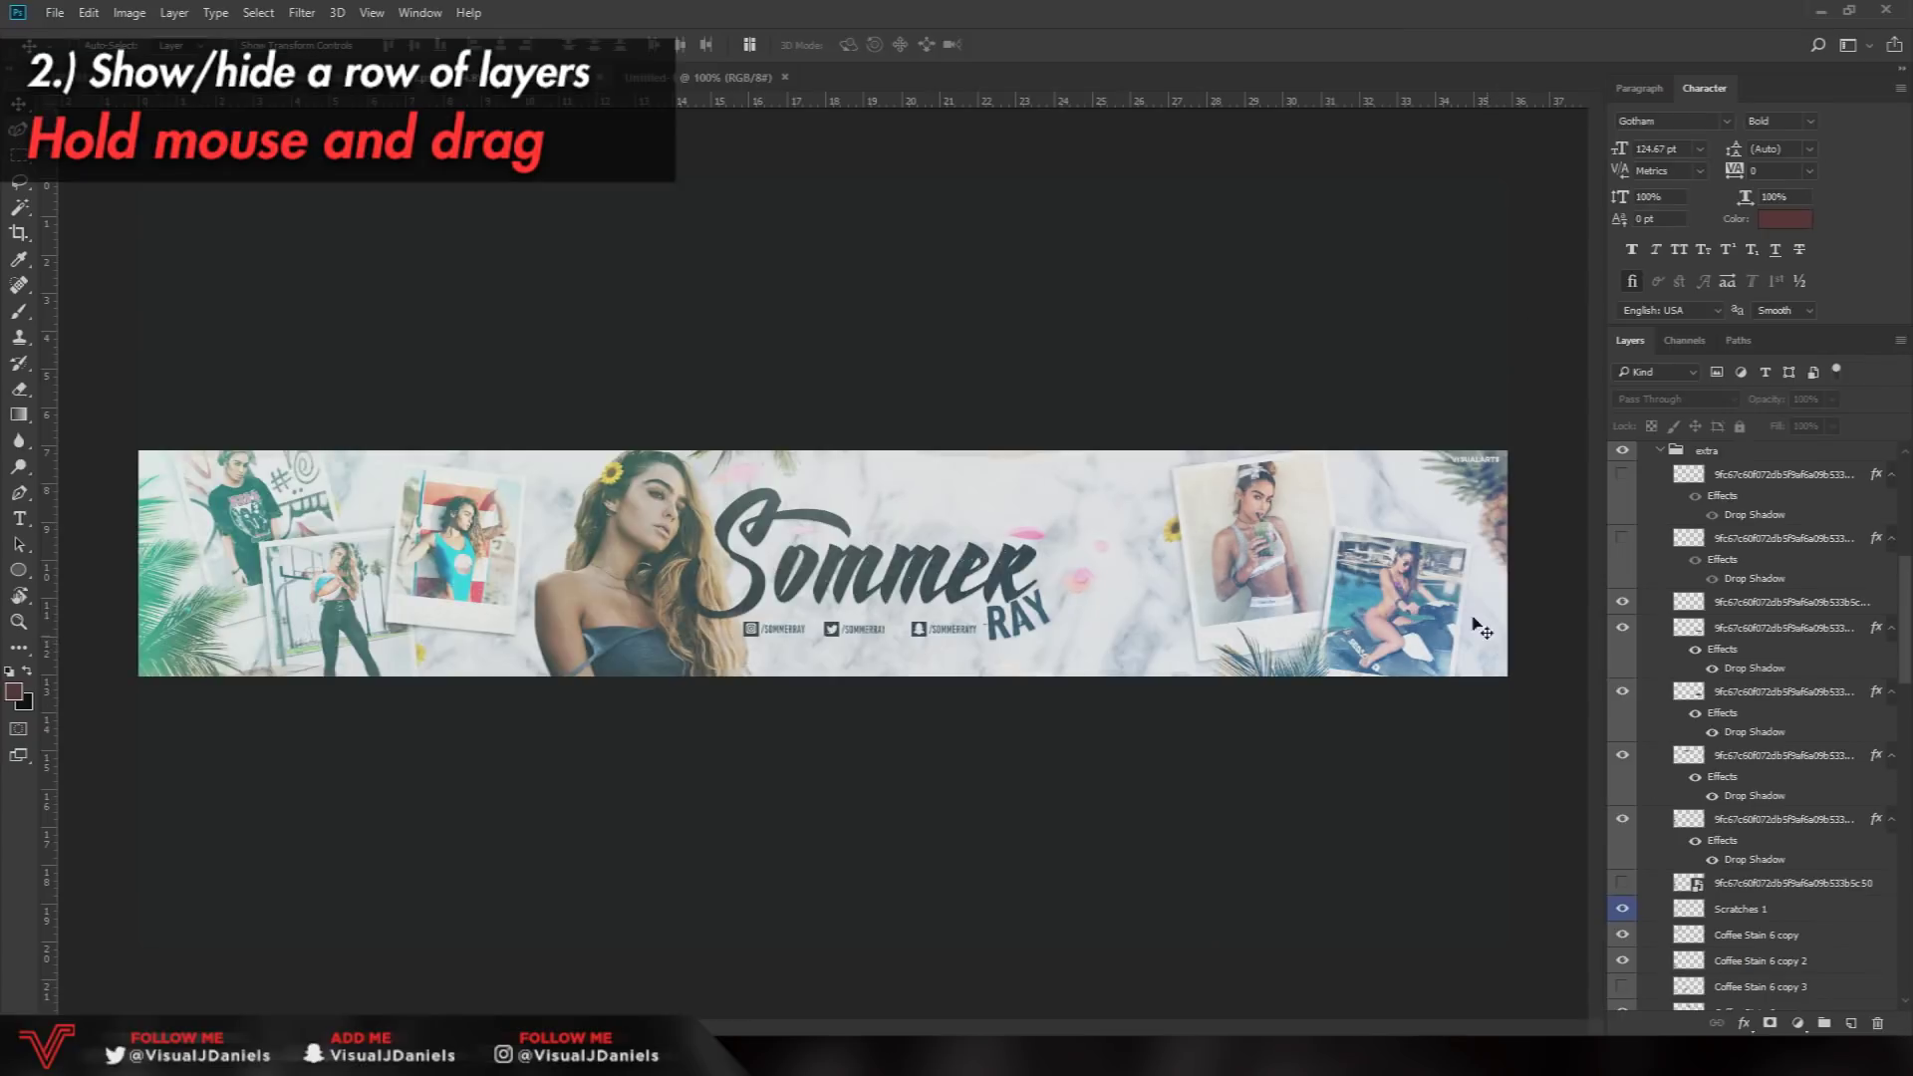
pyautogui.moveTo(1622, 602); pyautogui.dragTo(1625, 483)
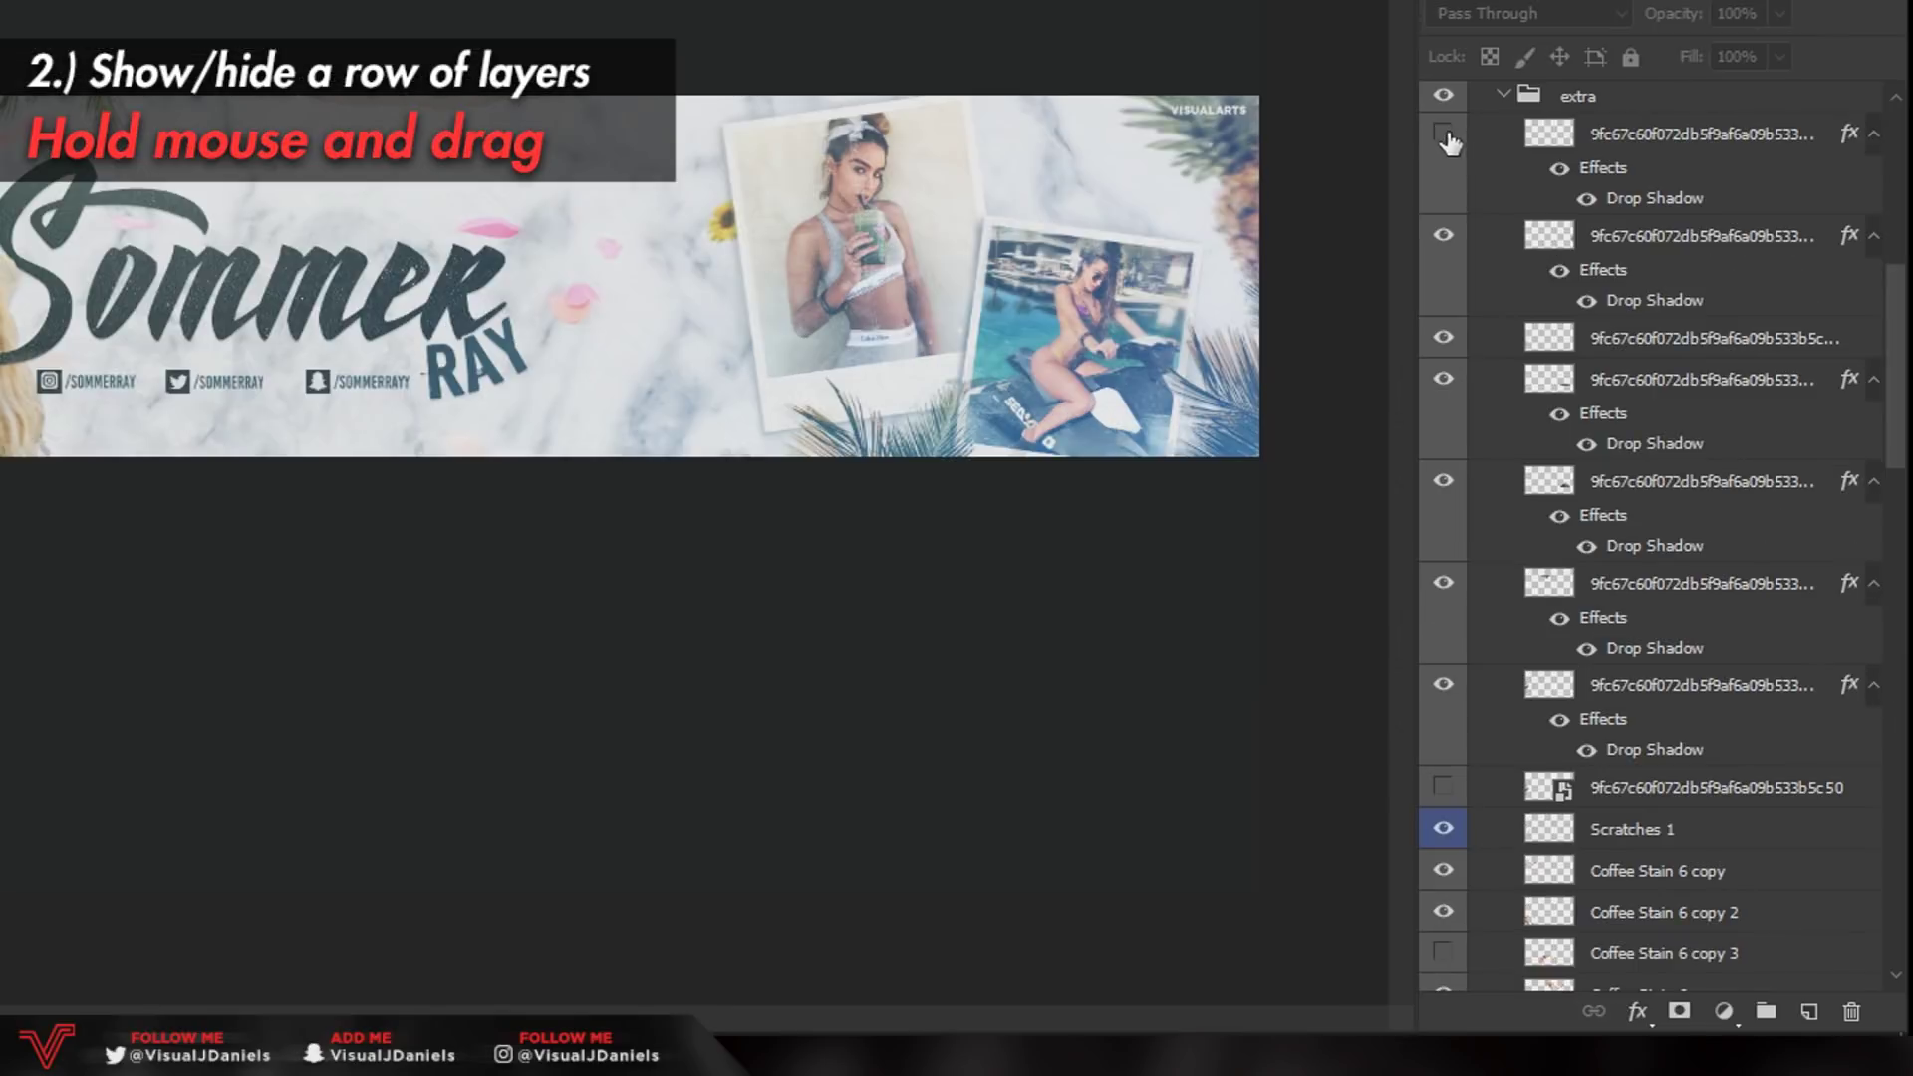
pyautogui.moveTo(1447, 137); pyautogui.dragTo(1454, 715)
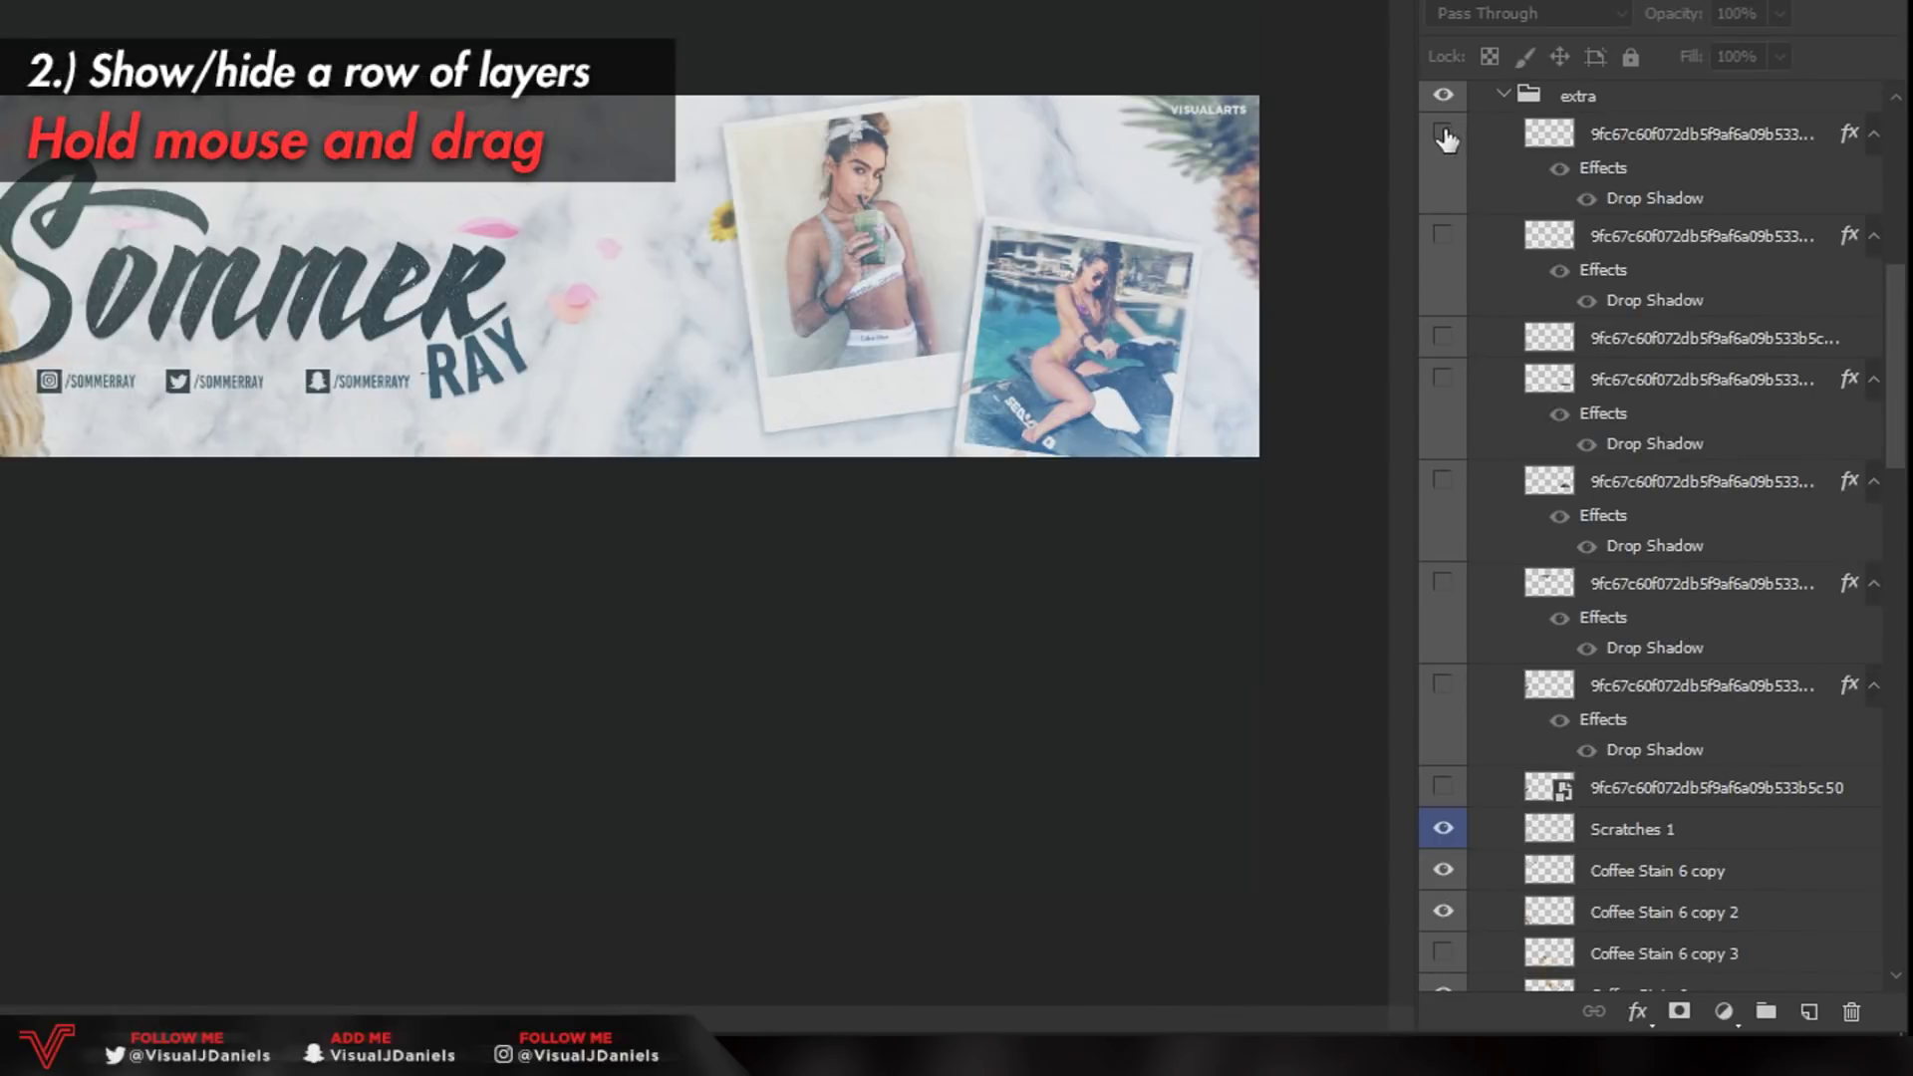
pyautogui.moveTo(1444, 139); pyautogui.dragTo(1478, 704)
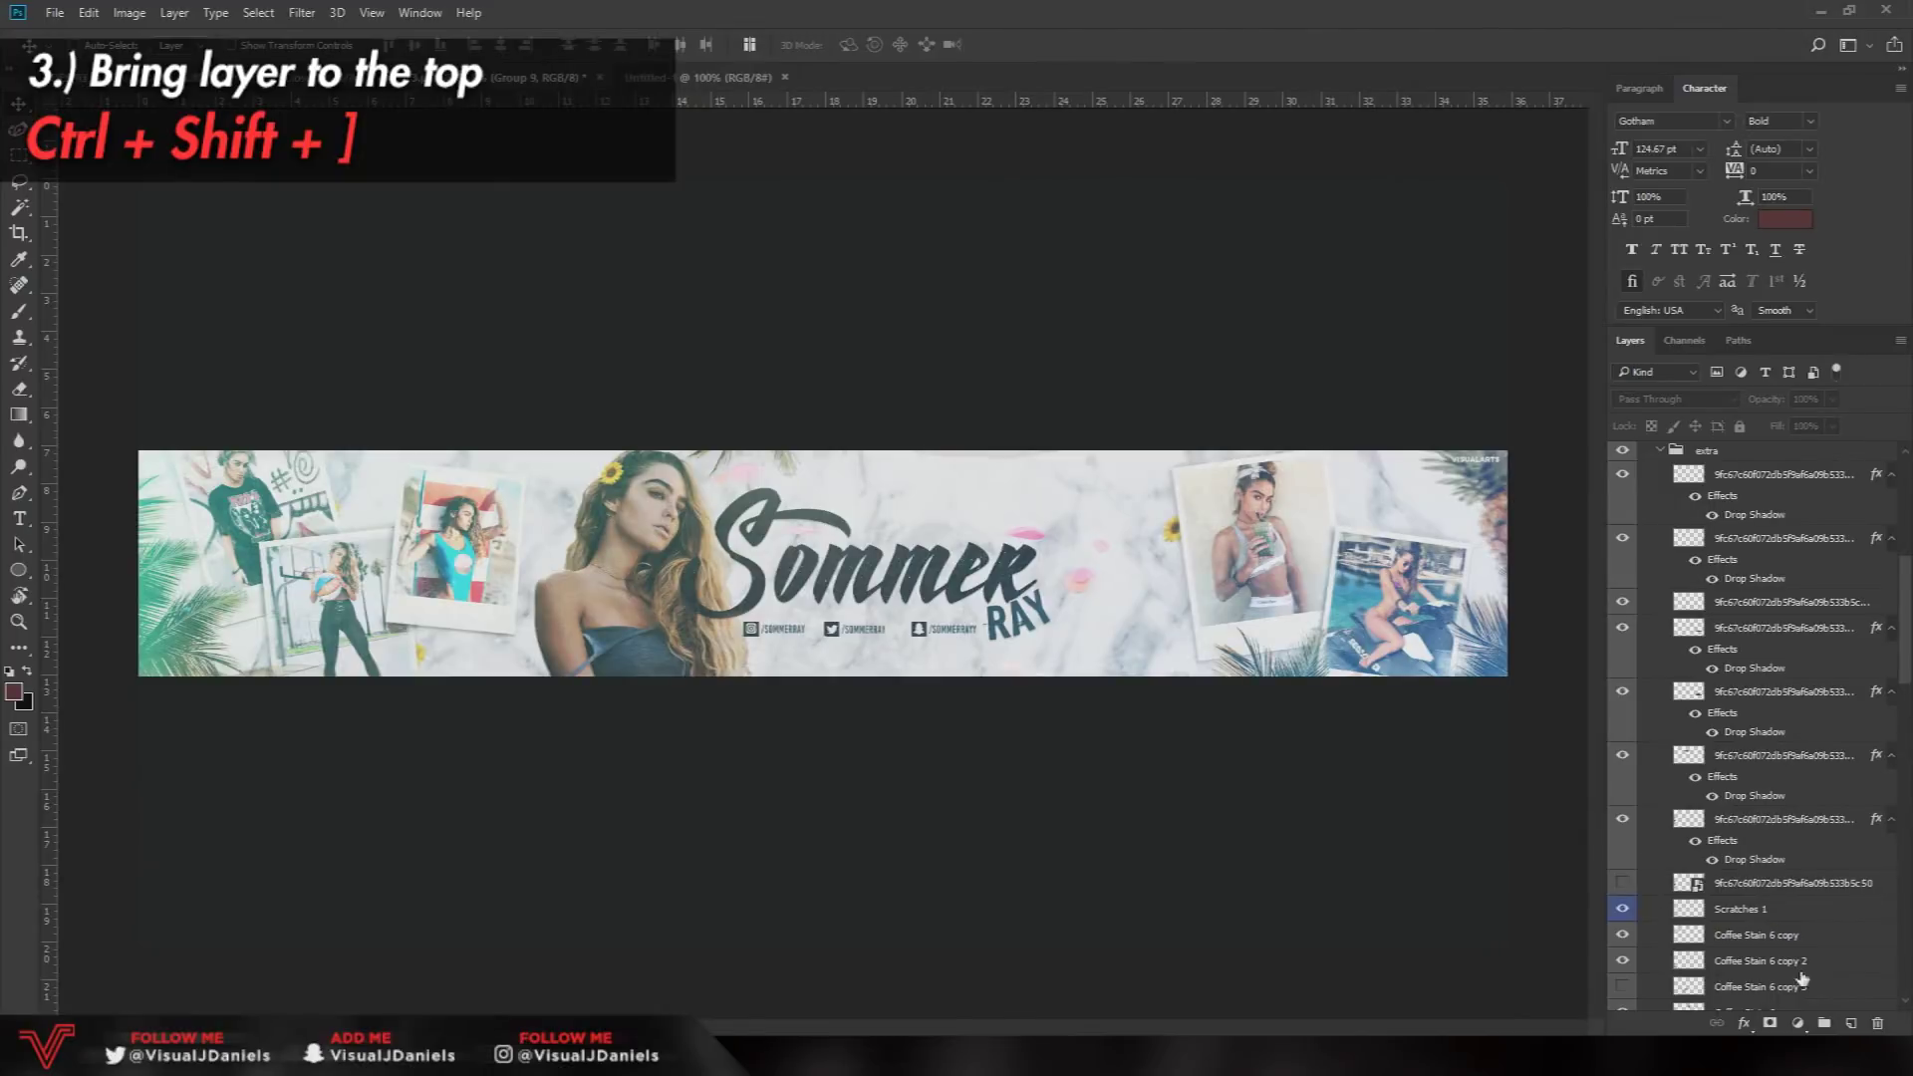
# - Bring the Group 3 copy layer group to the top of the layer stack
pyautogui.scroll(-3, 1680, 932)
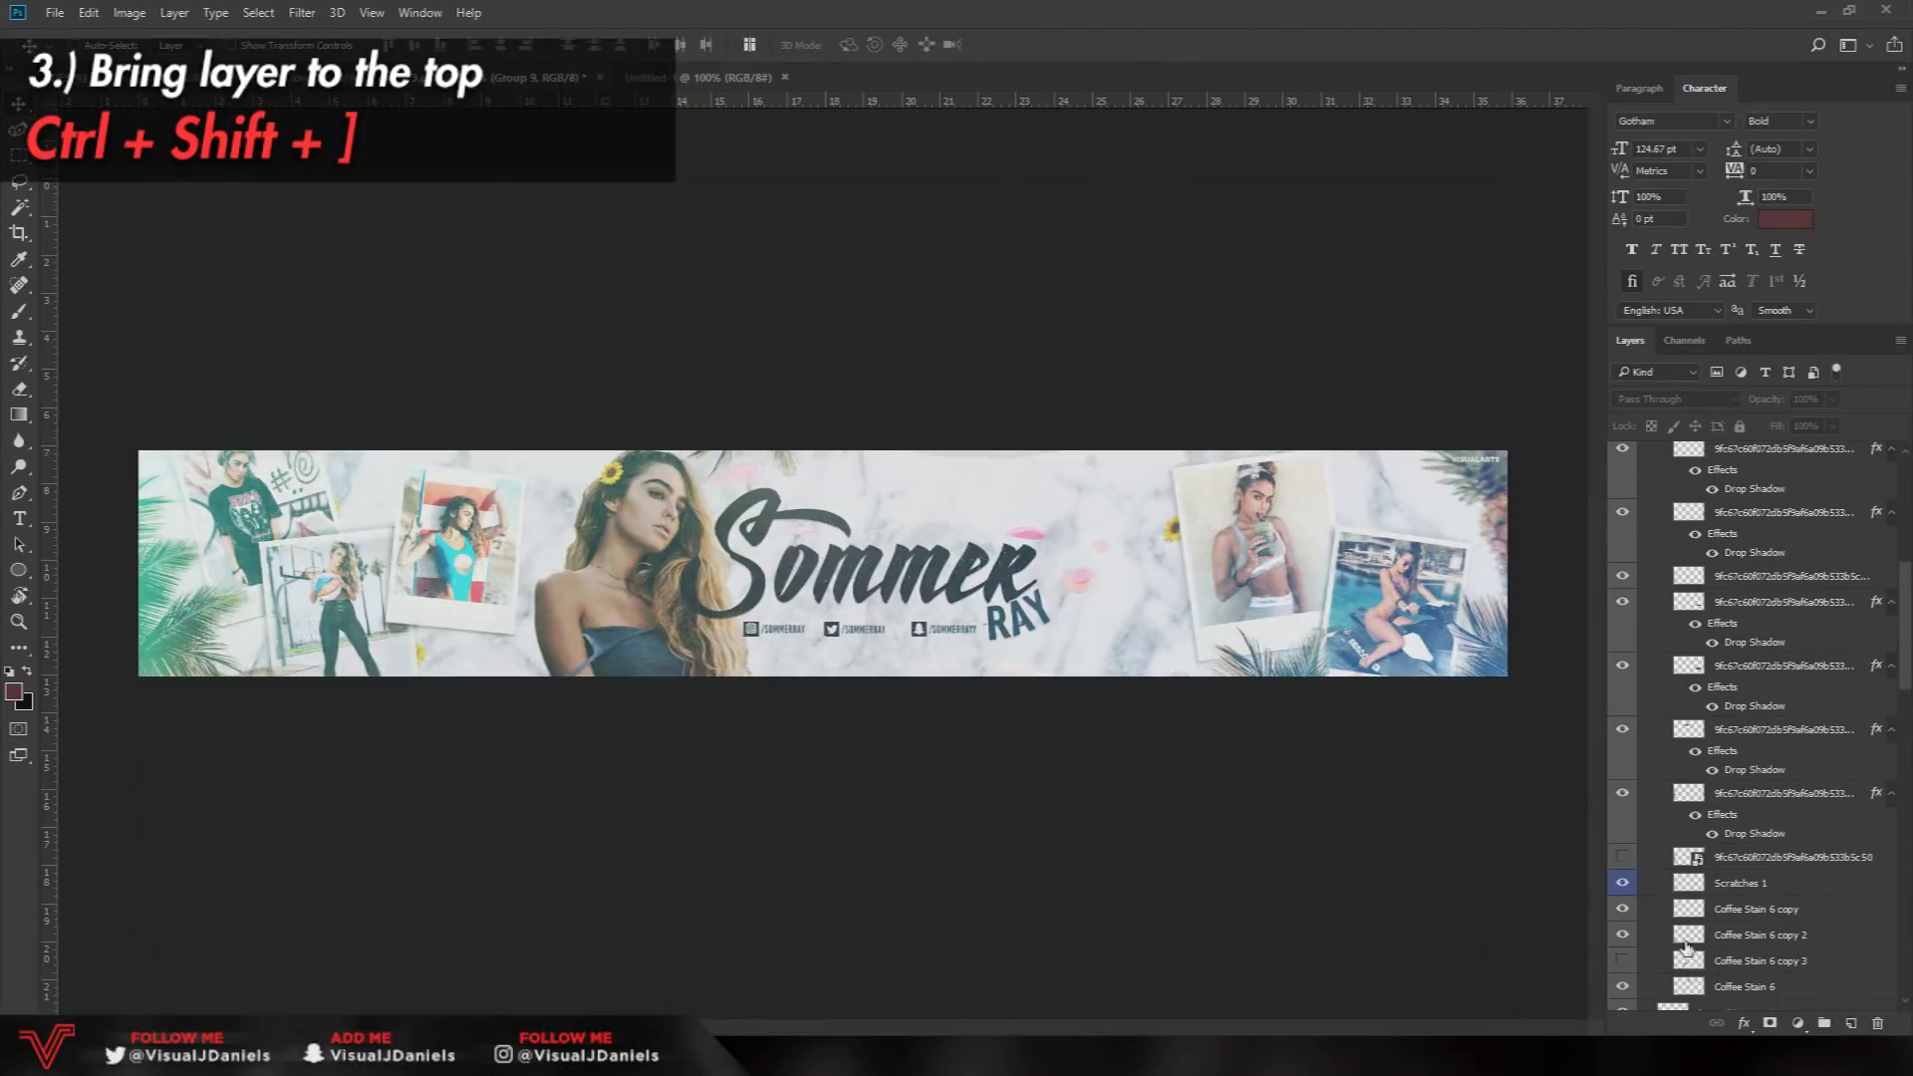
pyautogui.scroll(10, 1684, 907)
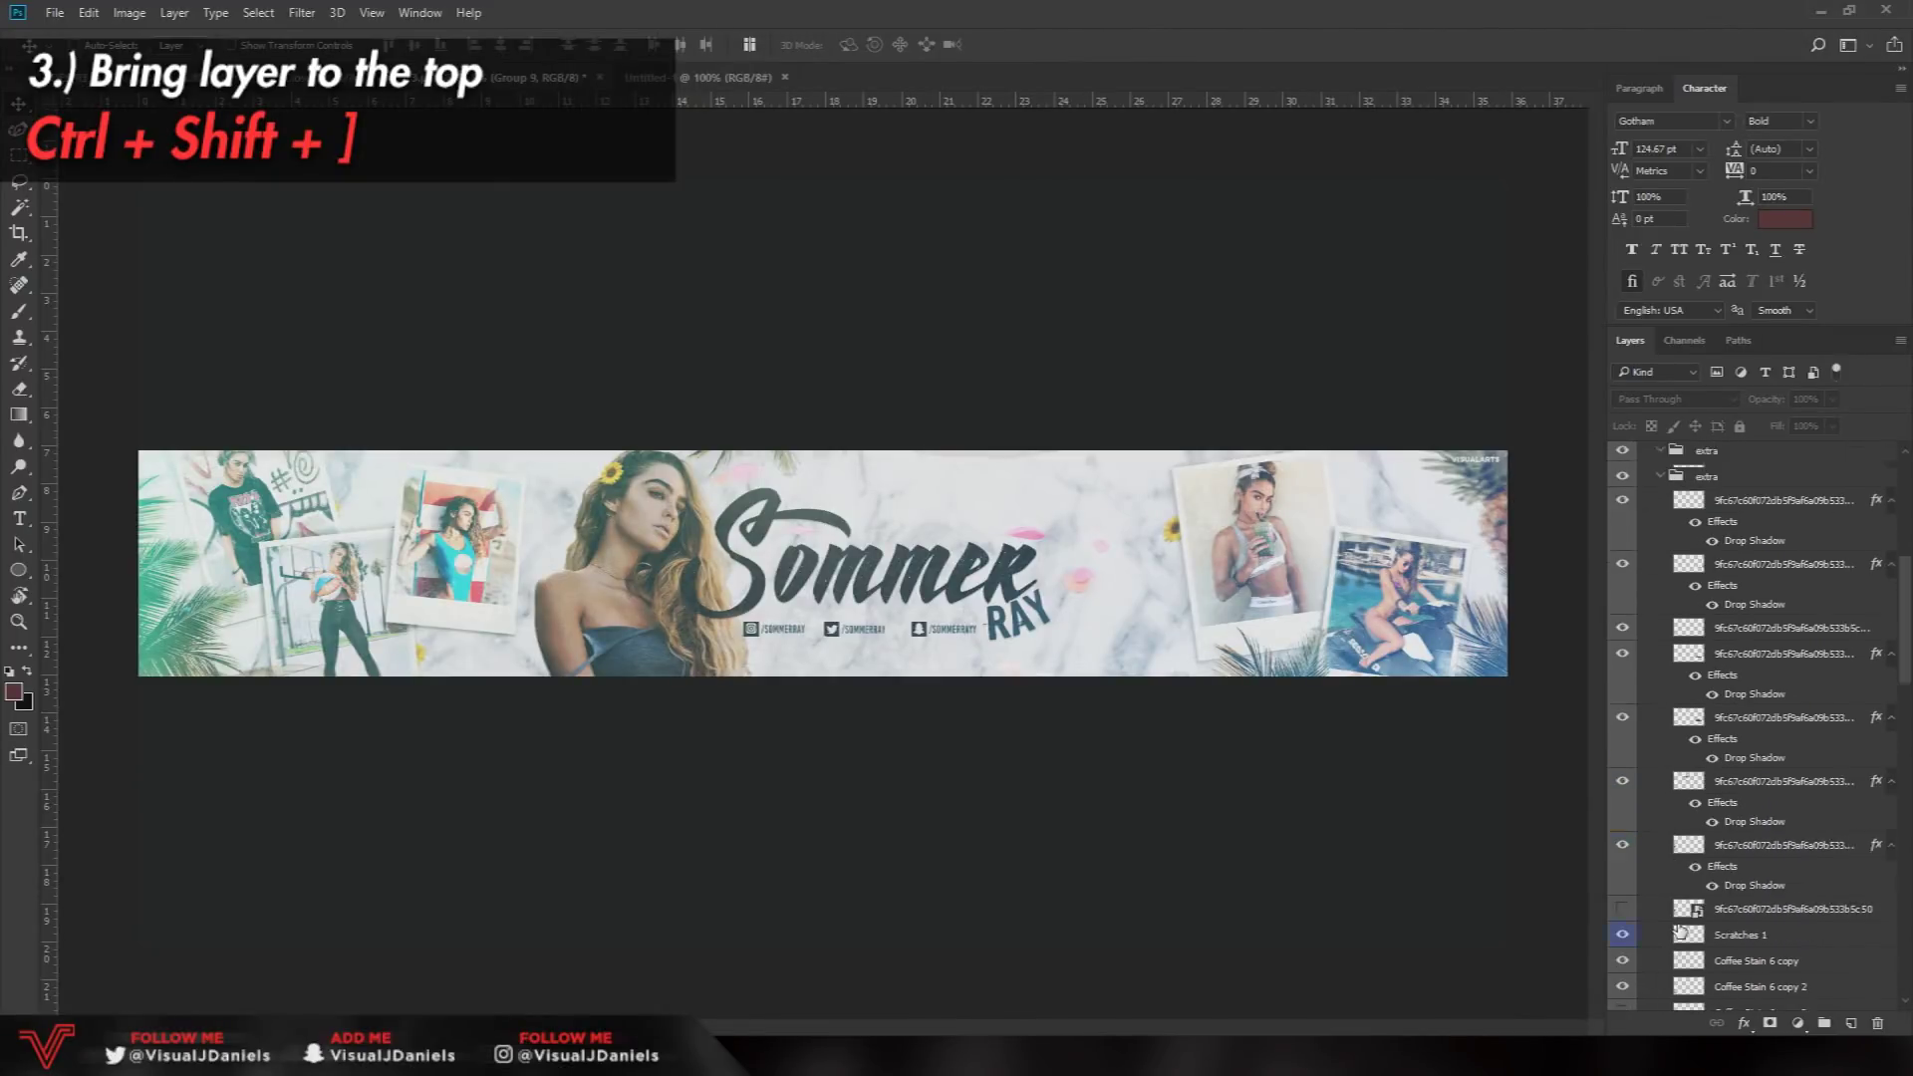
pyautogui.scroll(-12, 1703, 874)
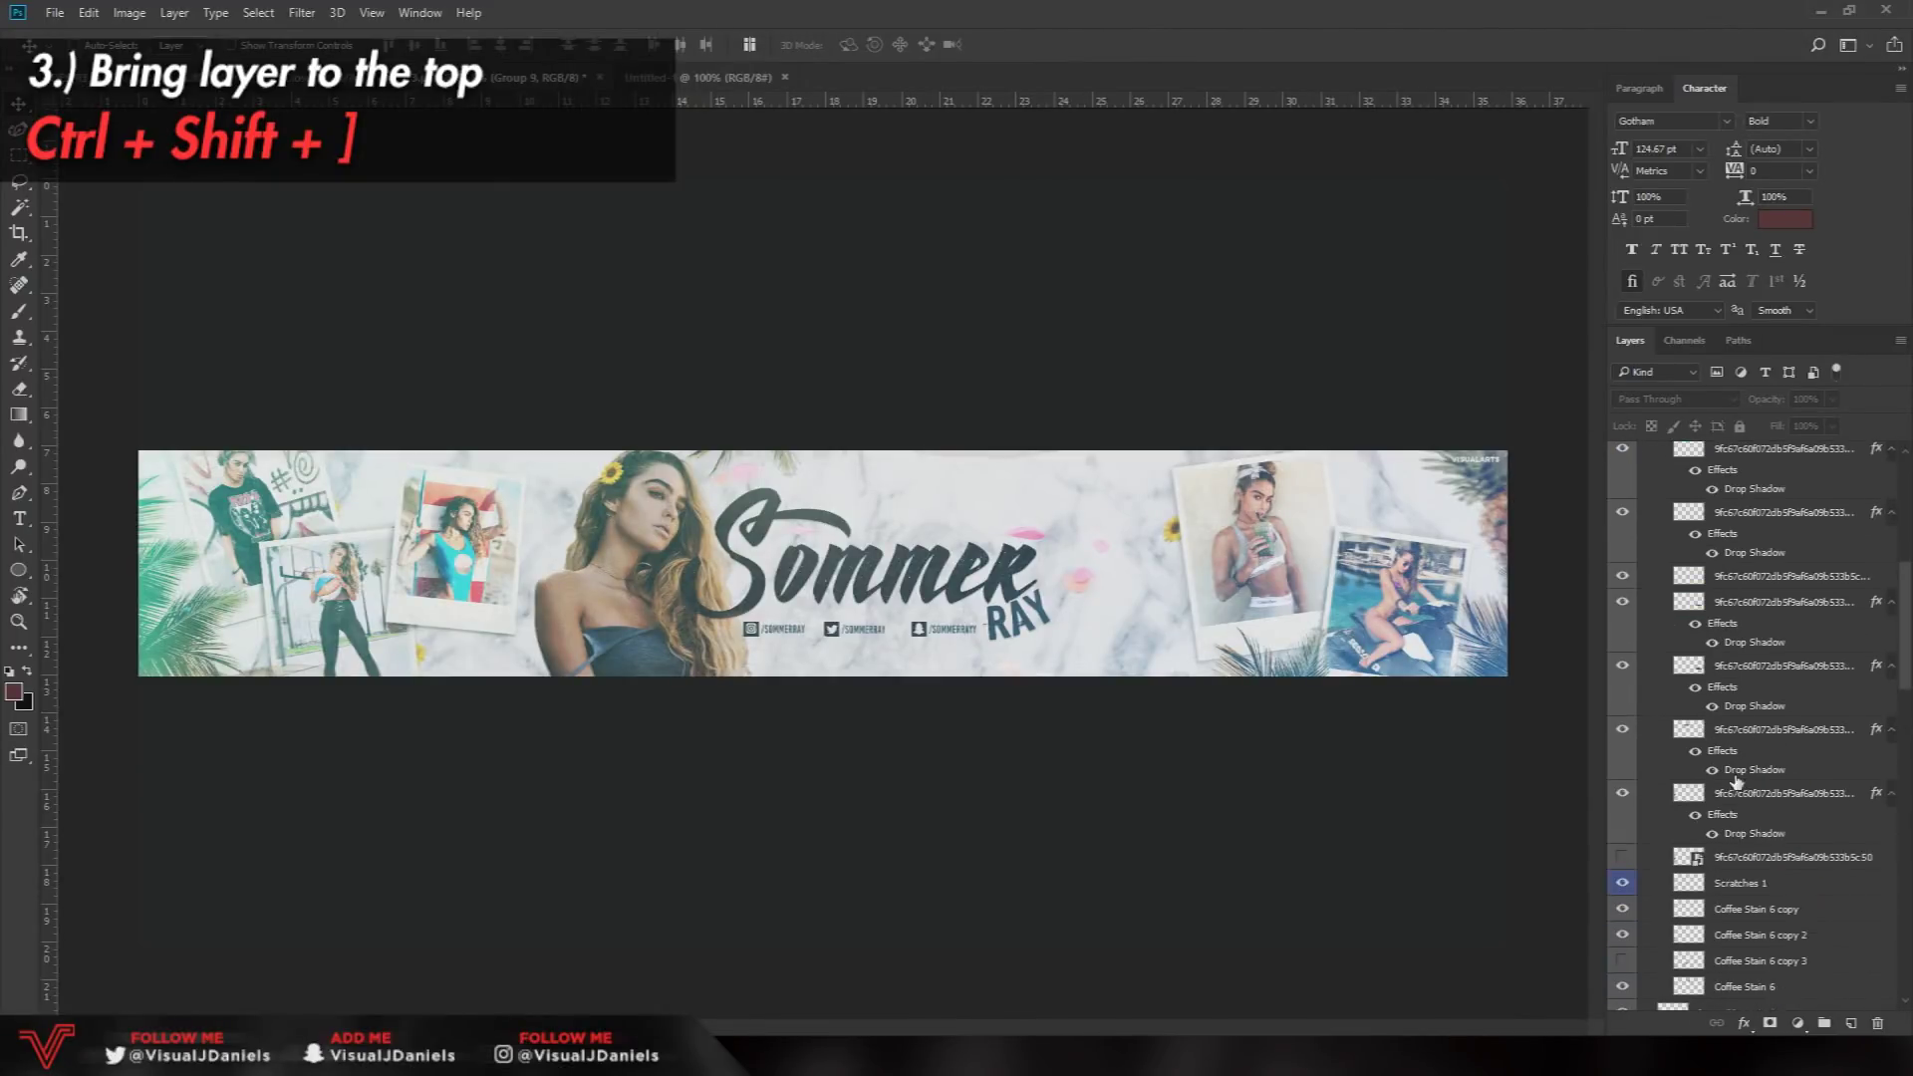
pyautogui.scroll(-3, 1754, 827)
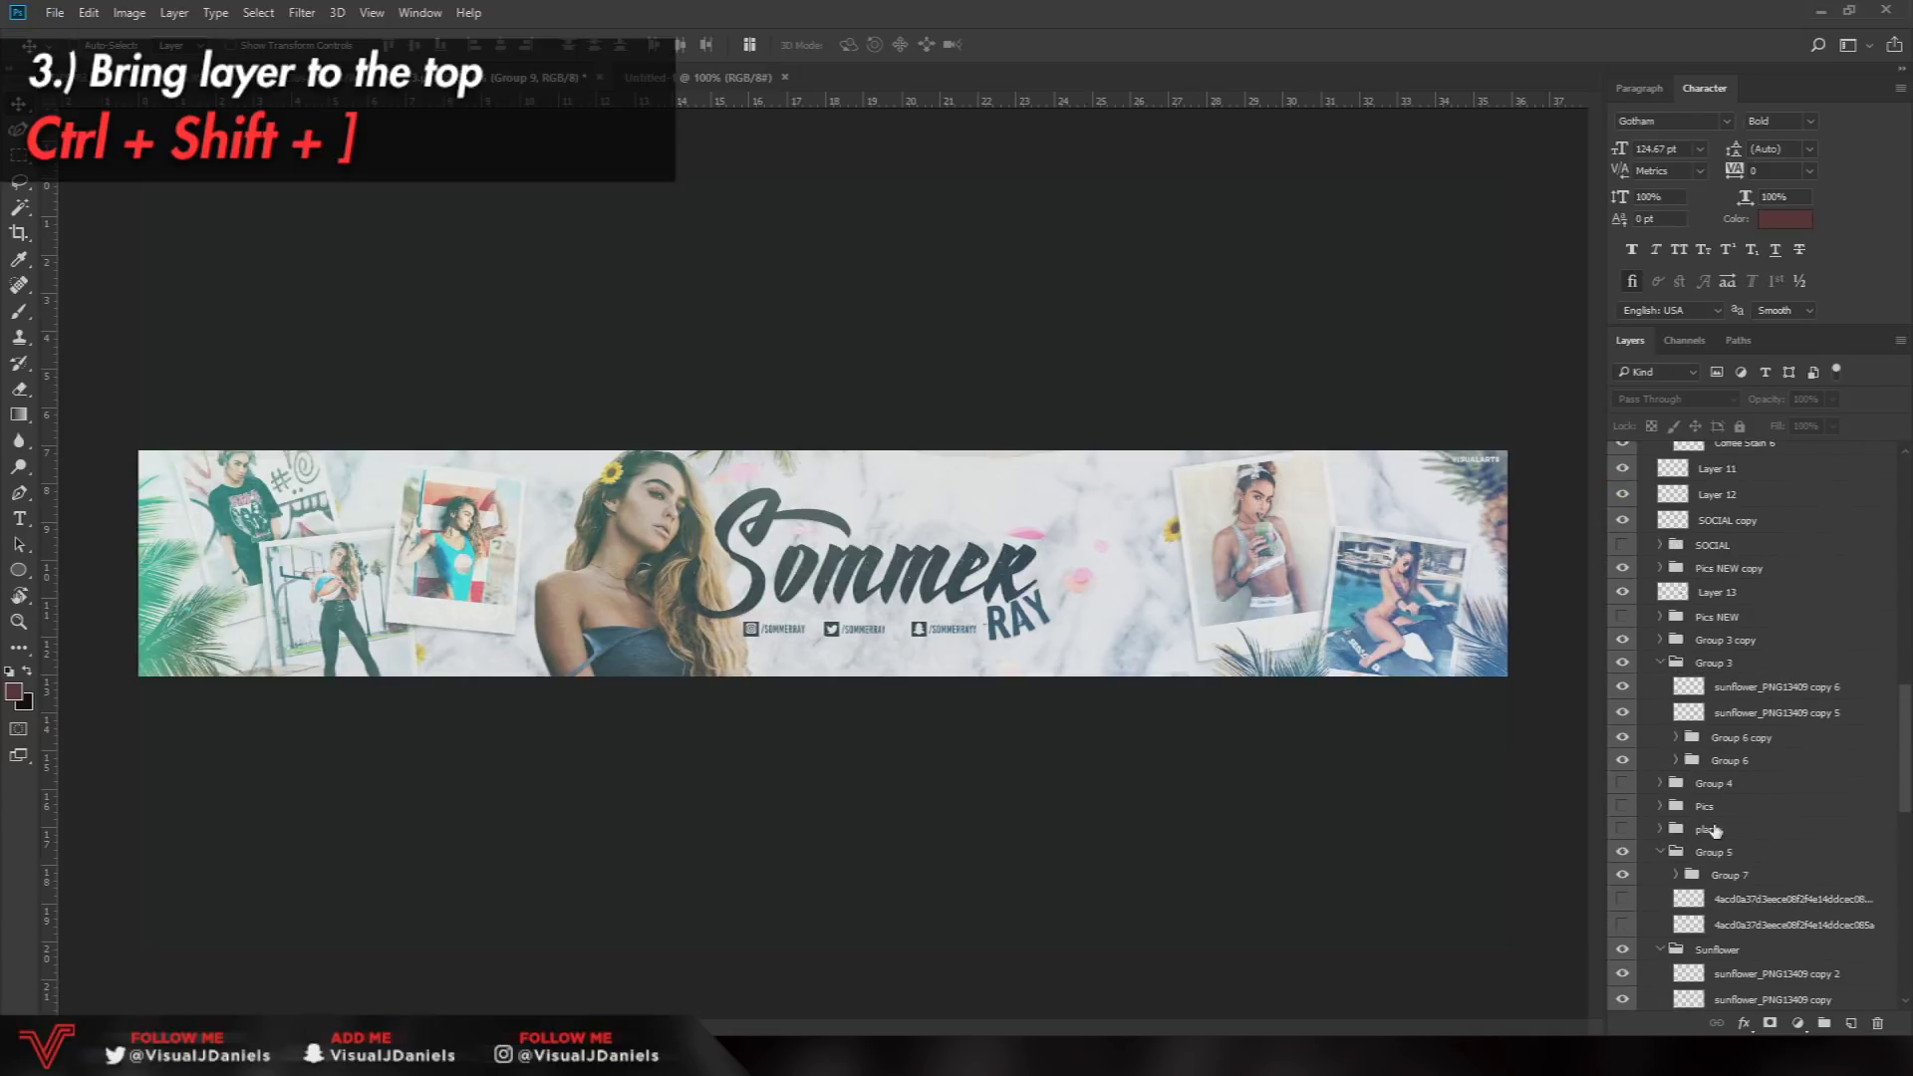
pyautogui.click(1734, 640)
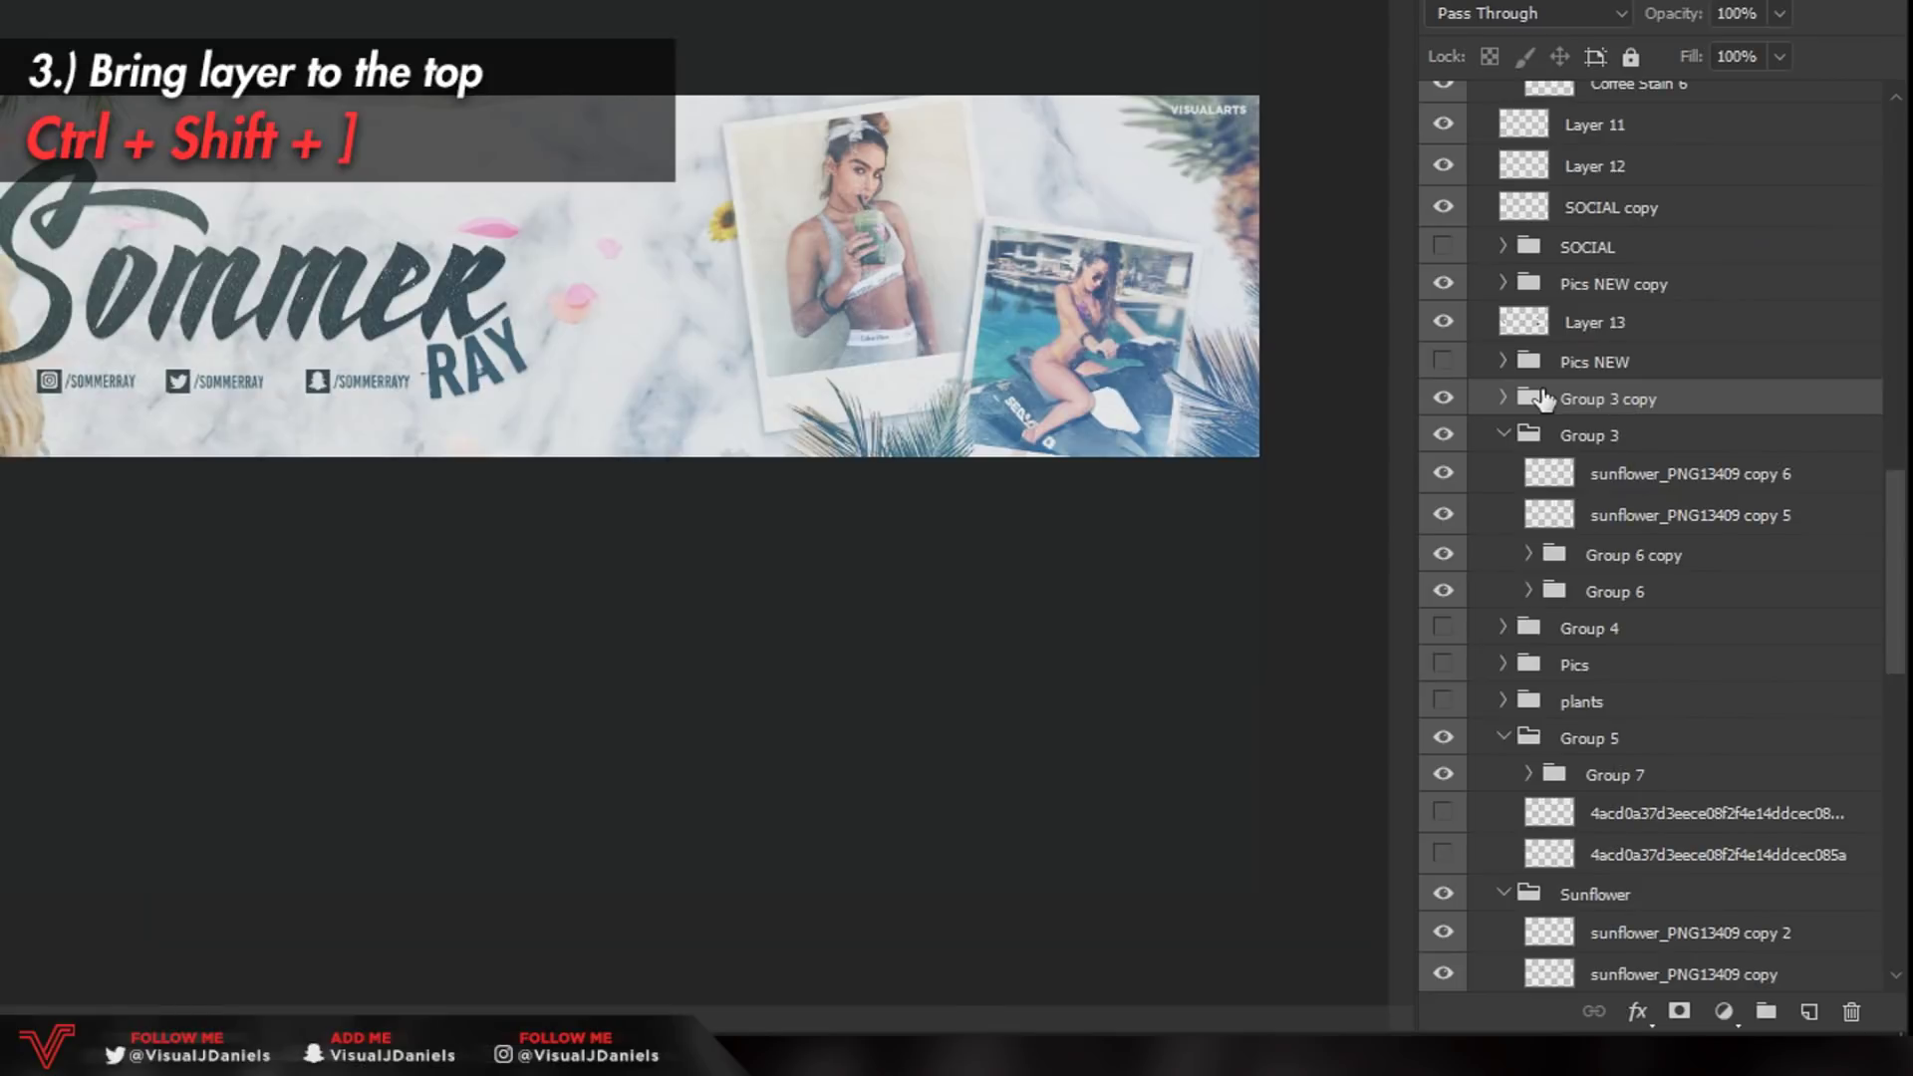
pyautogui.hotkey('ctrl', 'shift', ']')
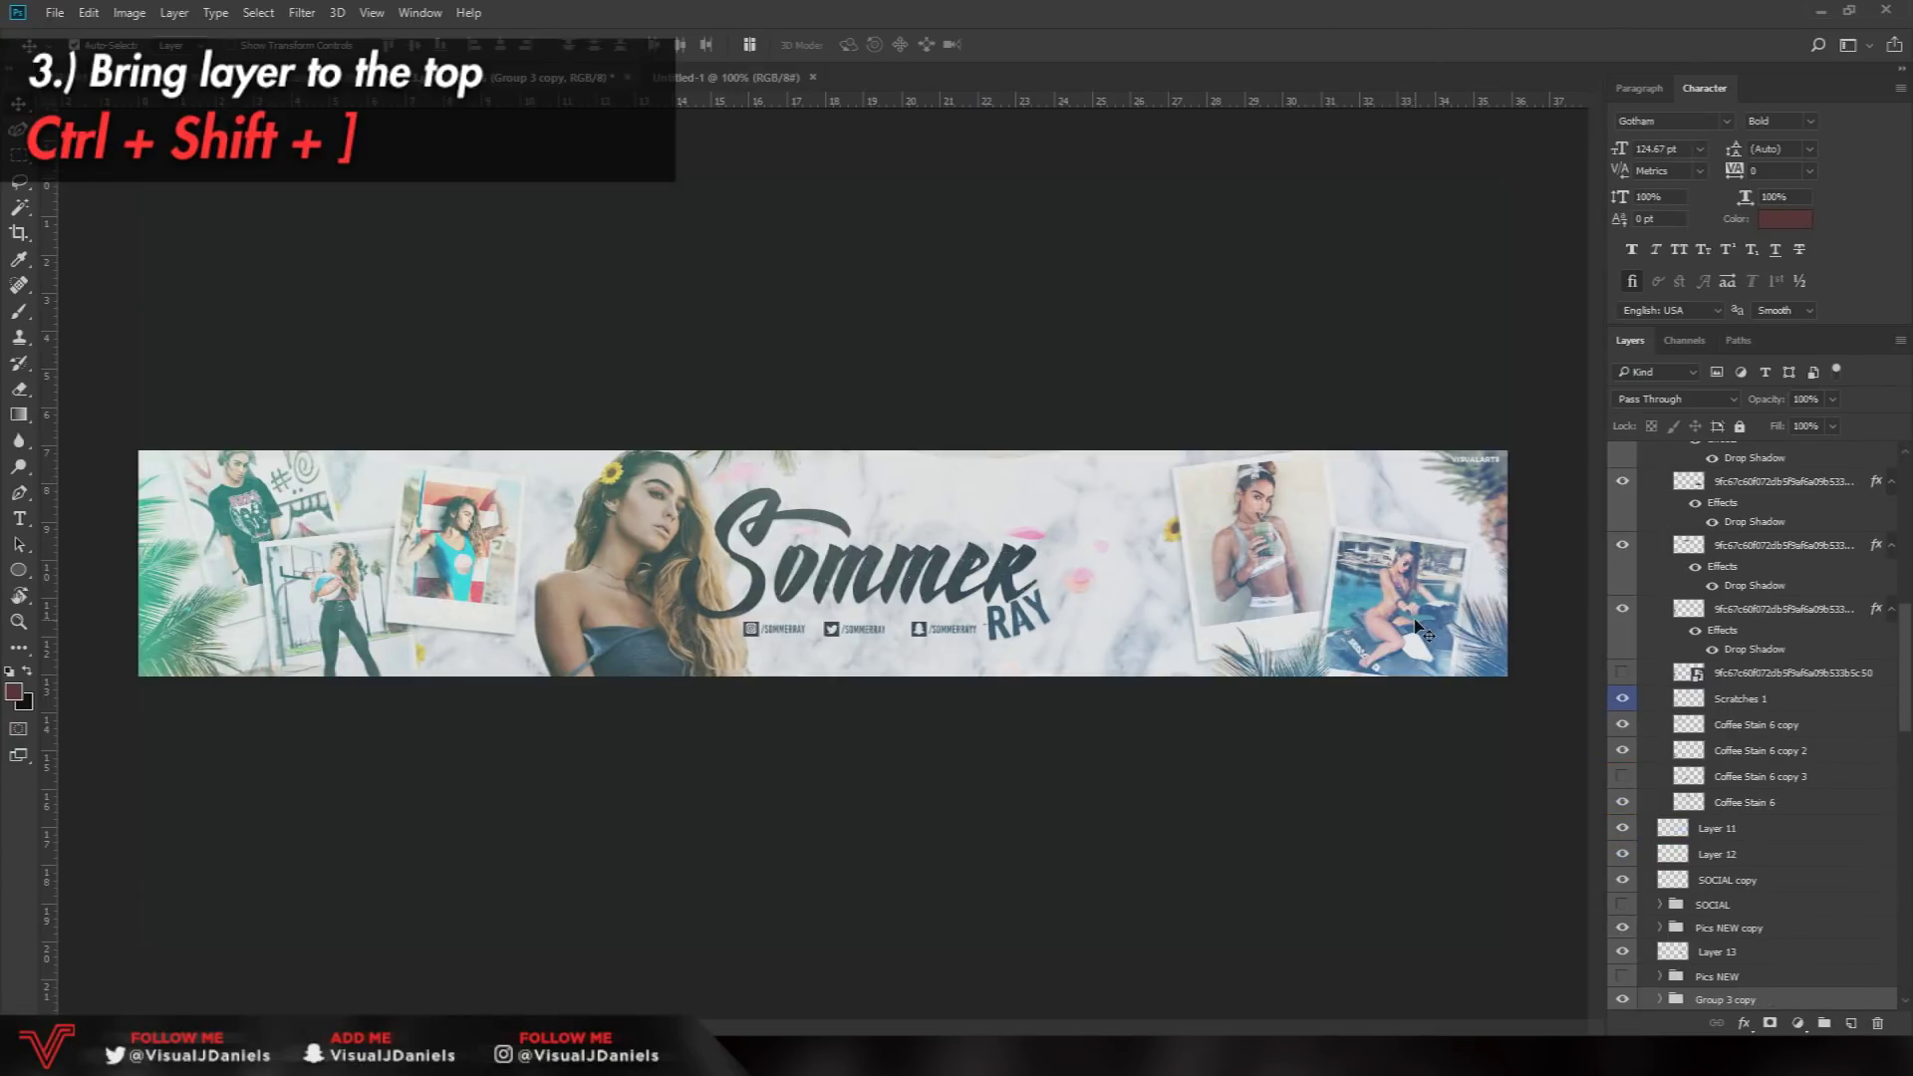
pyautogui.hotkey('ctrl', 'shift', ']')
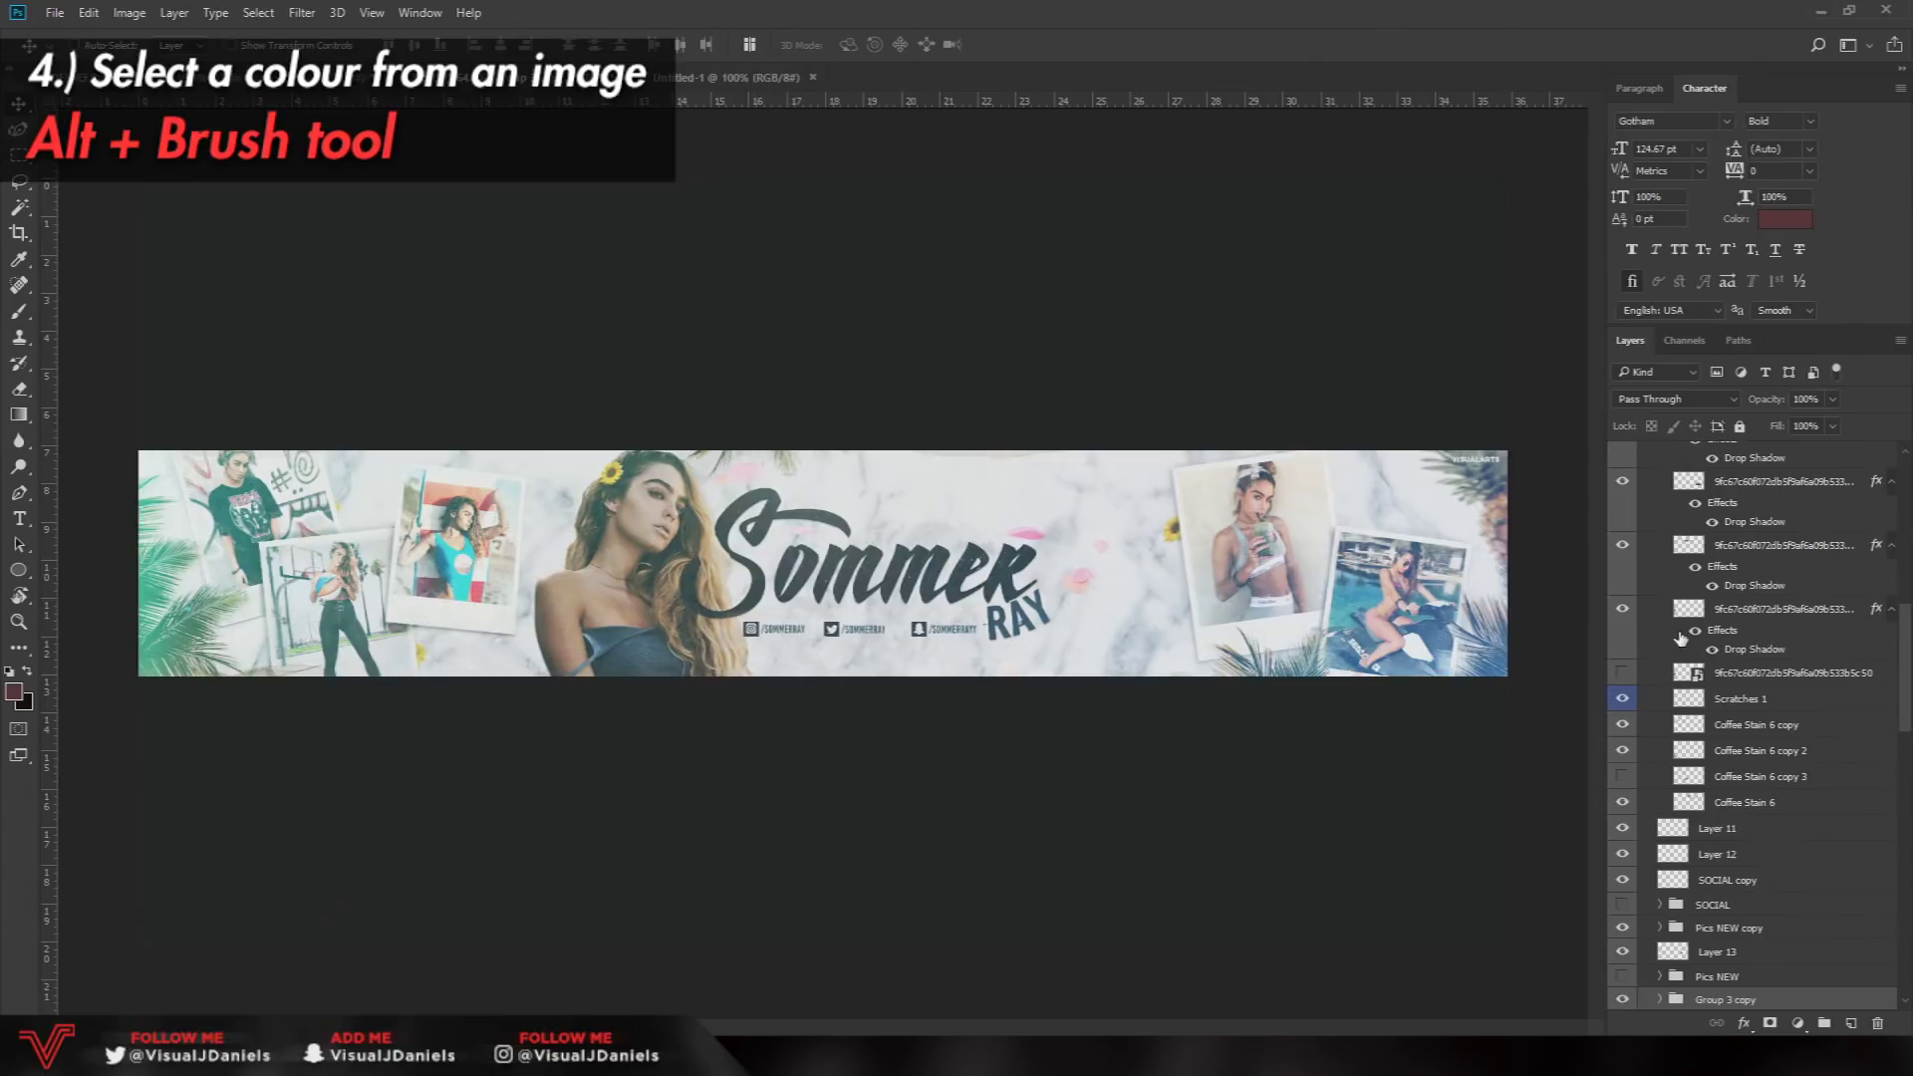
pyautogui.doubleClick(1813, 620)
pyautogui.click(626, 467)
pyautogui.moveTo(804, 196); pyautogui.dragTo(1205, 352)
pyautogui.click(1460, 422)
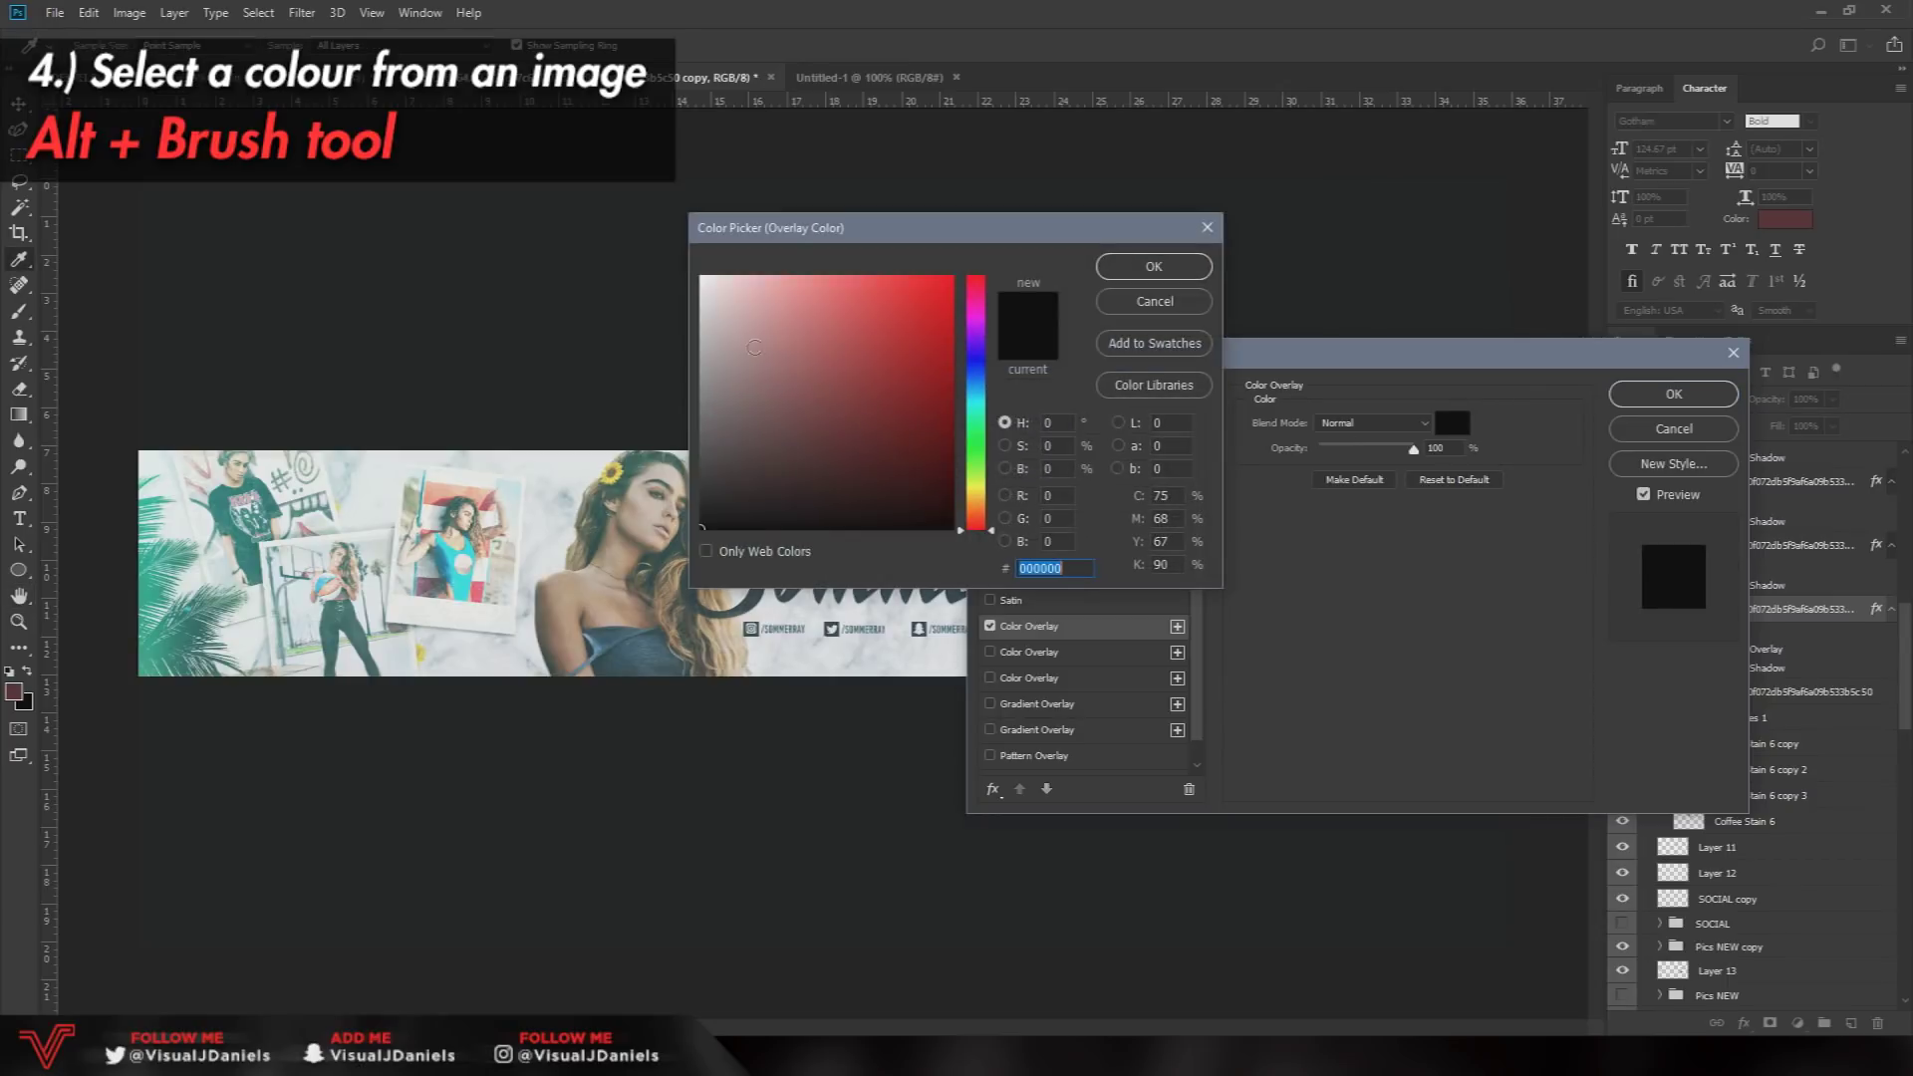
pyautogui.moveTo(802, 228); pyautogui.dragTo(1261, 463)
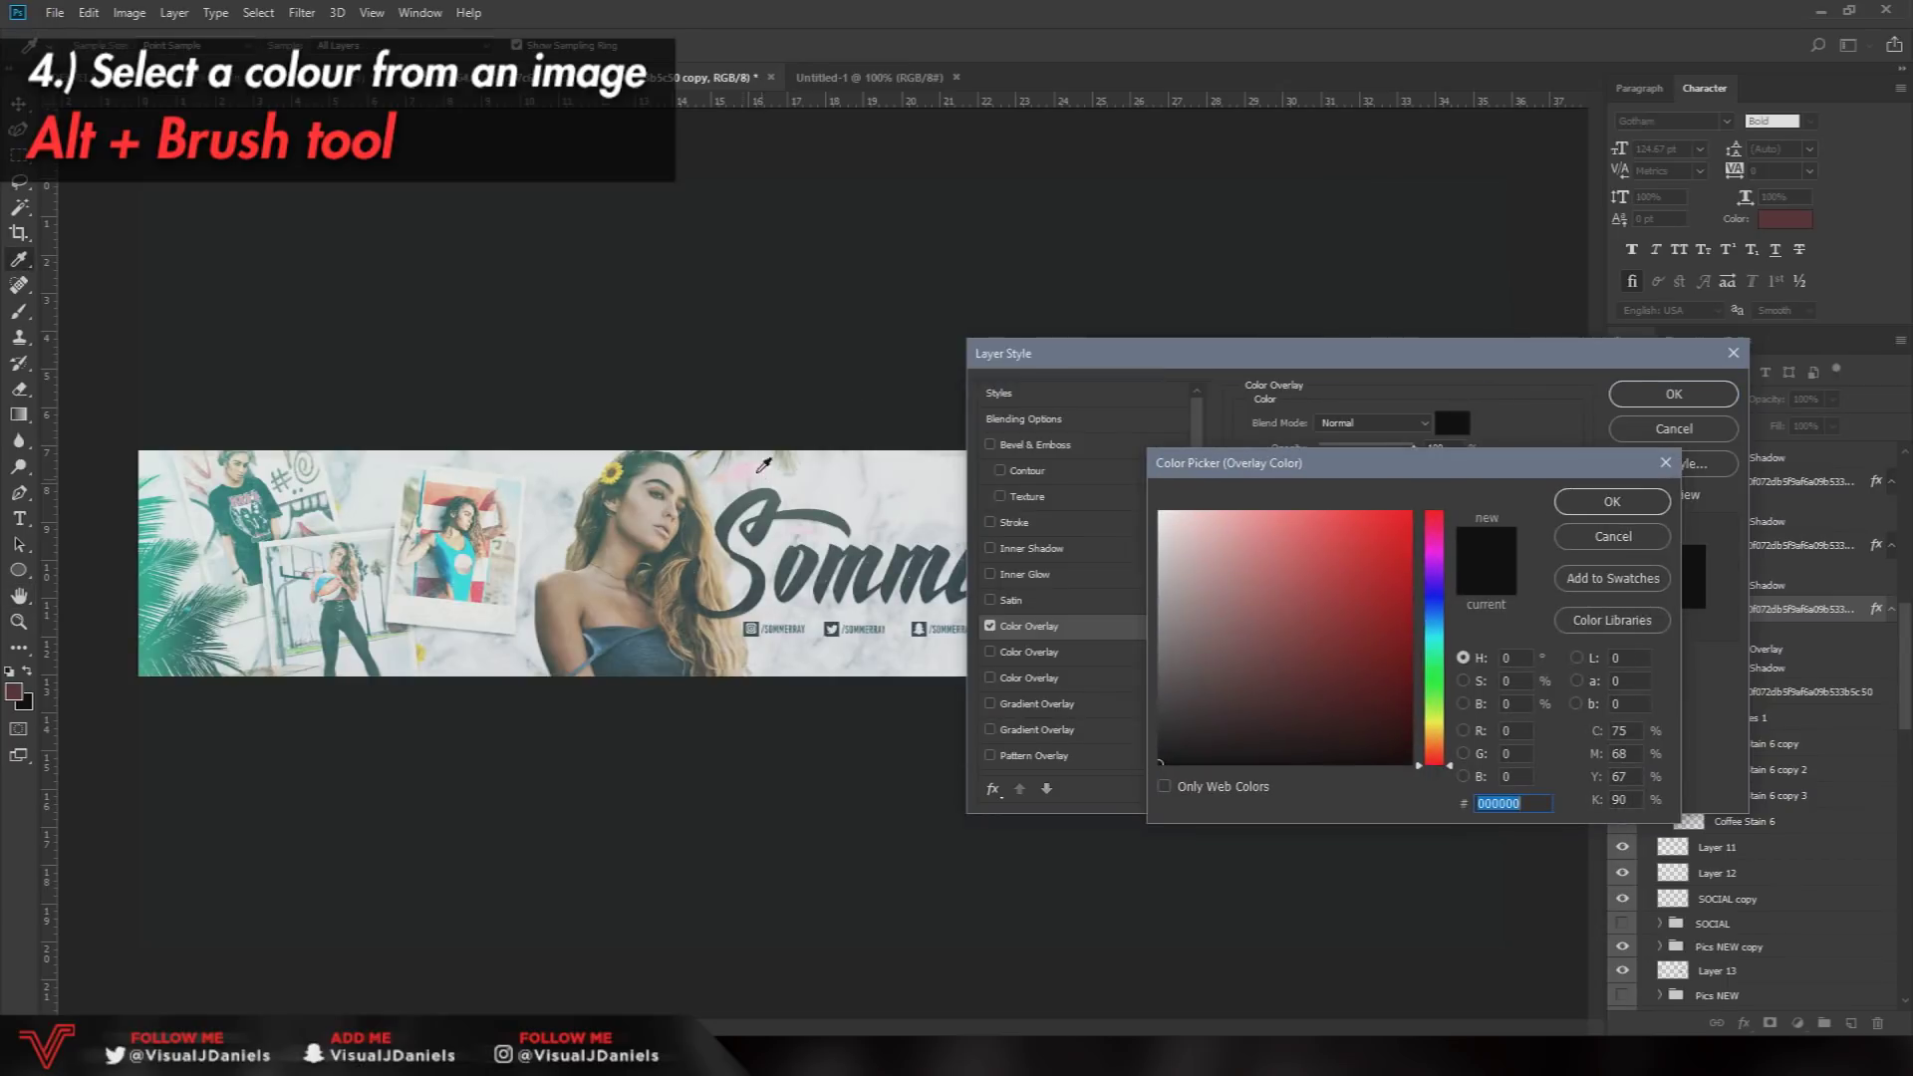
pyautogui.click(1640, 539)
pyautogui.click(1697, 425)
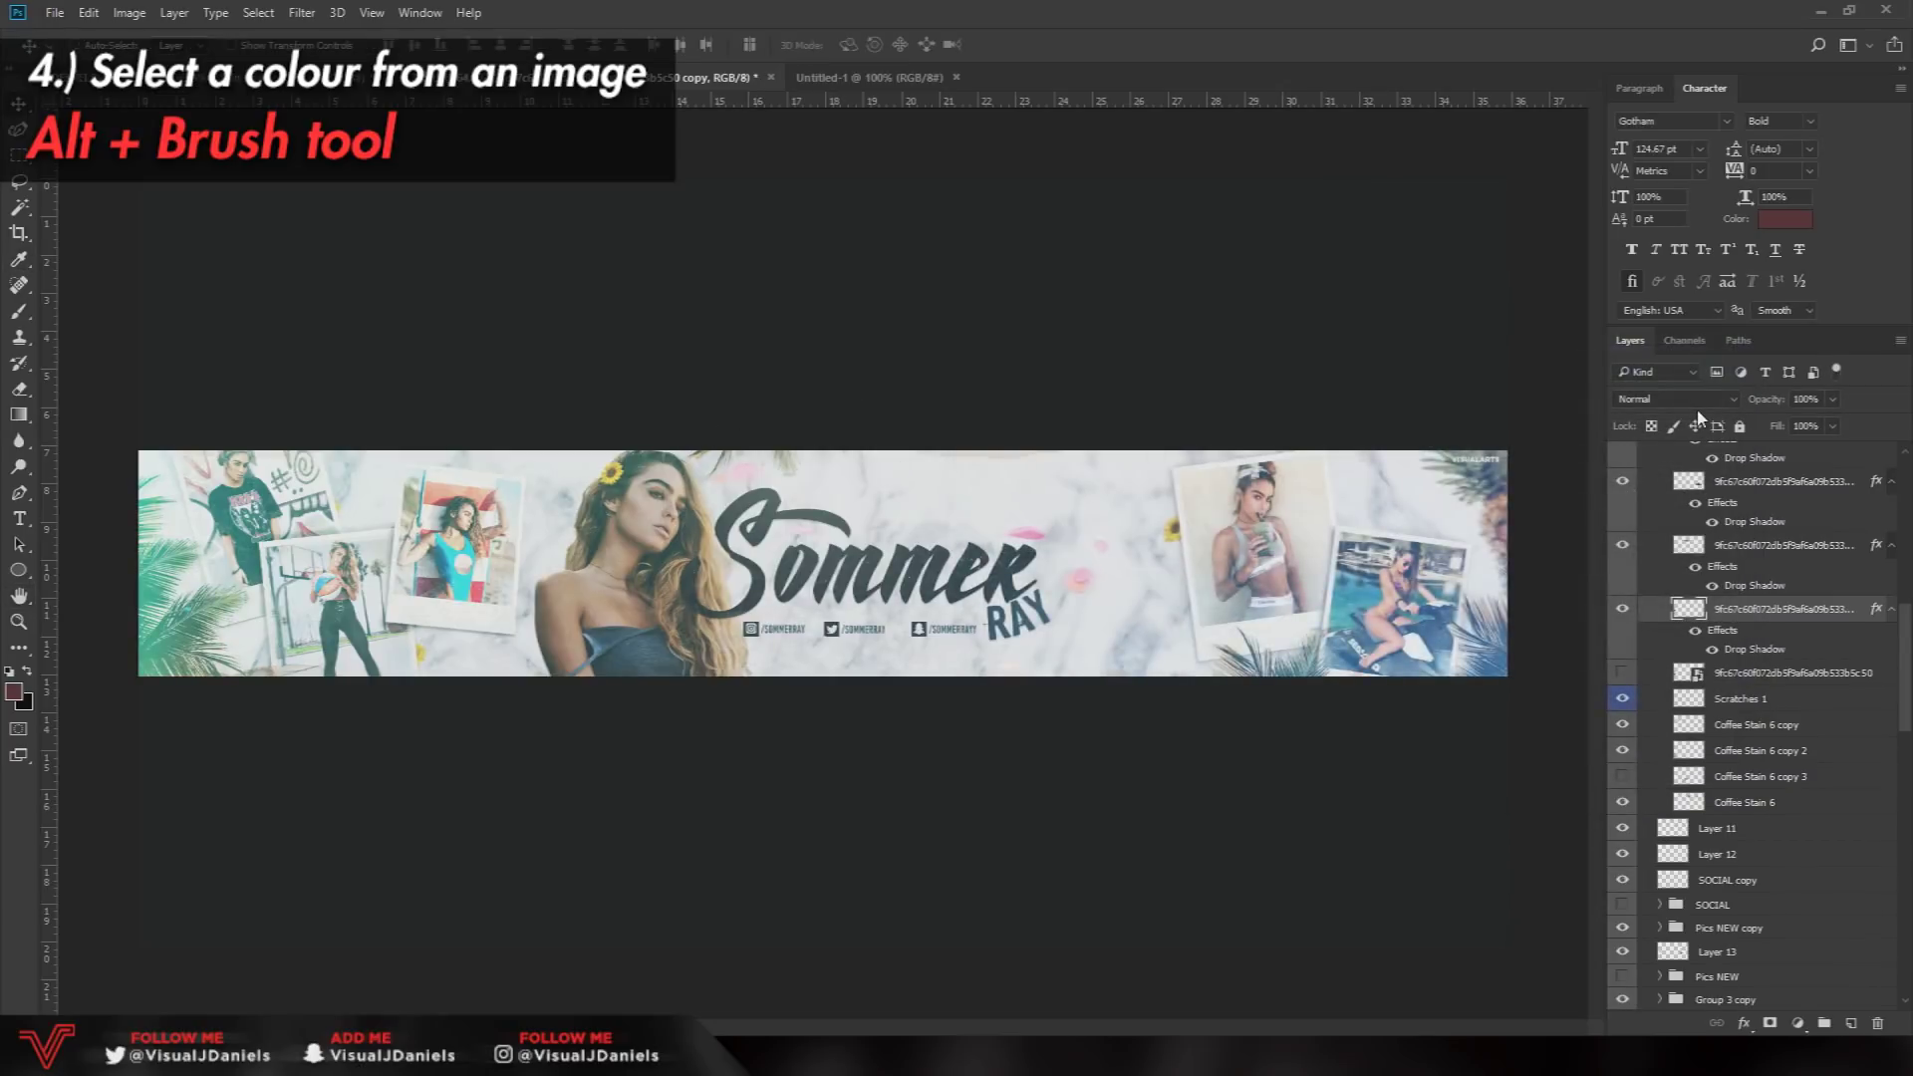
# - Choose a soft round brush and sample the yellow of the sunflower in the woman's hair as the foreground colour
pyautogui.click(19, 311)
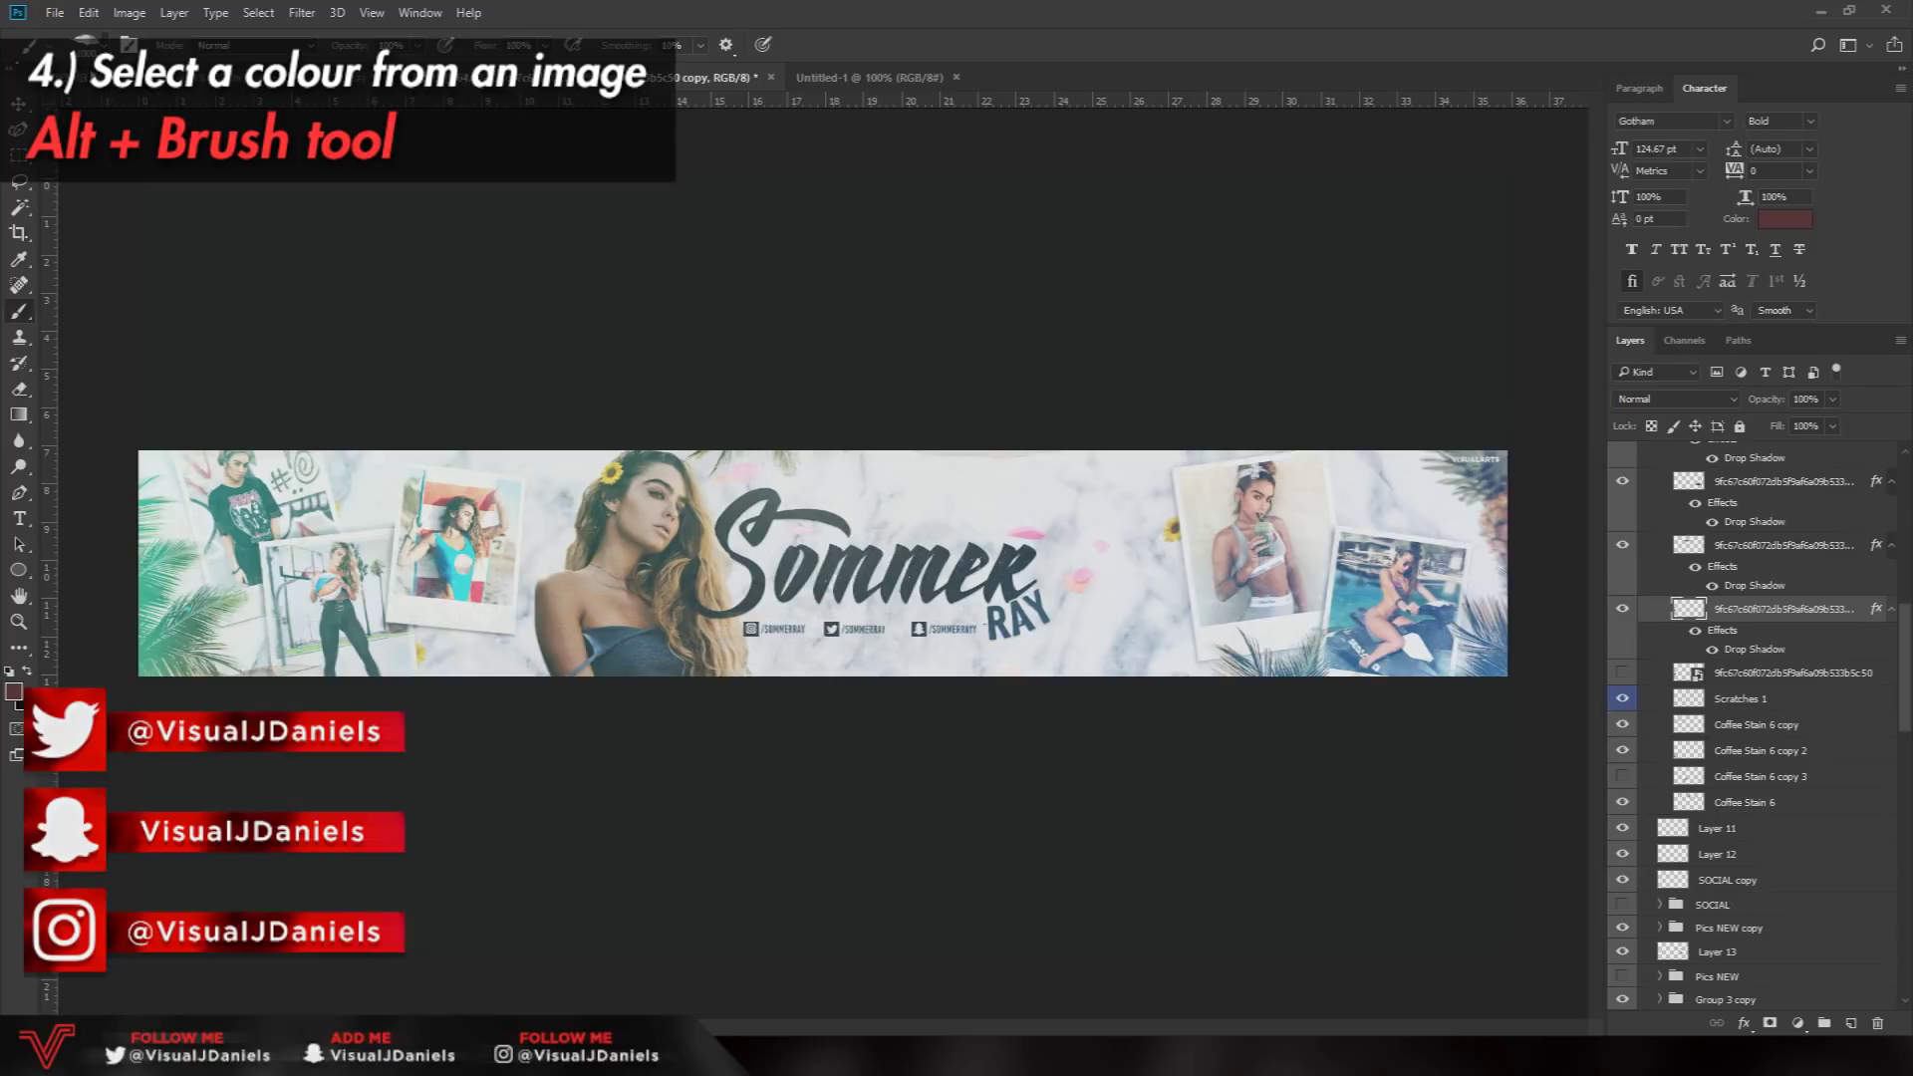
pyautogui.click(86, 45)
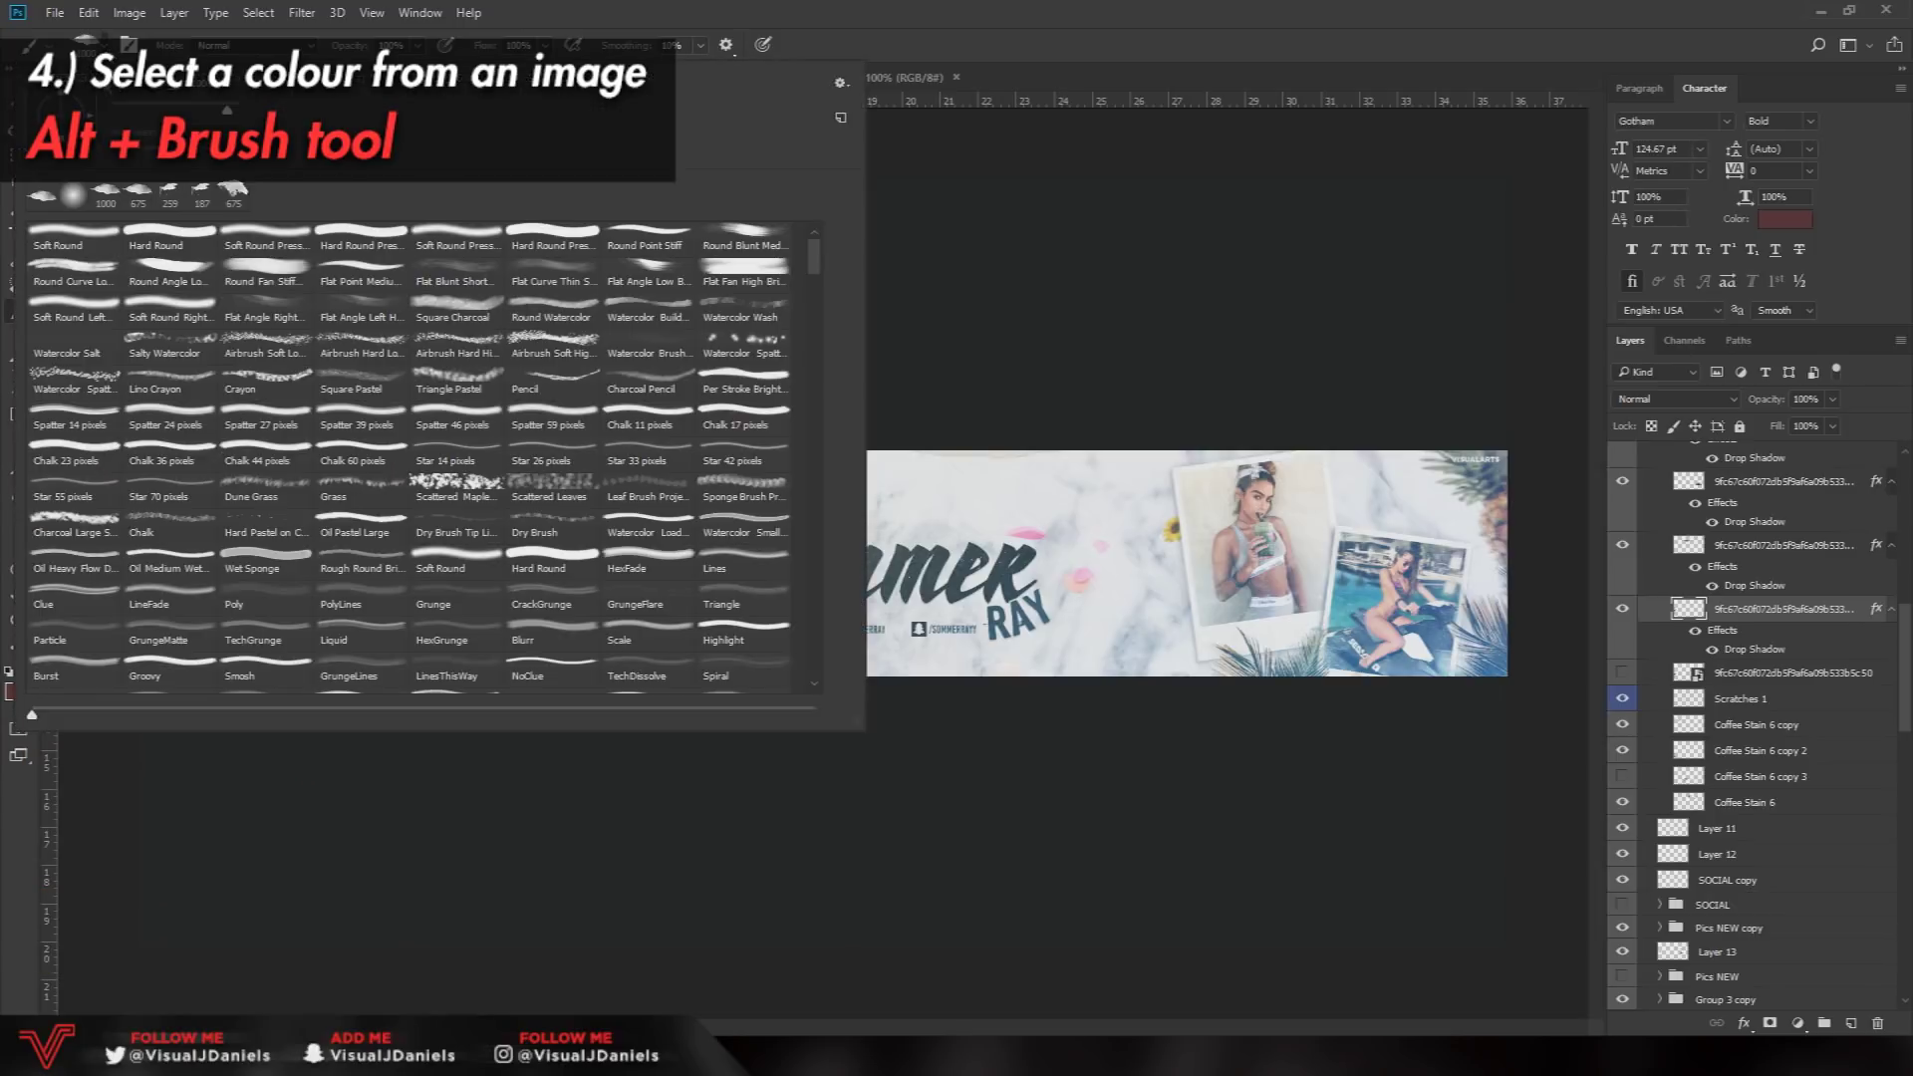
pyautogui.doubleClick(65, 204)
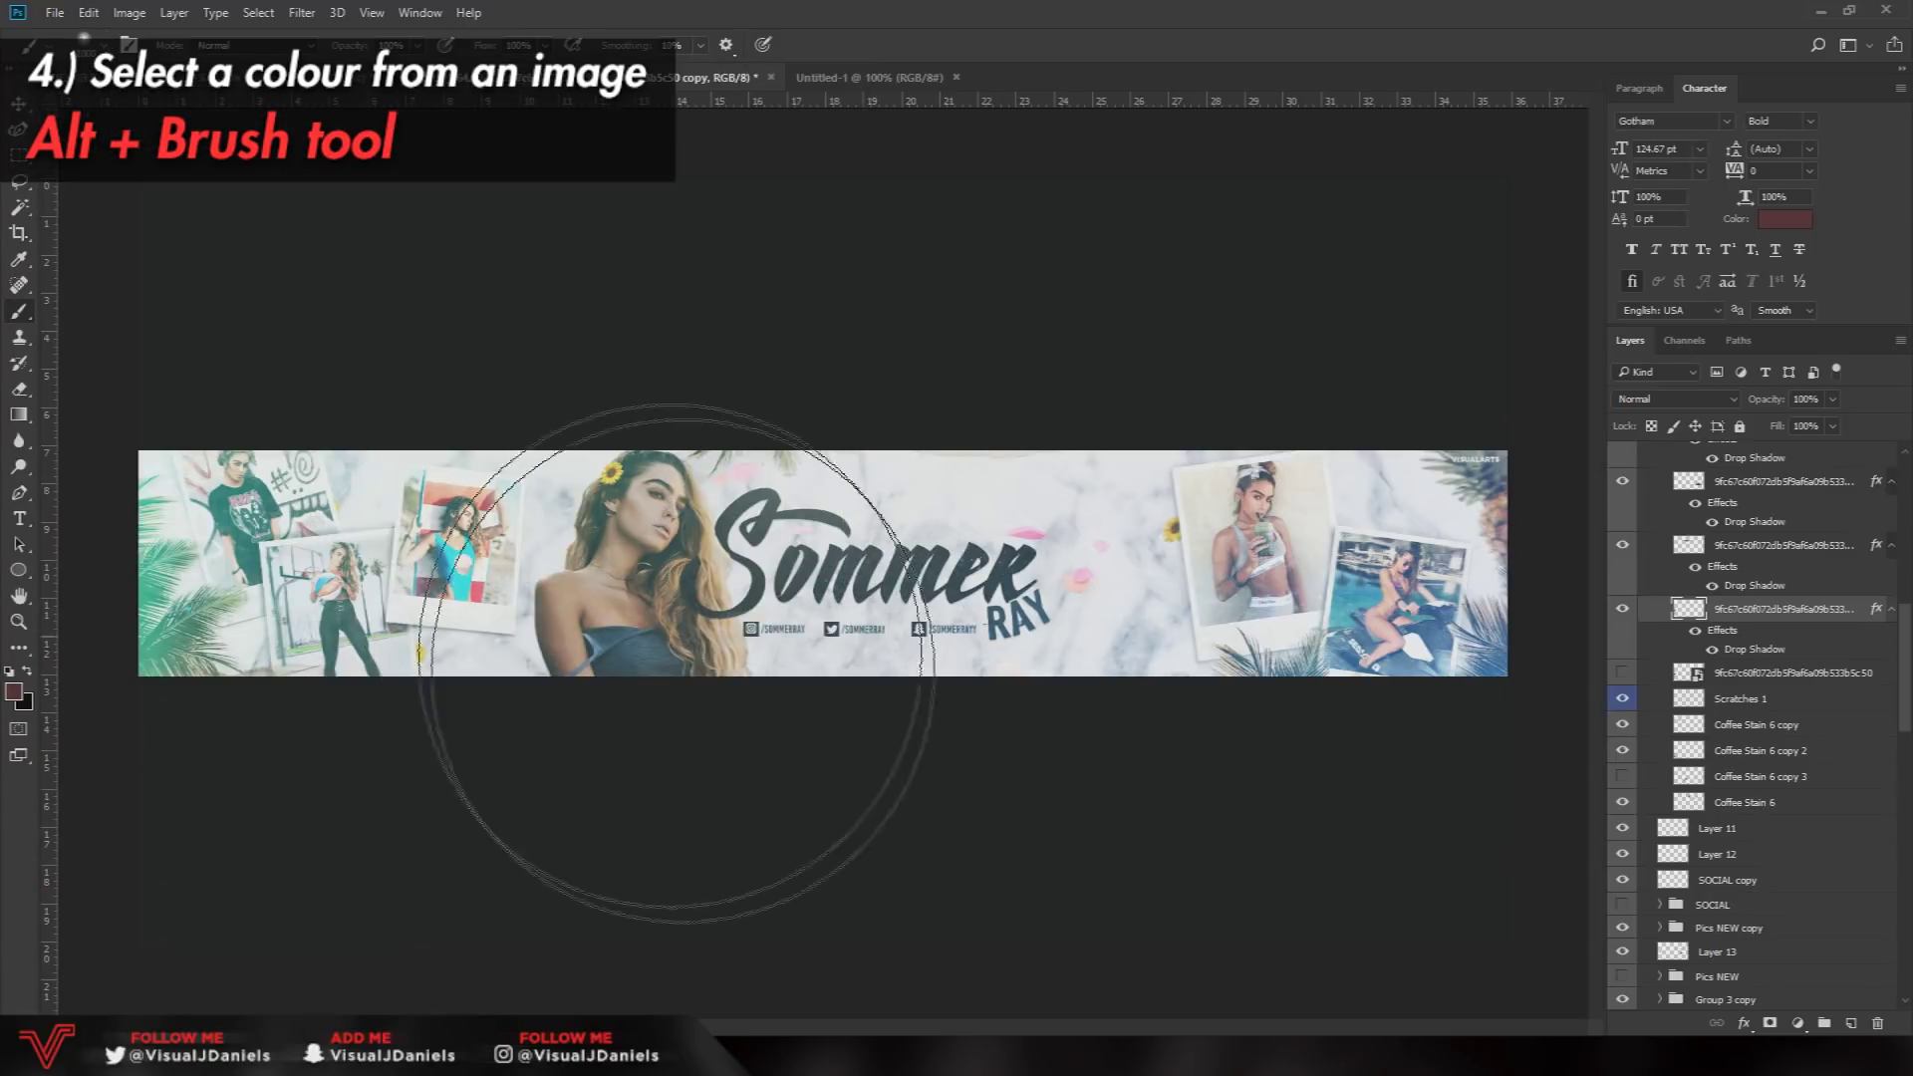
pyautogui.press('alt')
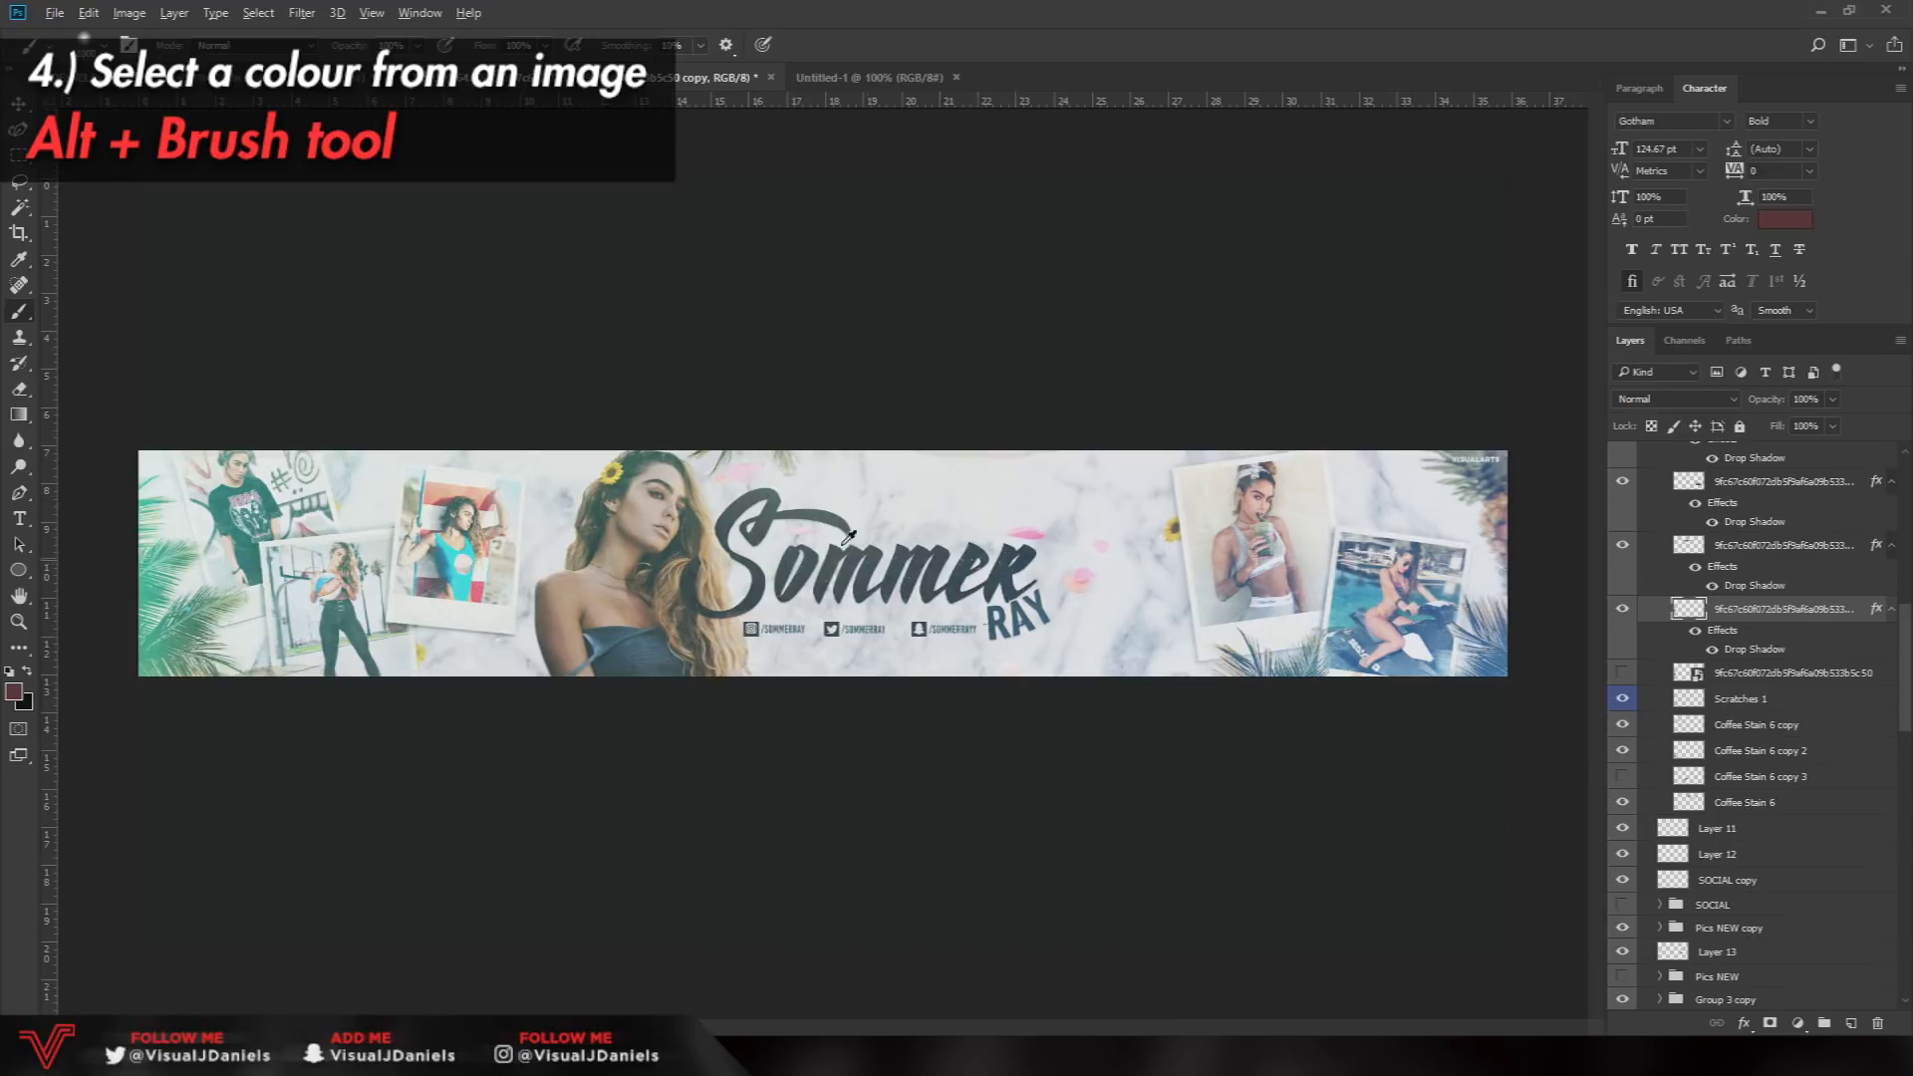
pyautogui.keyDown('alt'); pyautogui.click(618, 464); pyautogui.keyUp('alt')
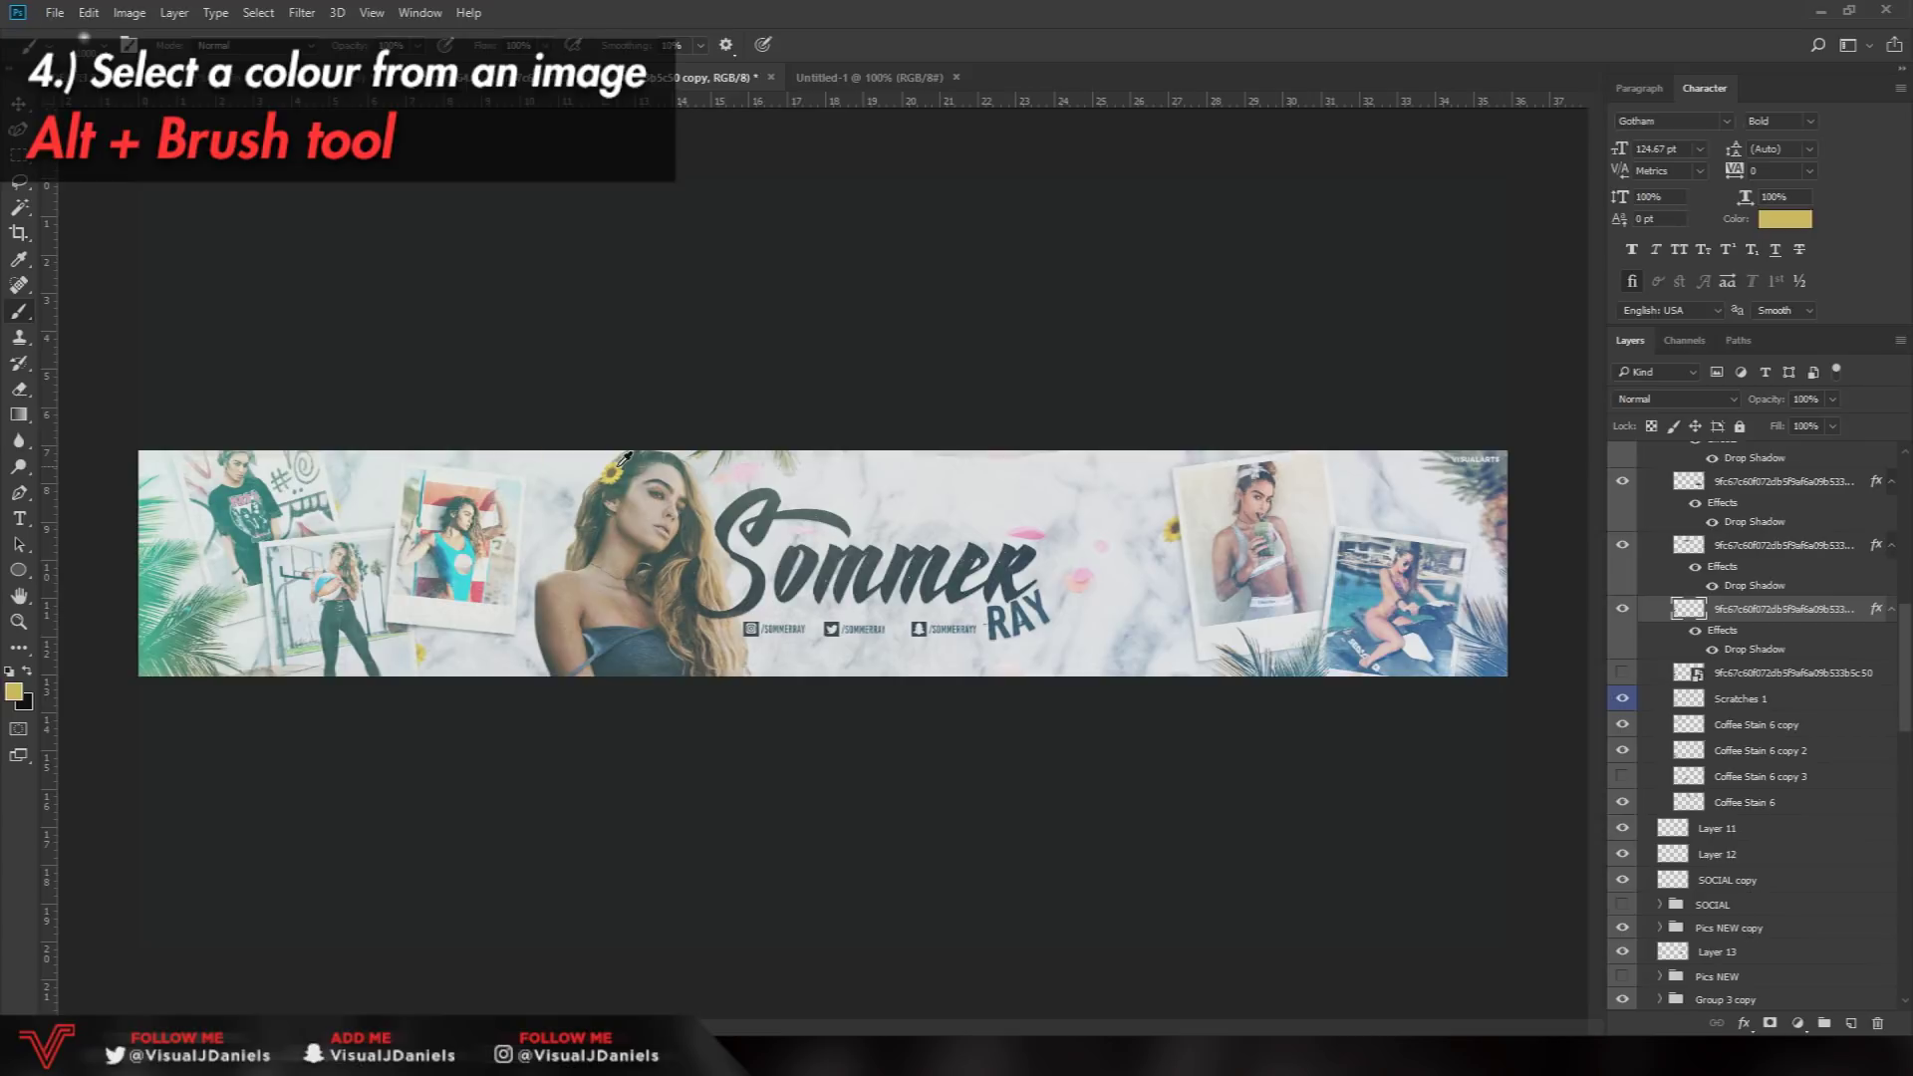
pyautogui.click(14, 690)
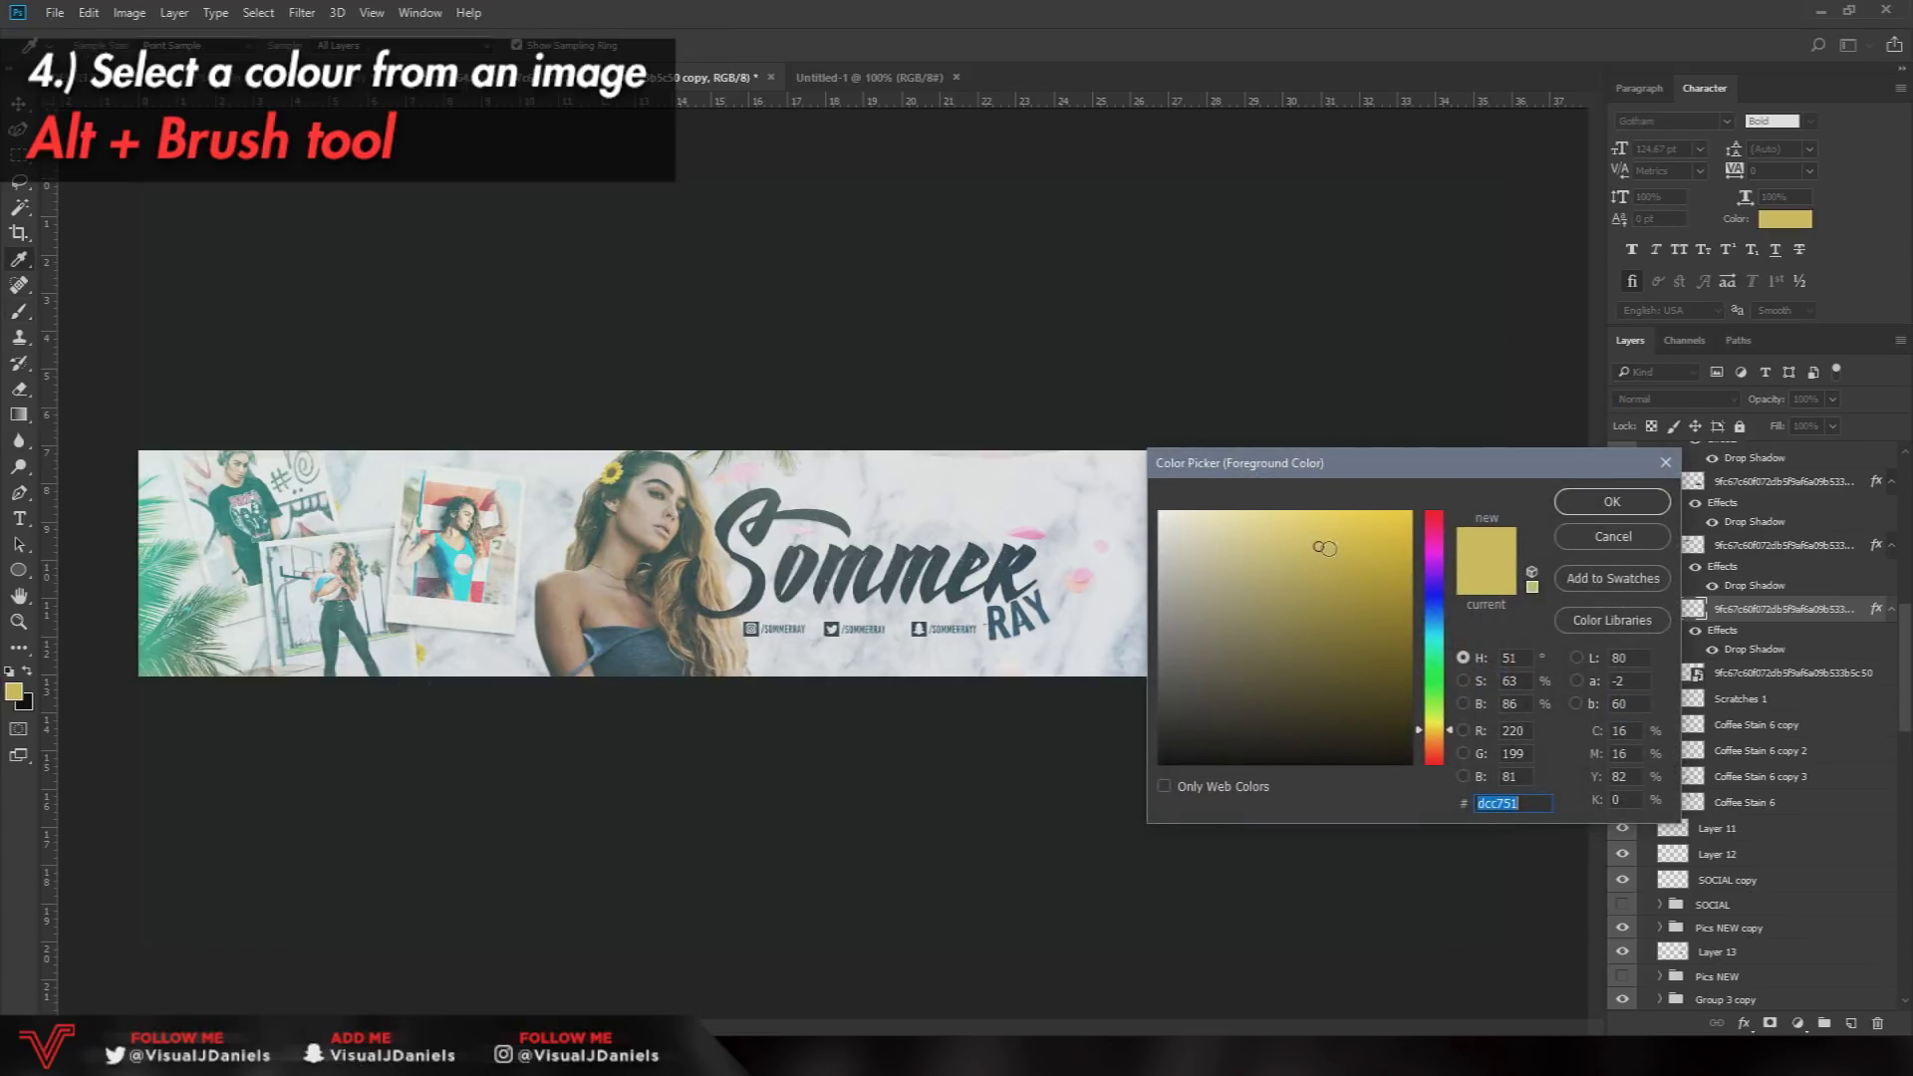
pyautogui.click(1612, 506)
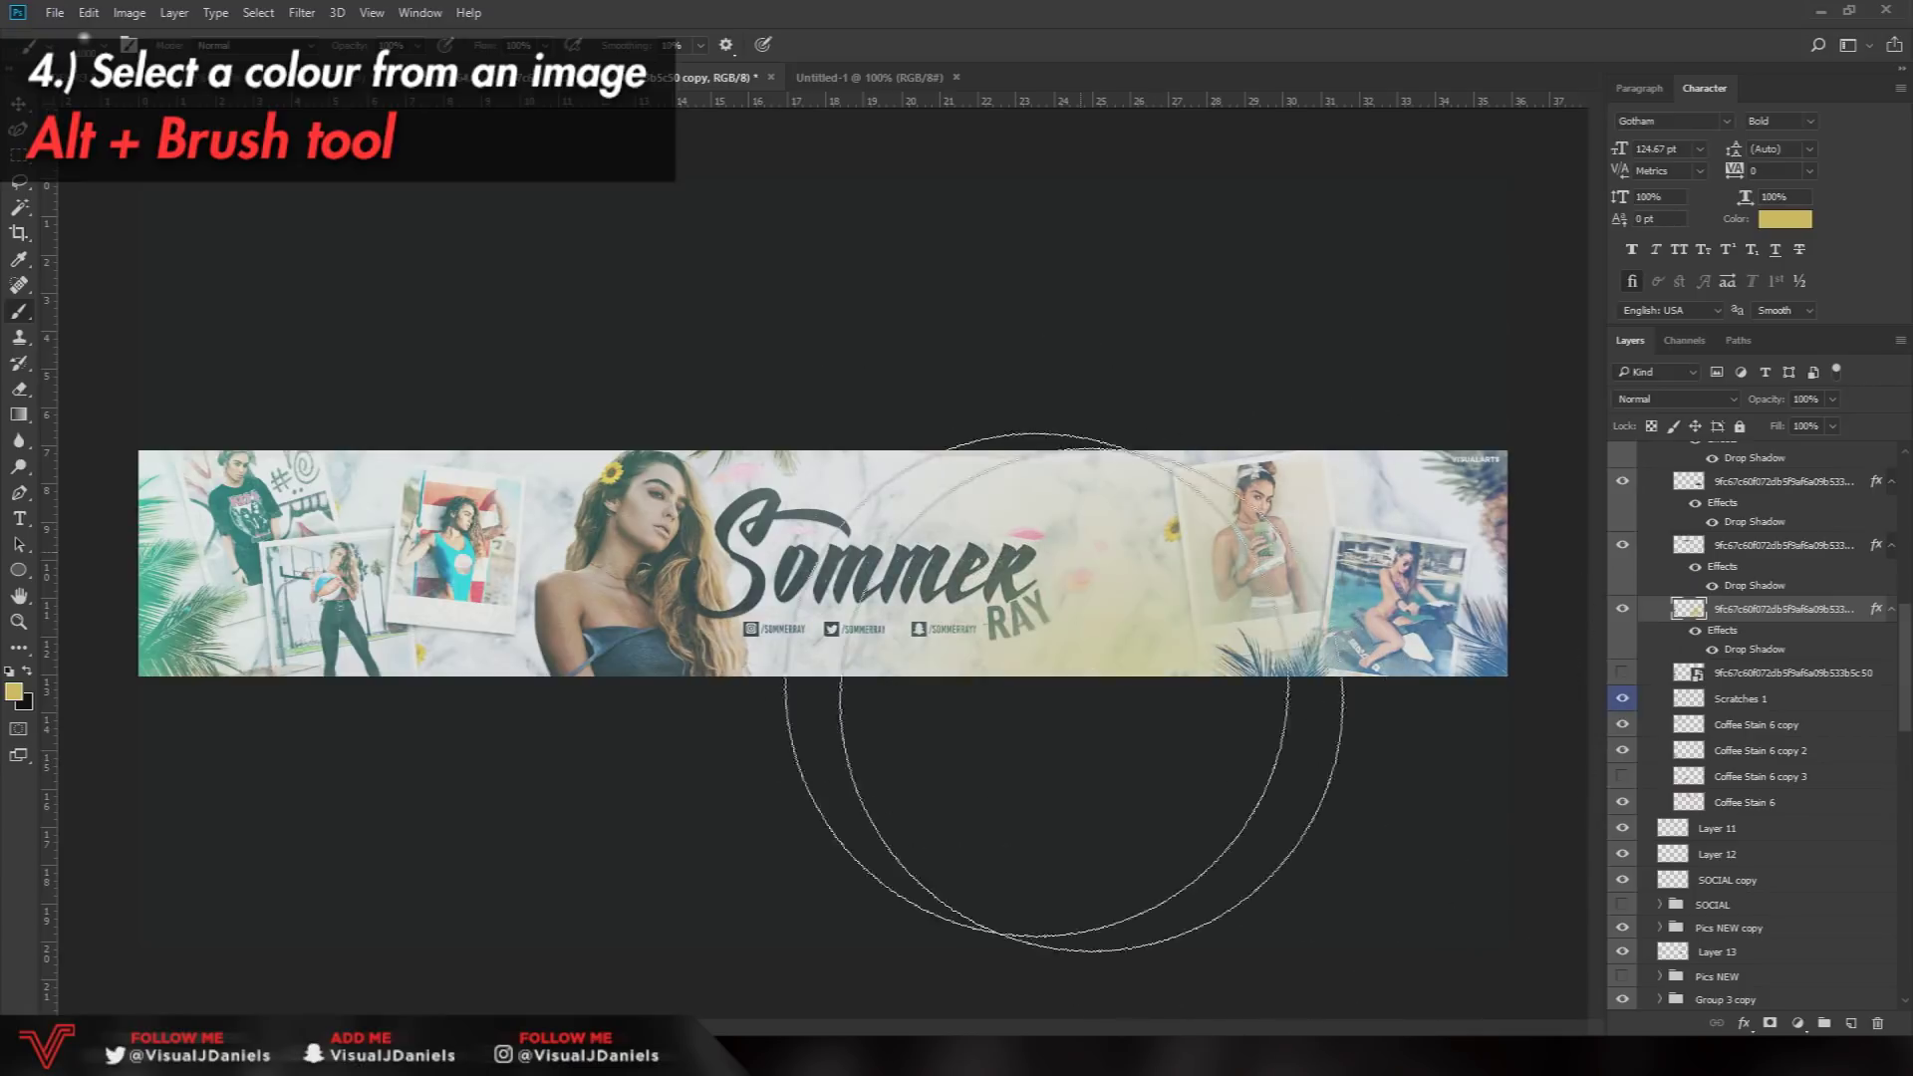
# - Undo the yellow brush stroke on the banner and check the sampled foreground colour in the Color Picker
pyautogui.hotkey('ctrl', 'z')
pyautogui.press('v')
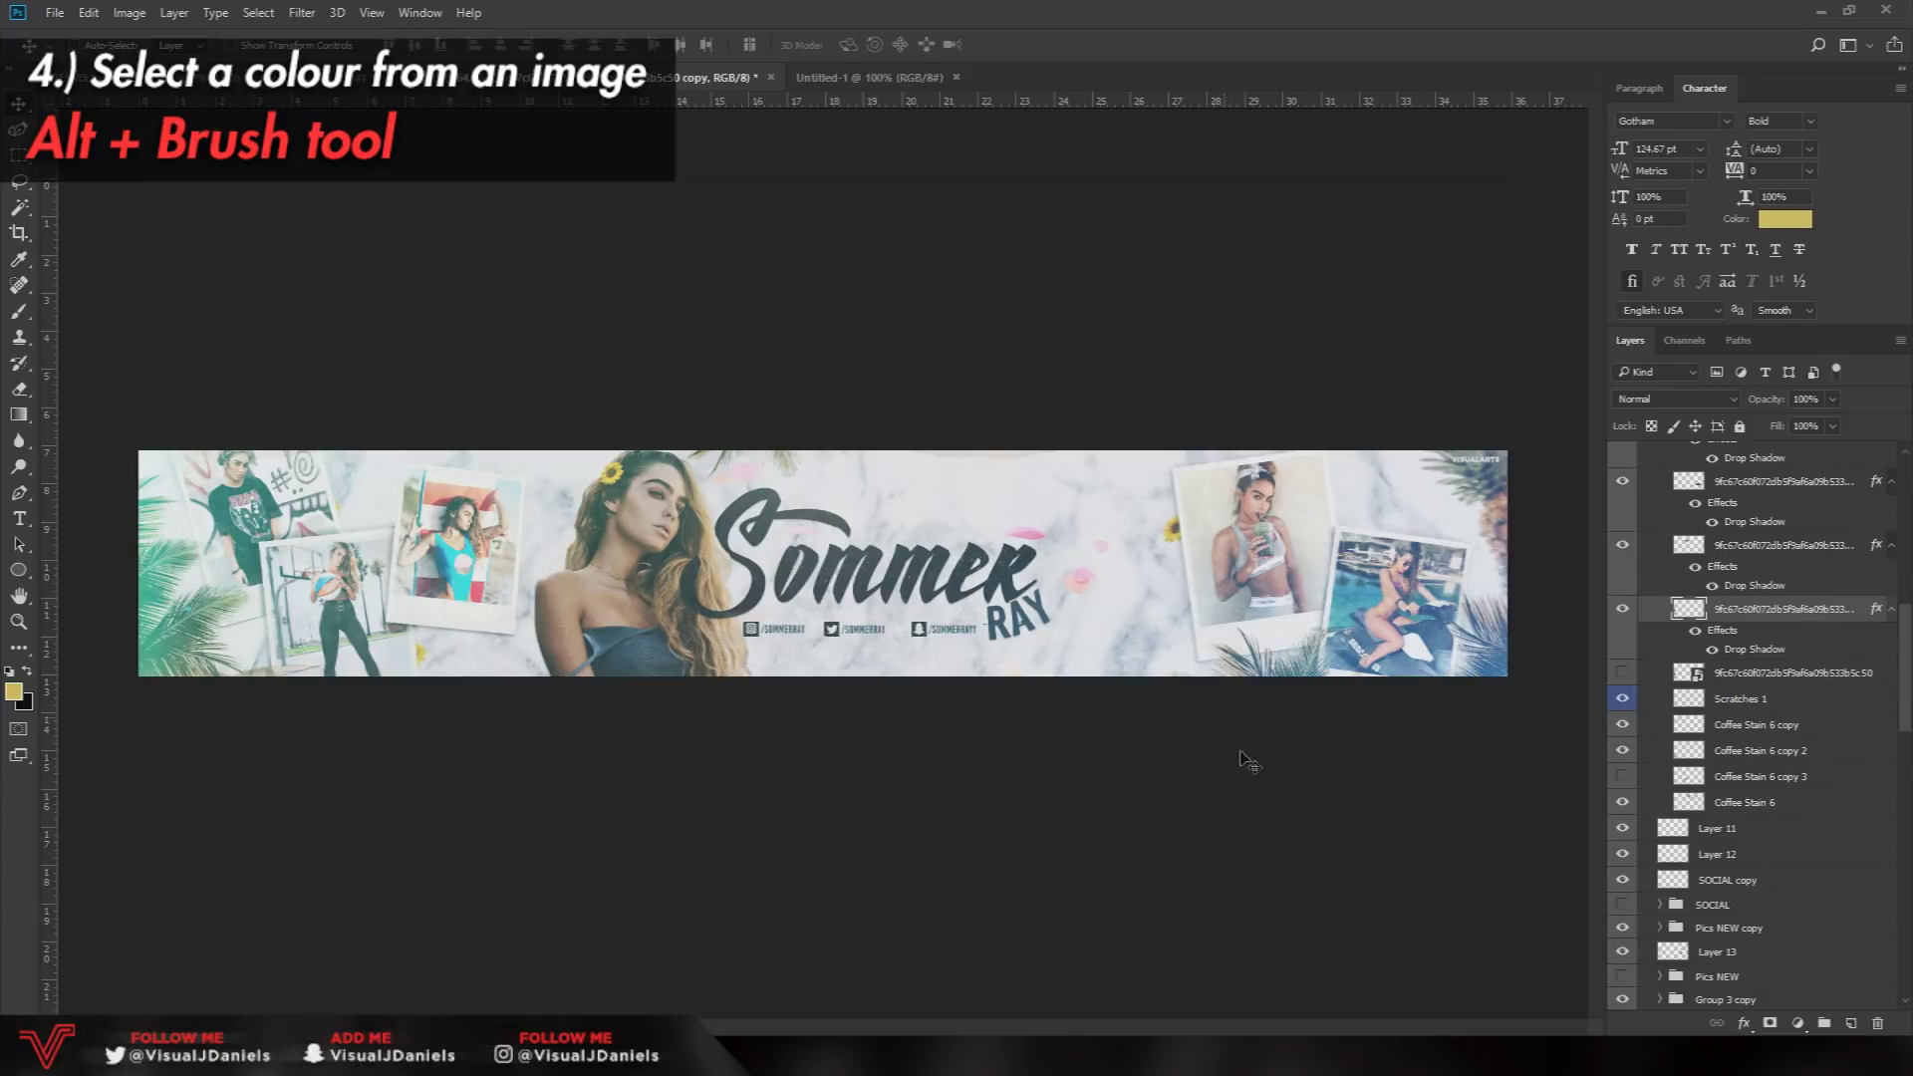
pyautogui.click(14, 690)
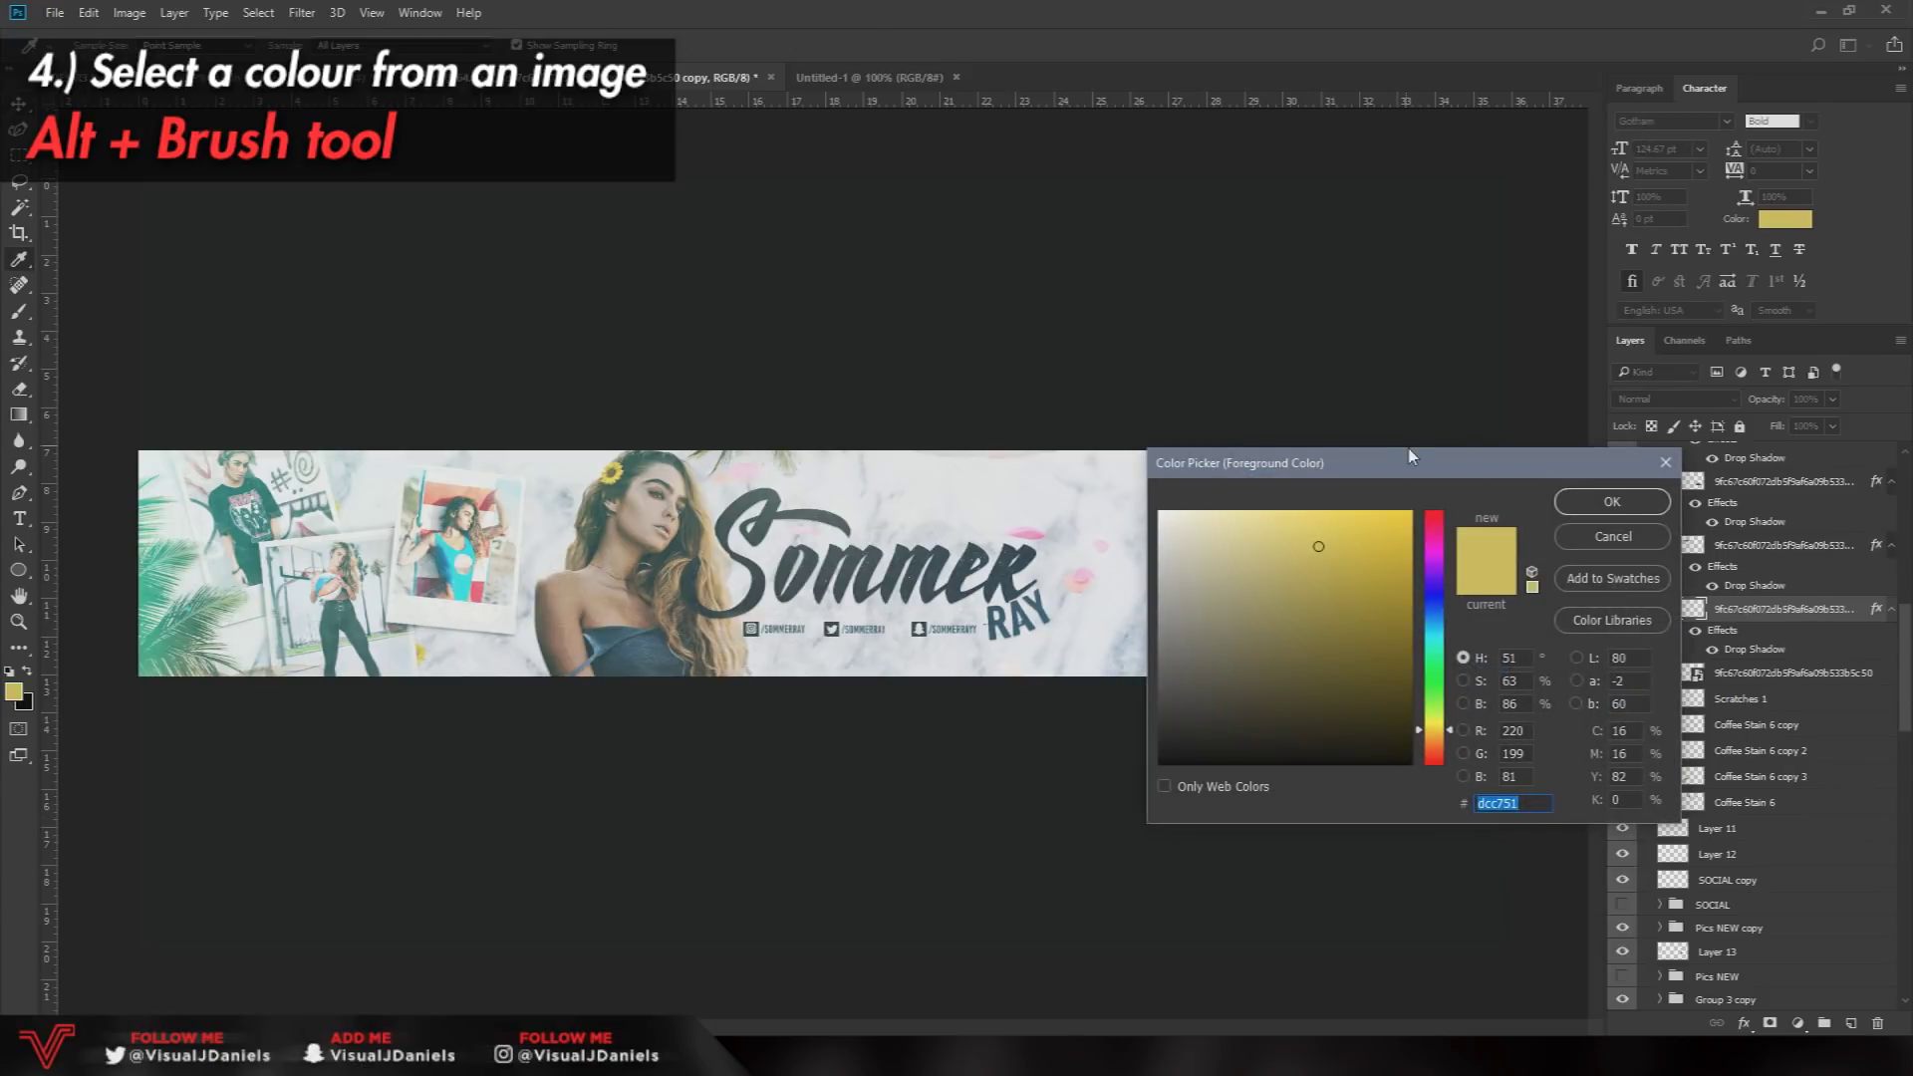
pyautogui.moveTo(1403, 475); pyautogui.dragTo(810, 503)
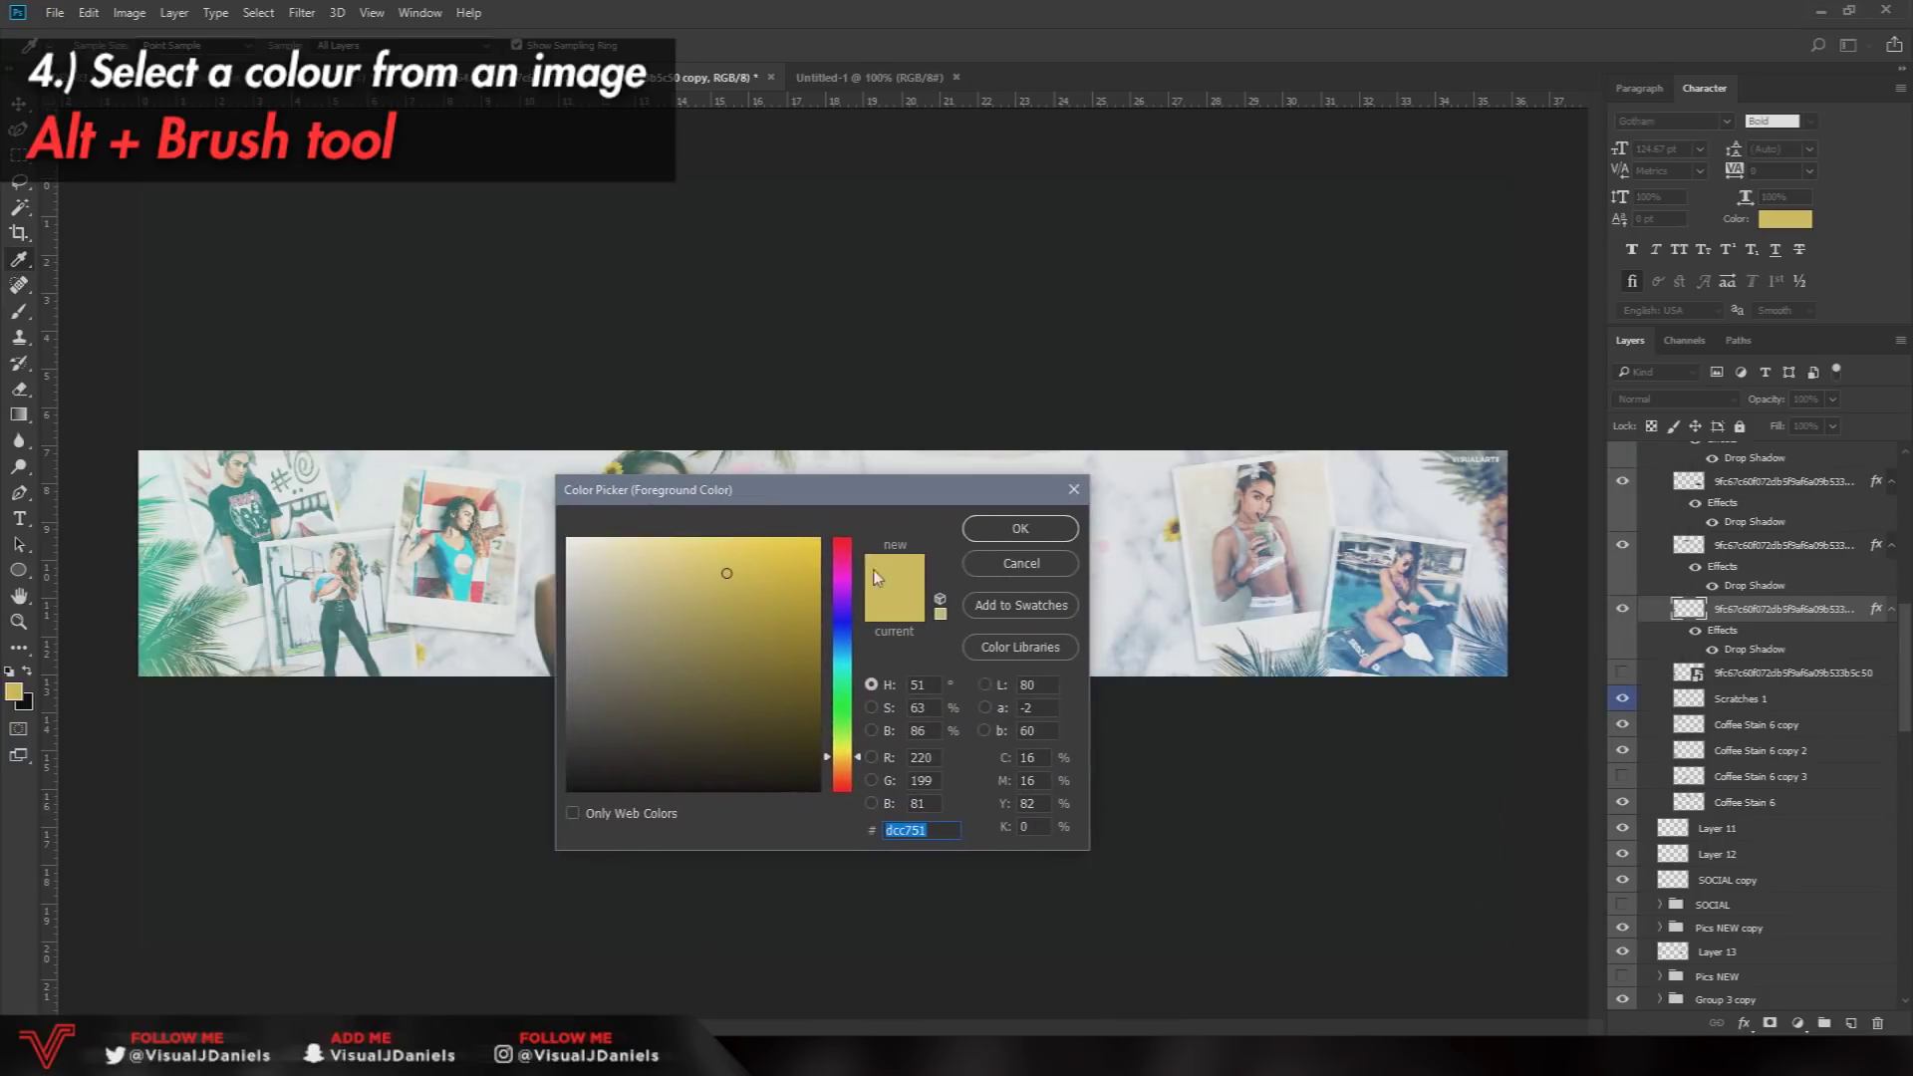
pyautogui.click(1025, 540)
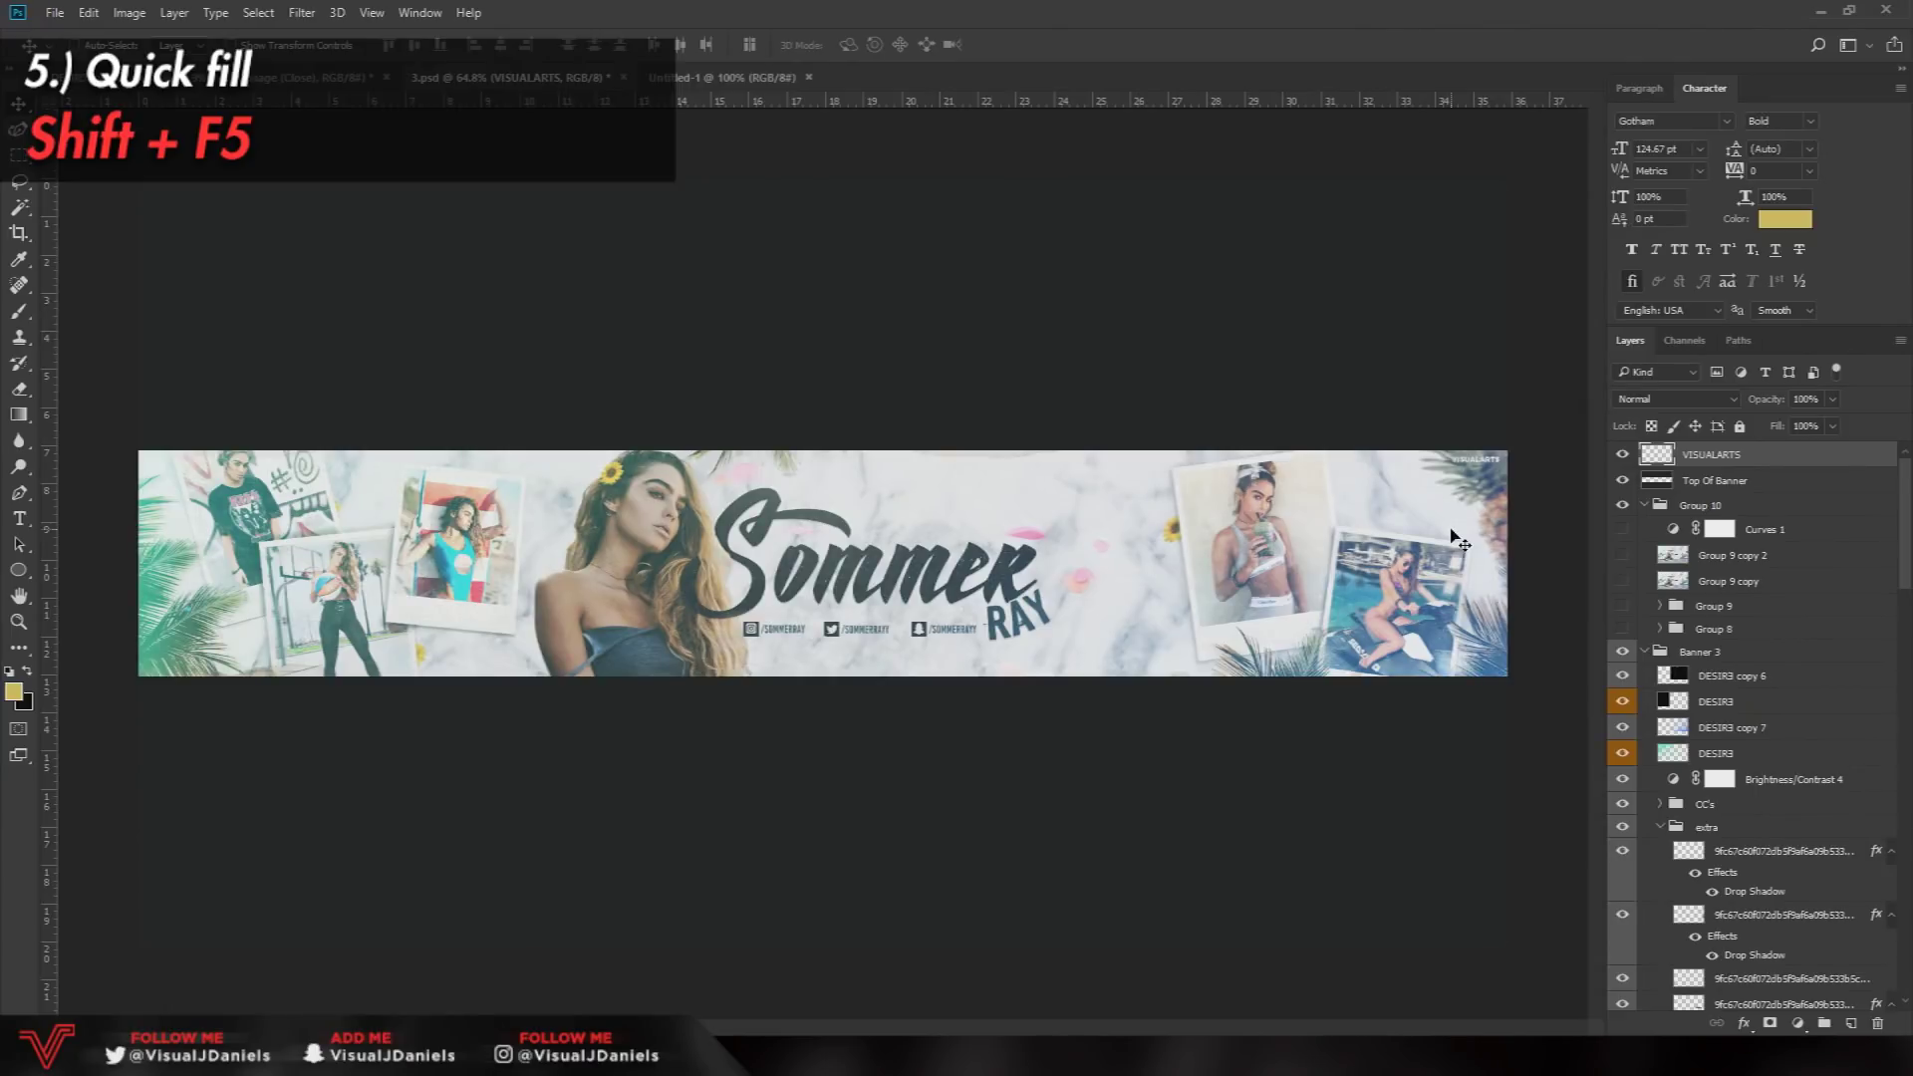
# - Add a new layer above the VISUALARTS layer
pyautogui.click(1851, 1023)
pyautogui.click(19, 158)
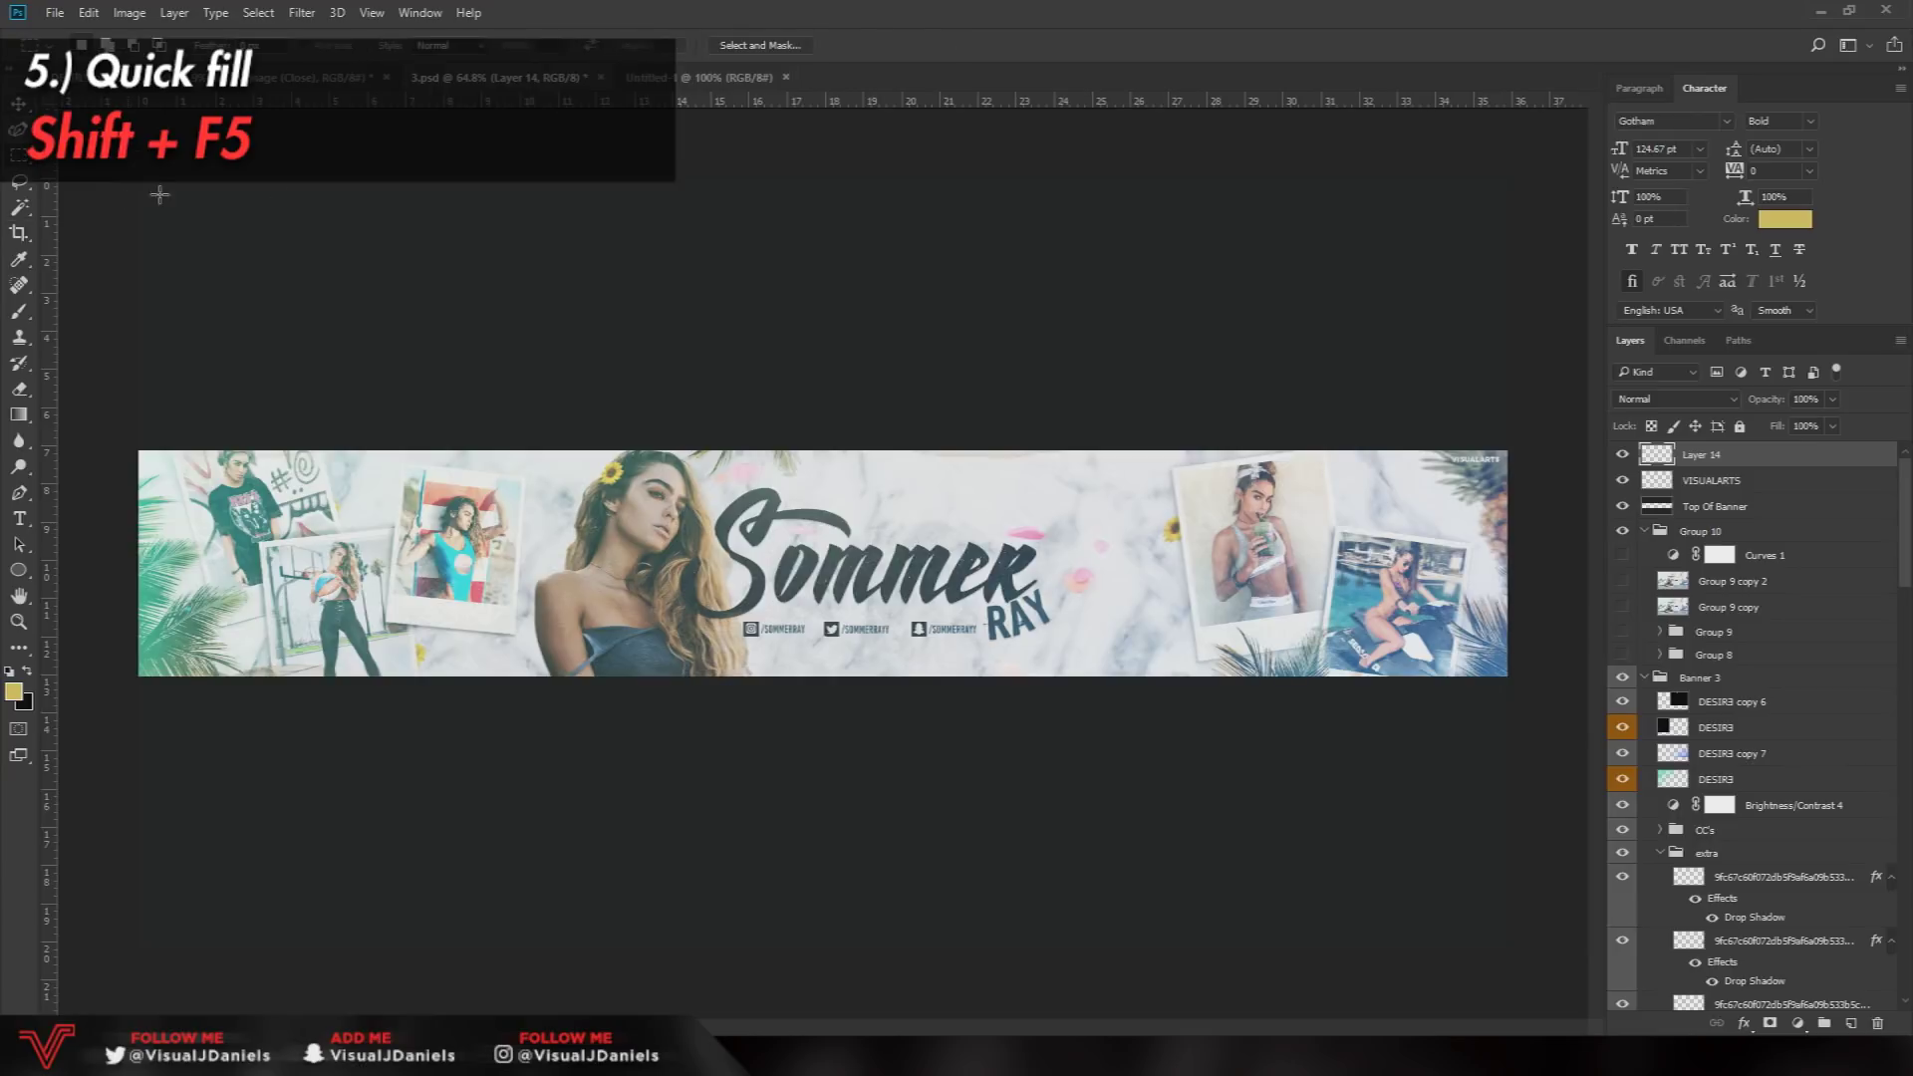
pyautogui.moveTo(139, 179); pyautogui.dragTo(1508, 947)
pyautogui.rightClick(901, 586)
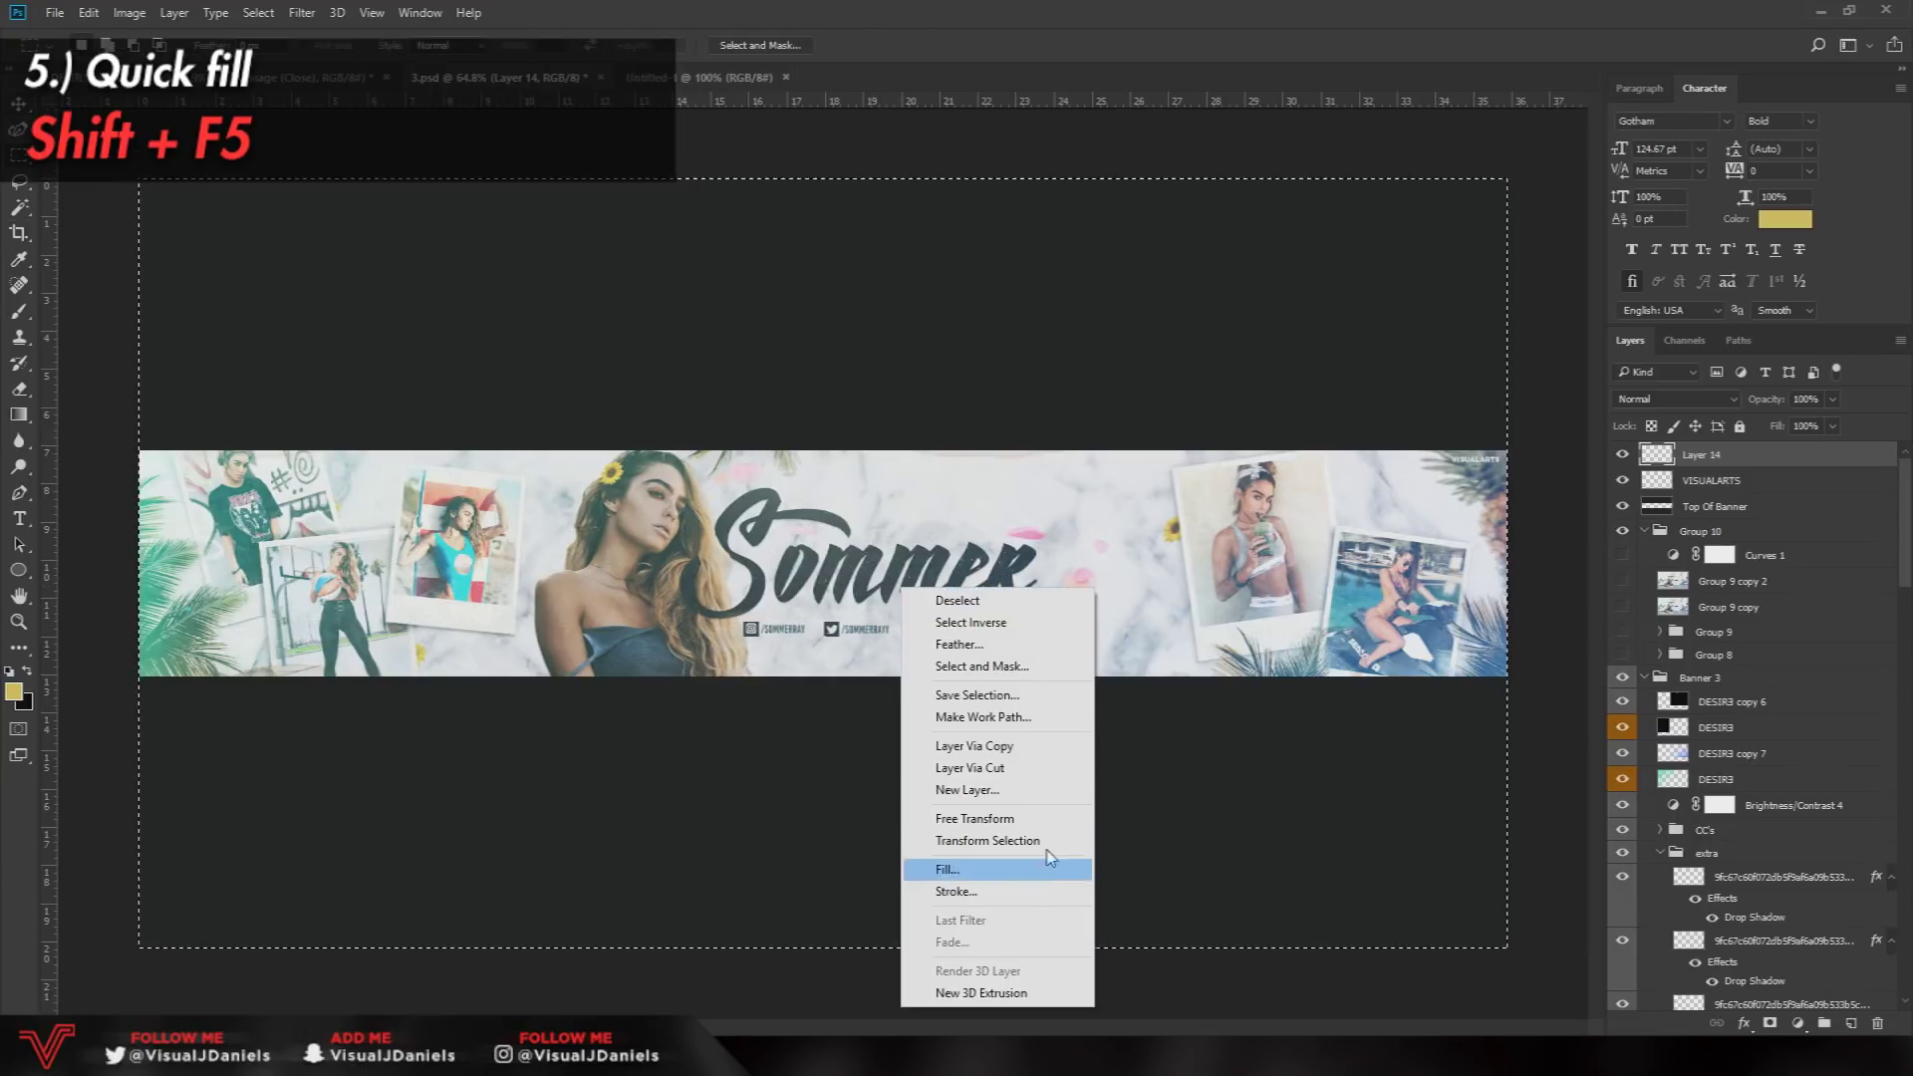
pyautogui.click(1268, 460)
pyautogui.hotkey('ctrl', 'd')
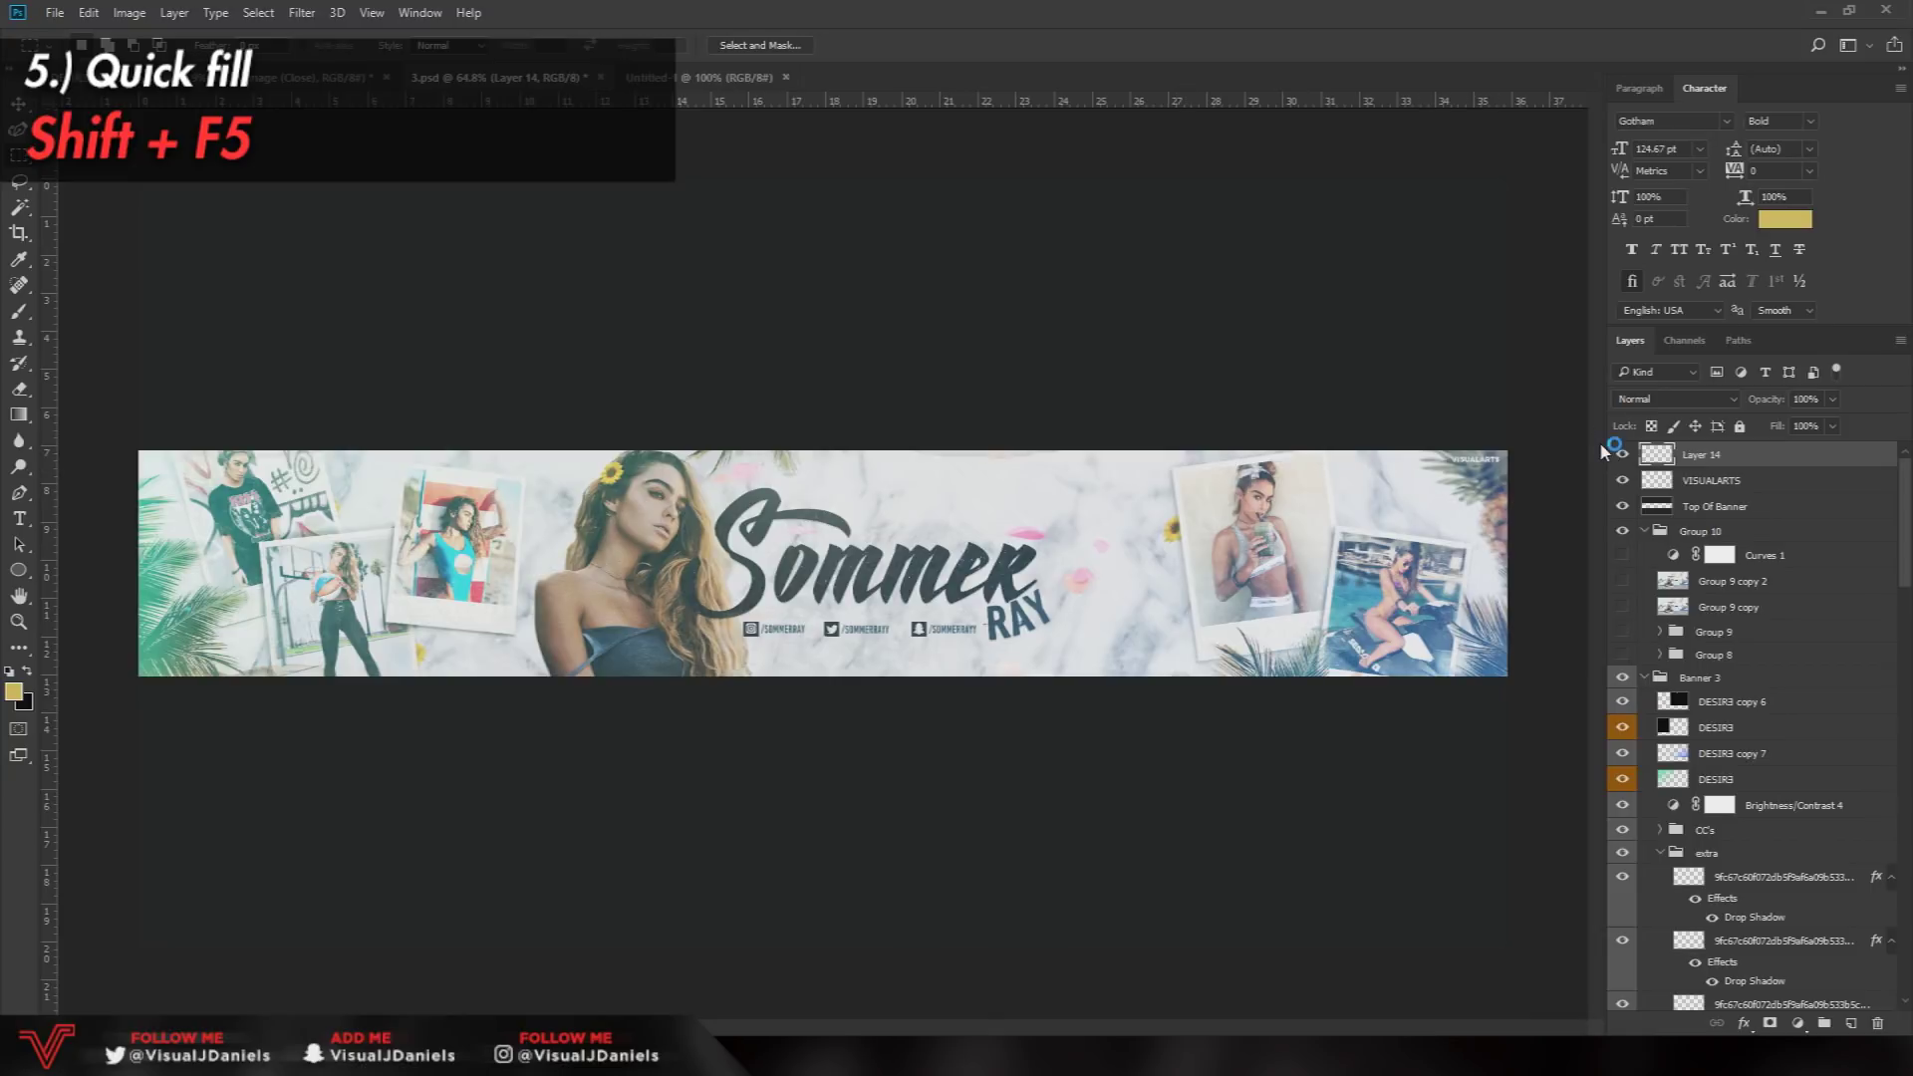
# - Fill the new layer with the Contents option set to Color, in Normal mode at 100% opacity
pyautogui.hotkey('shift', 'F5')
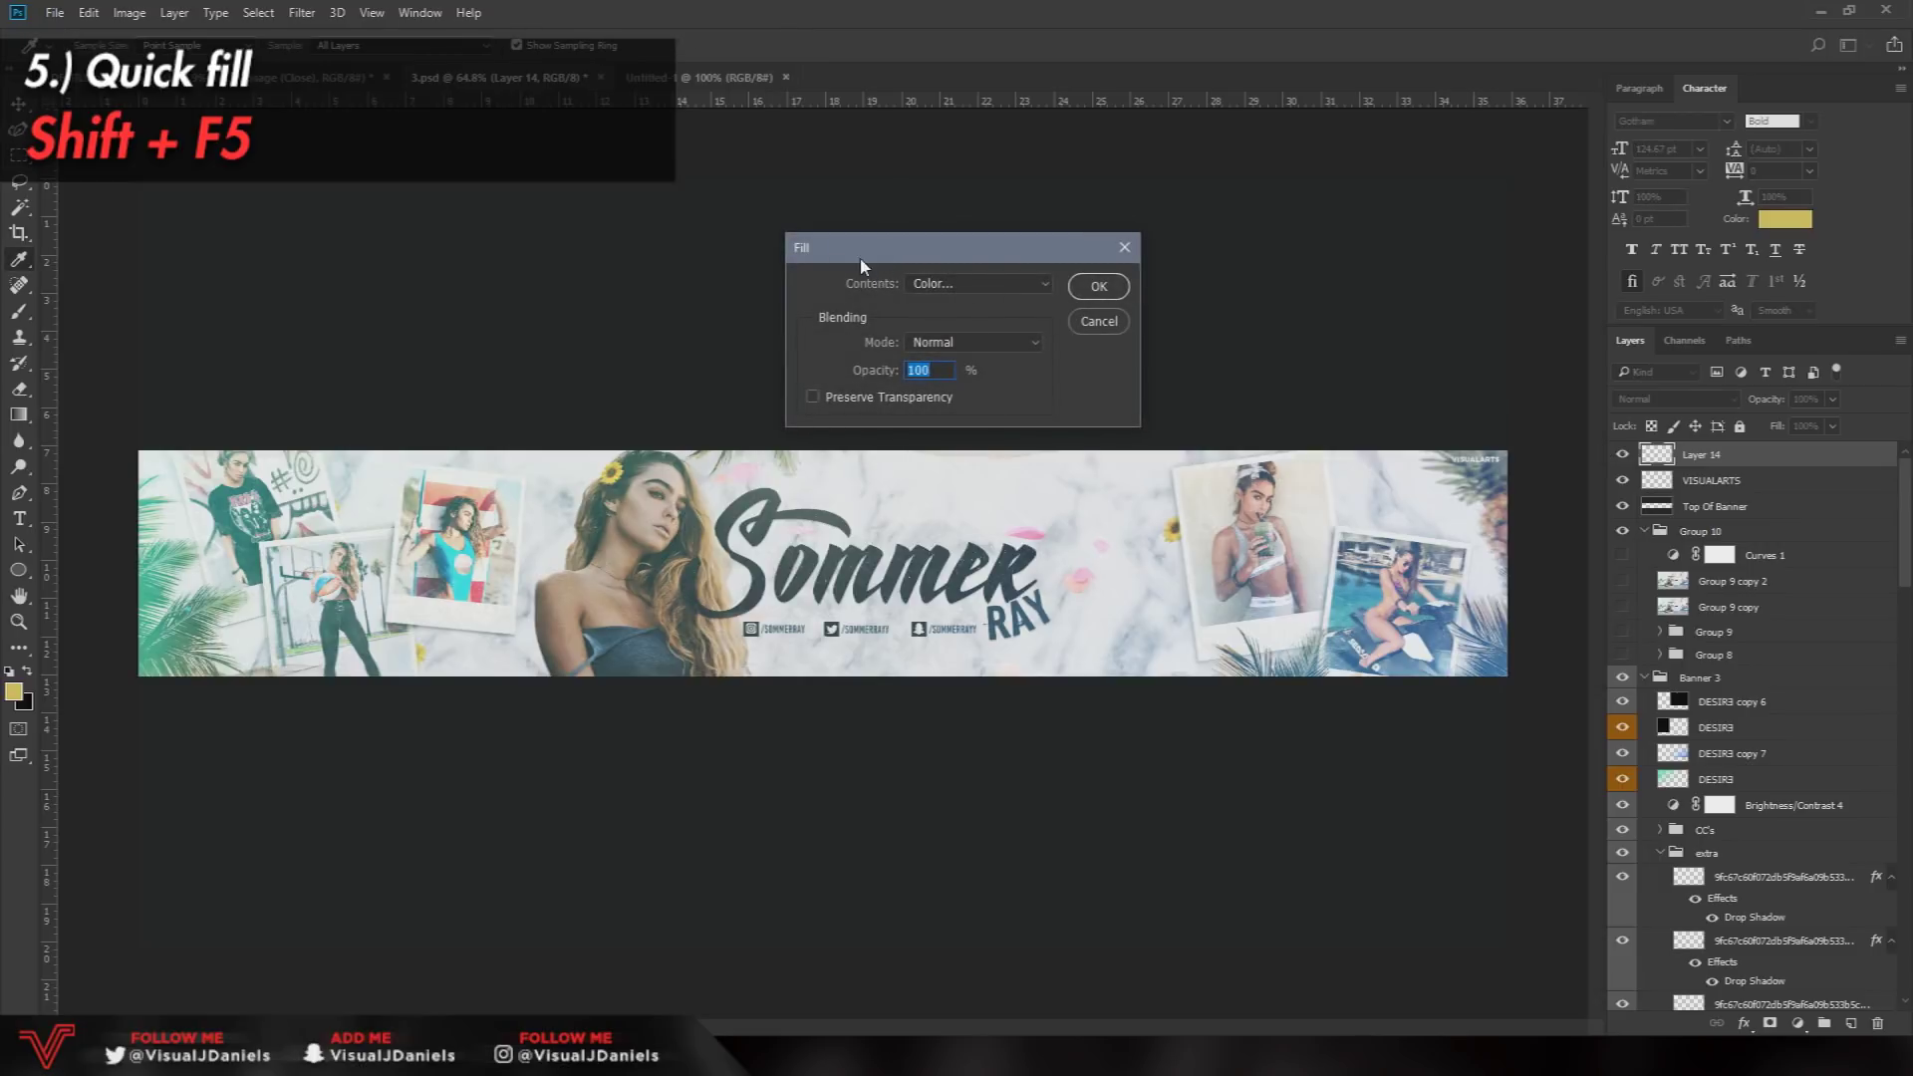
pyautogui.moveTo(865, 248); pyautogui.dragTo(981, 237)
pyautogui.click(1093, 273)
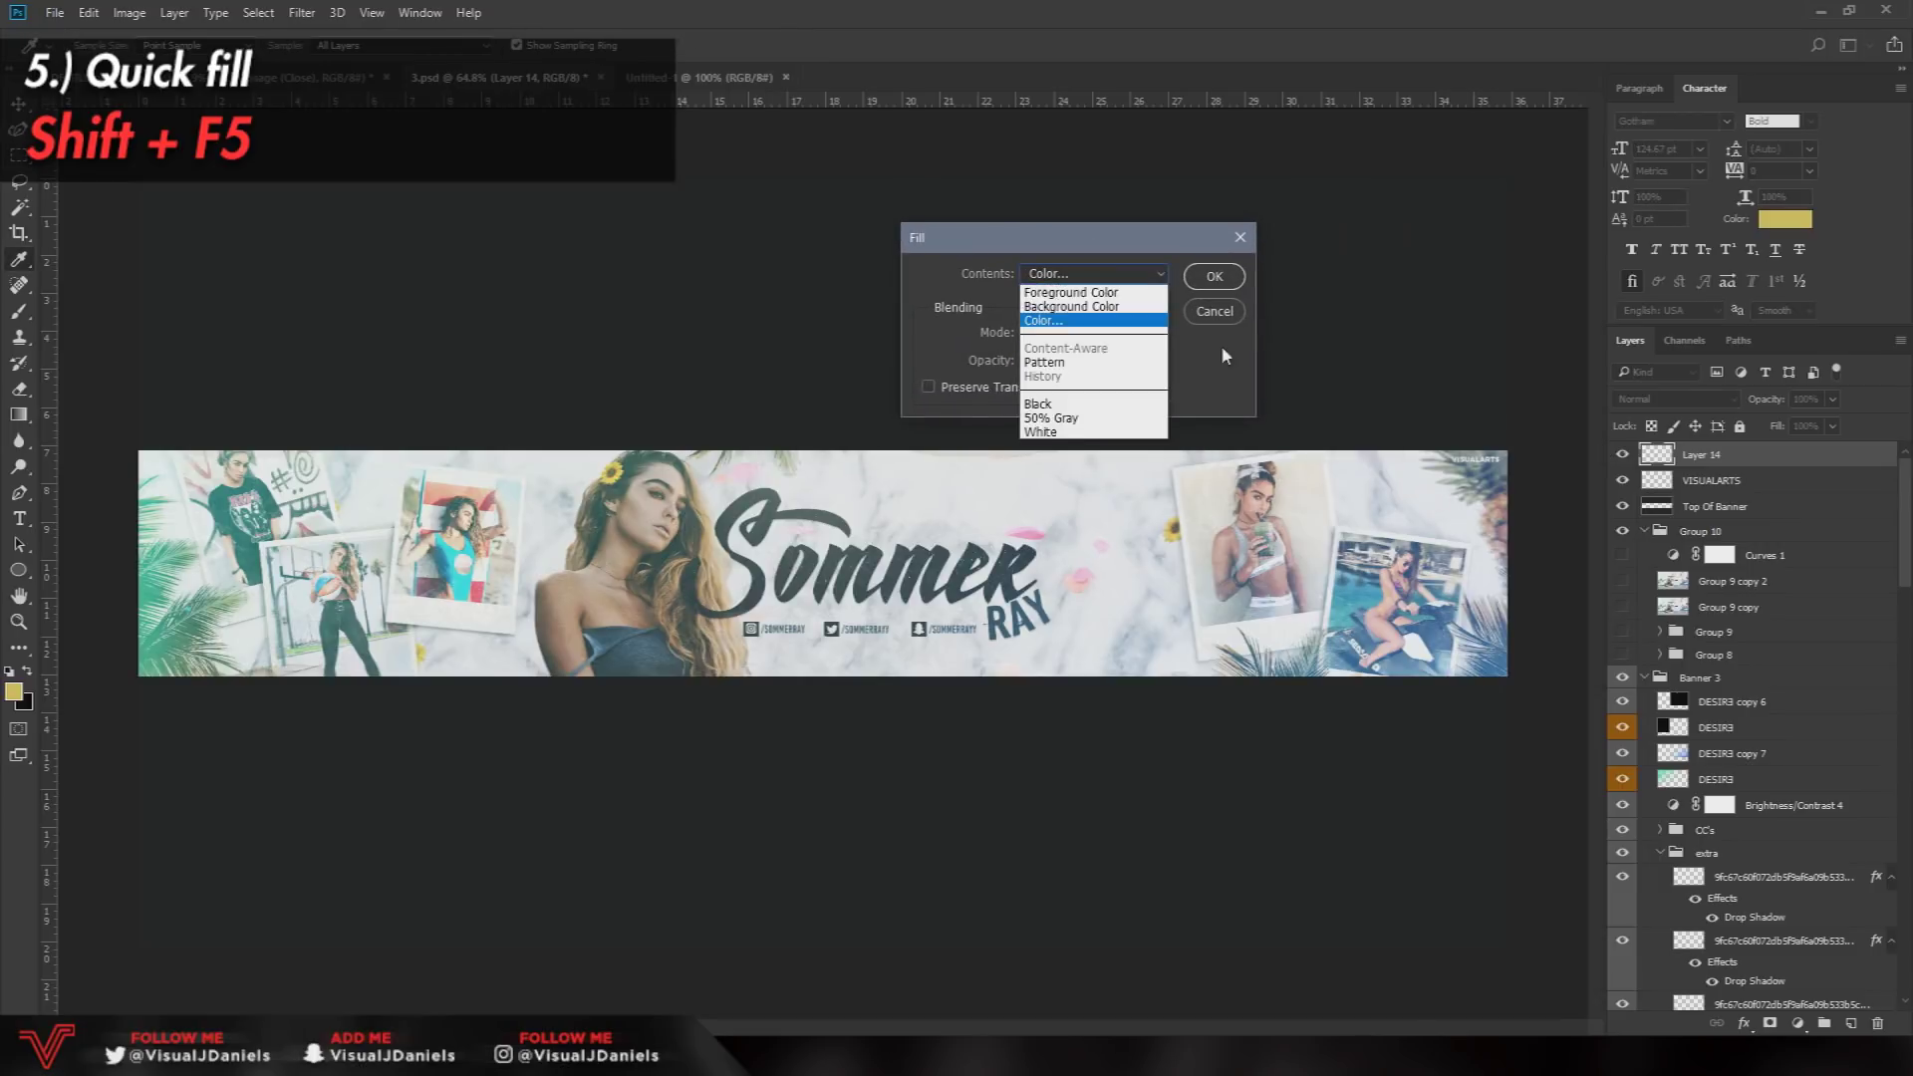
pyautogui.click(1091, 322)
pyautogui.click(1208, 279)
pyautogui.press('v')
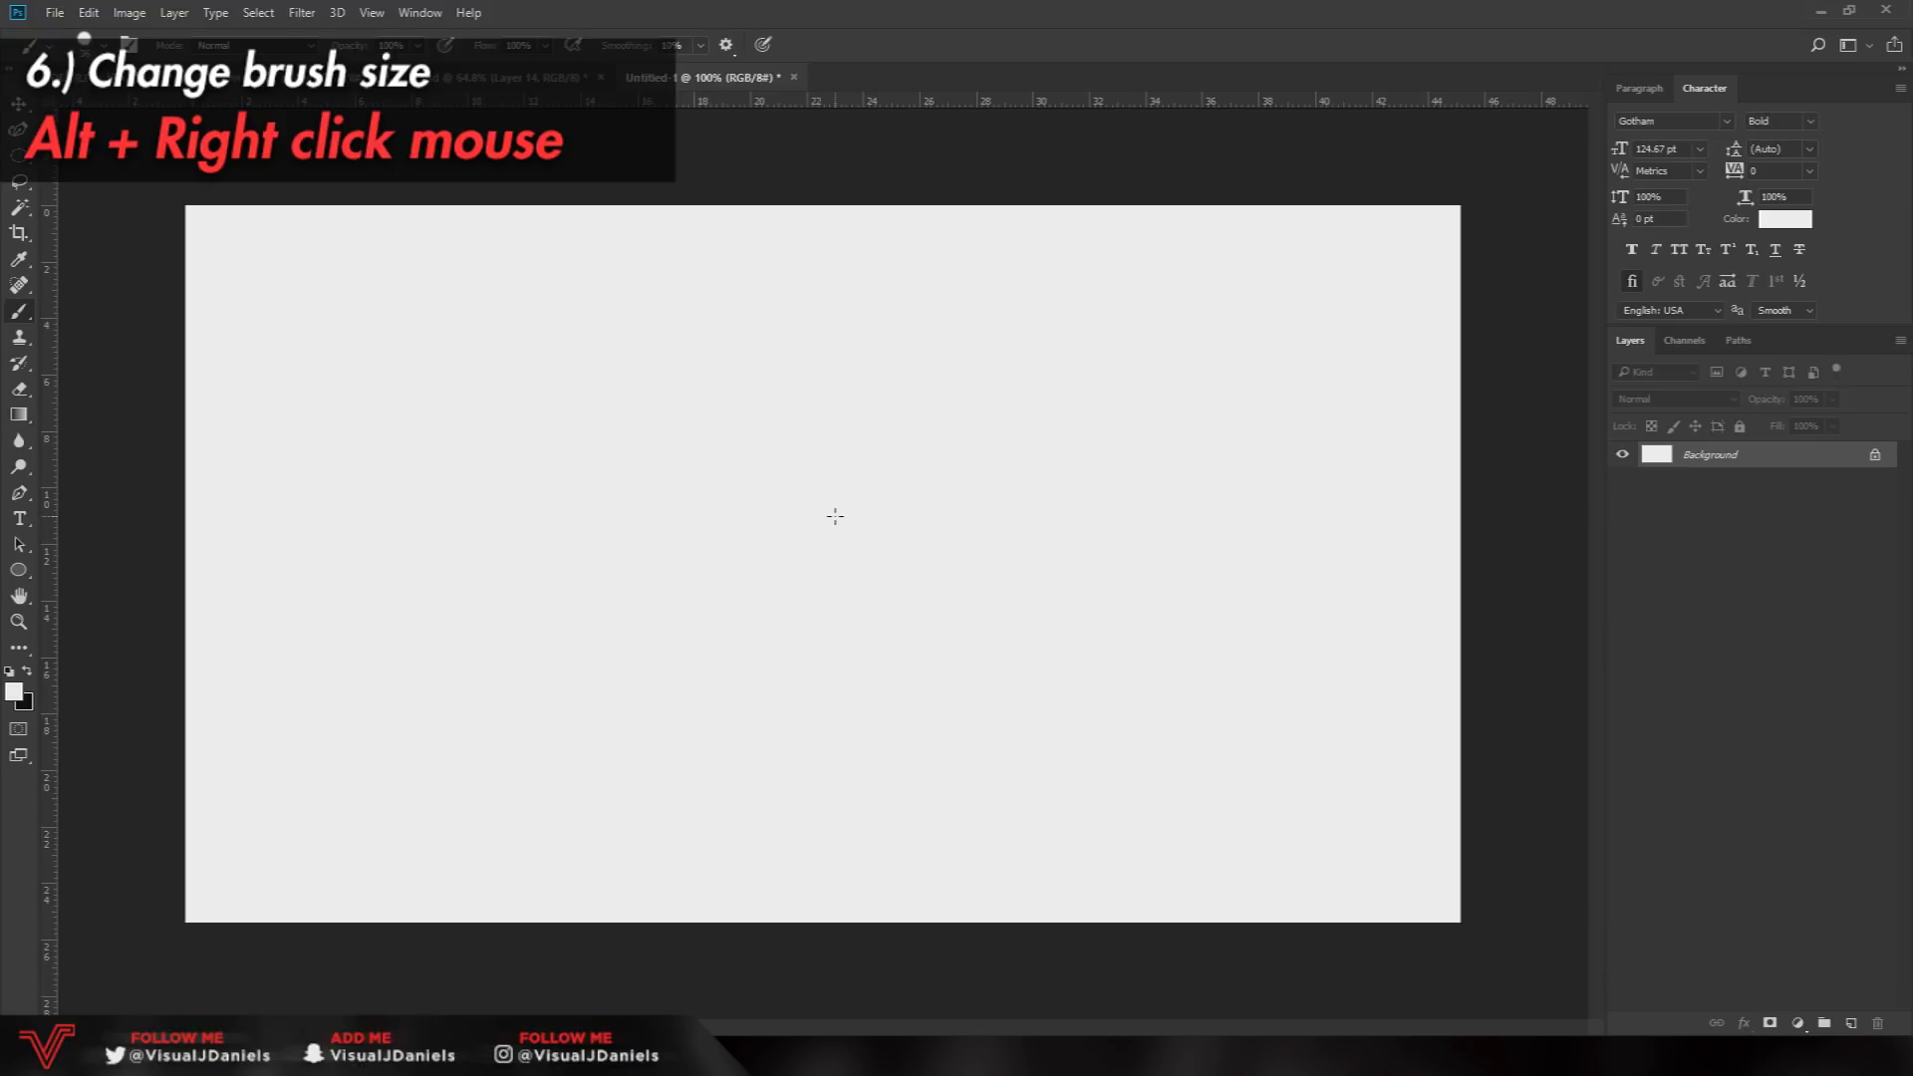
pyautogui.click(104, 44)
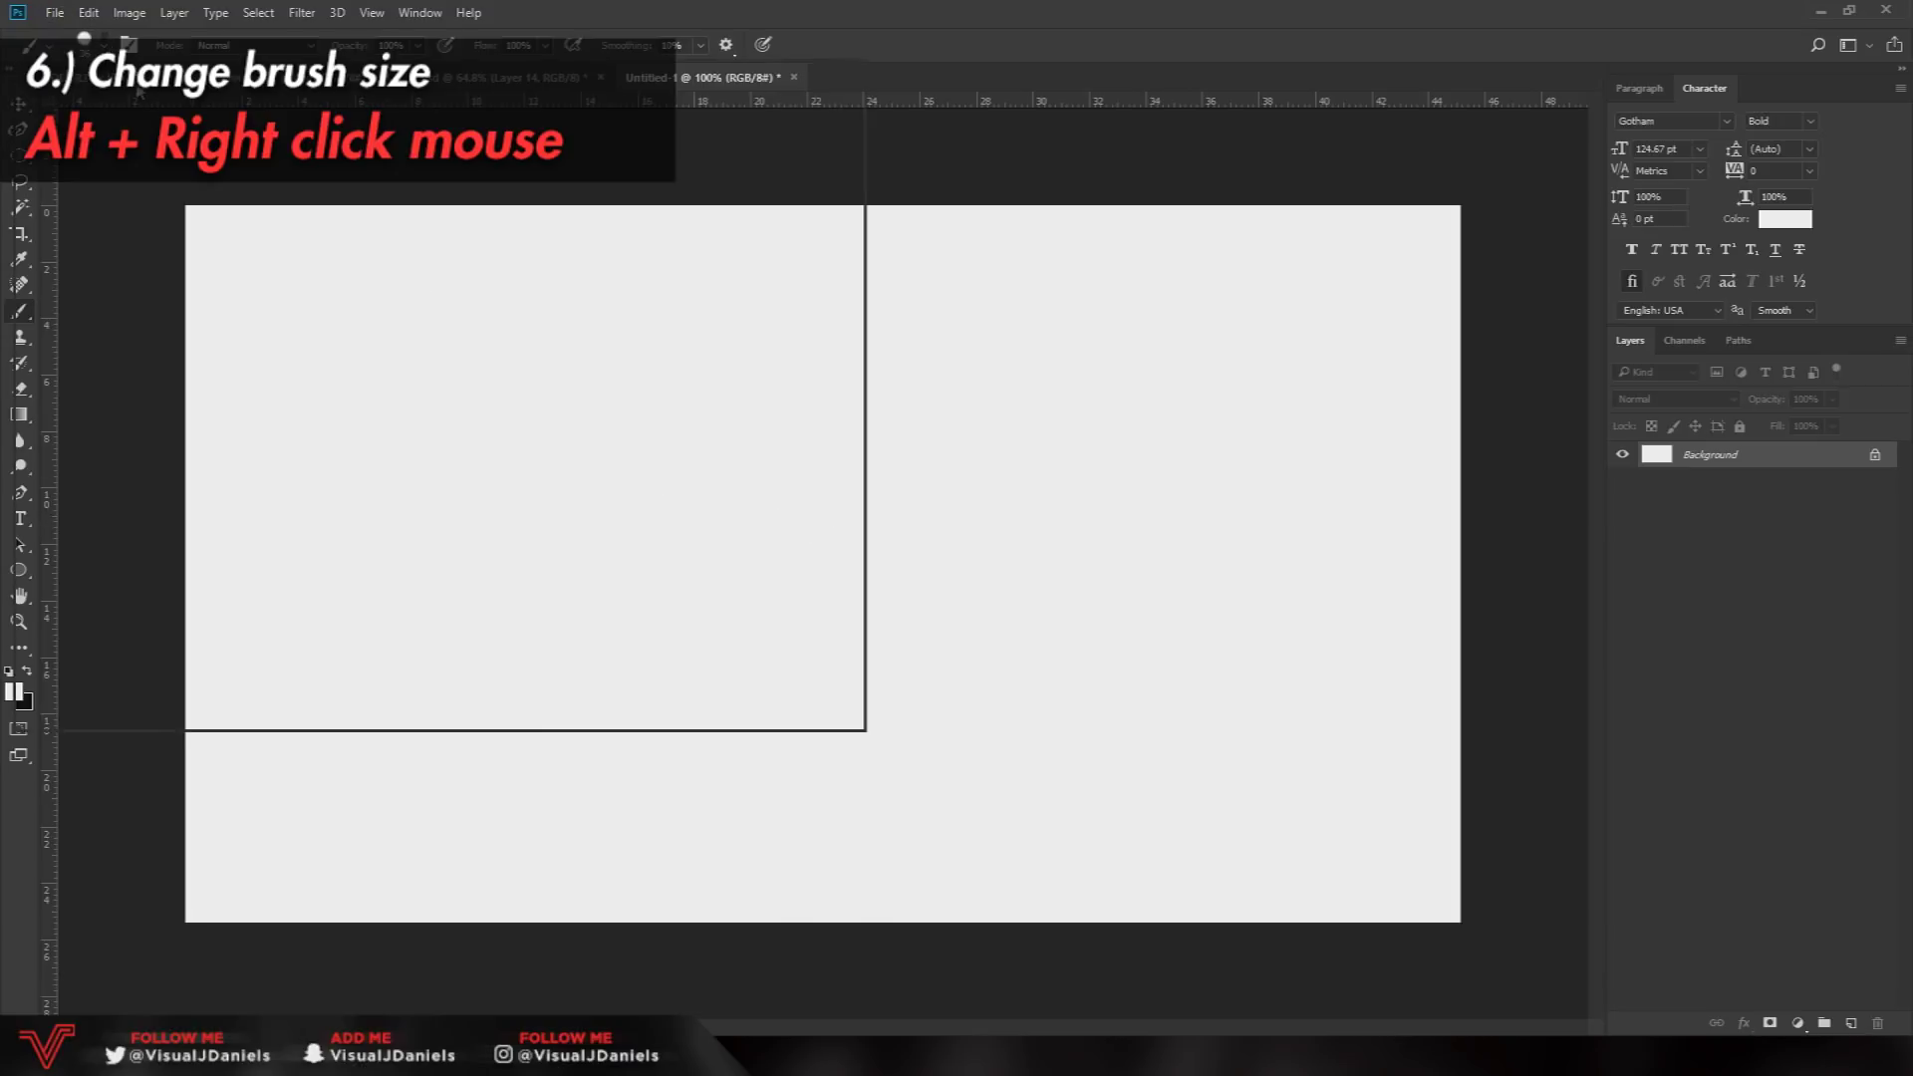
pyautogui.press('Escape')
pyautogui.click(113, 44)
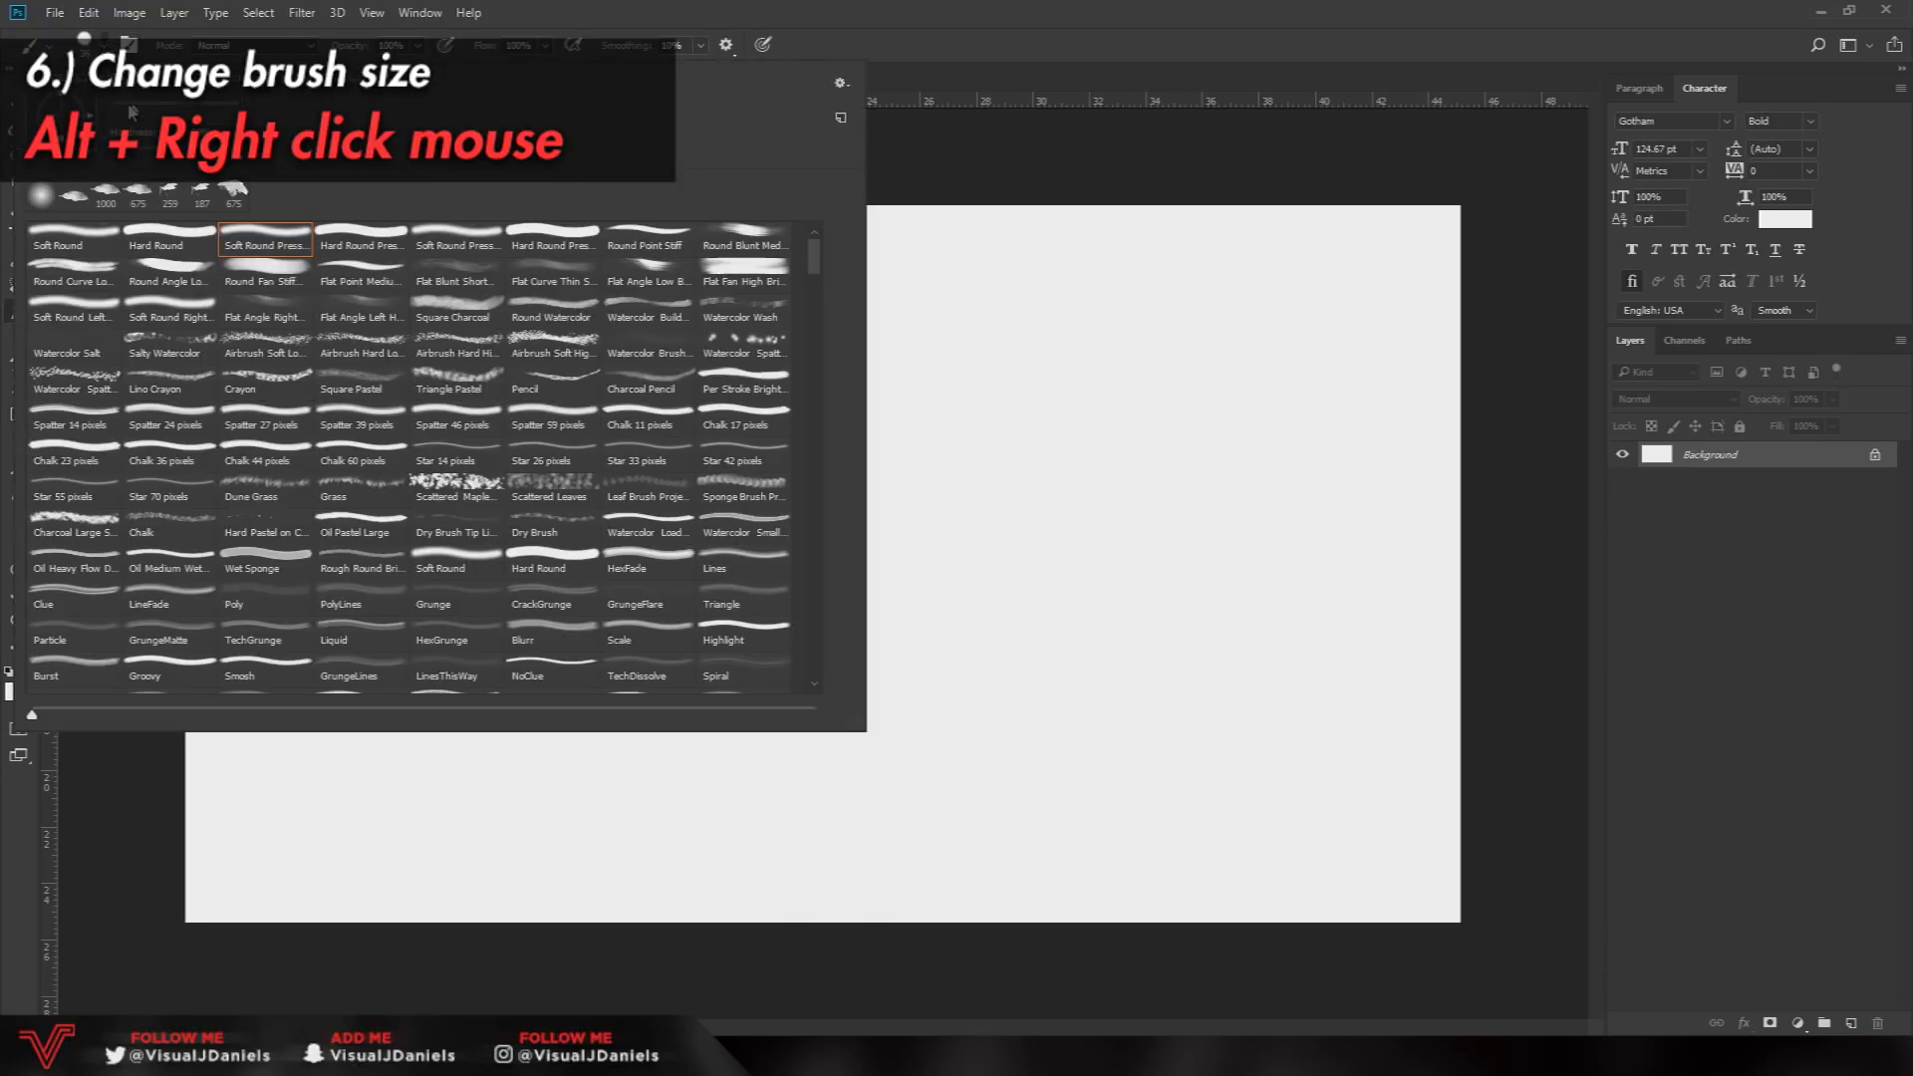
pyautogui.click(100, 44)
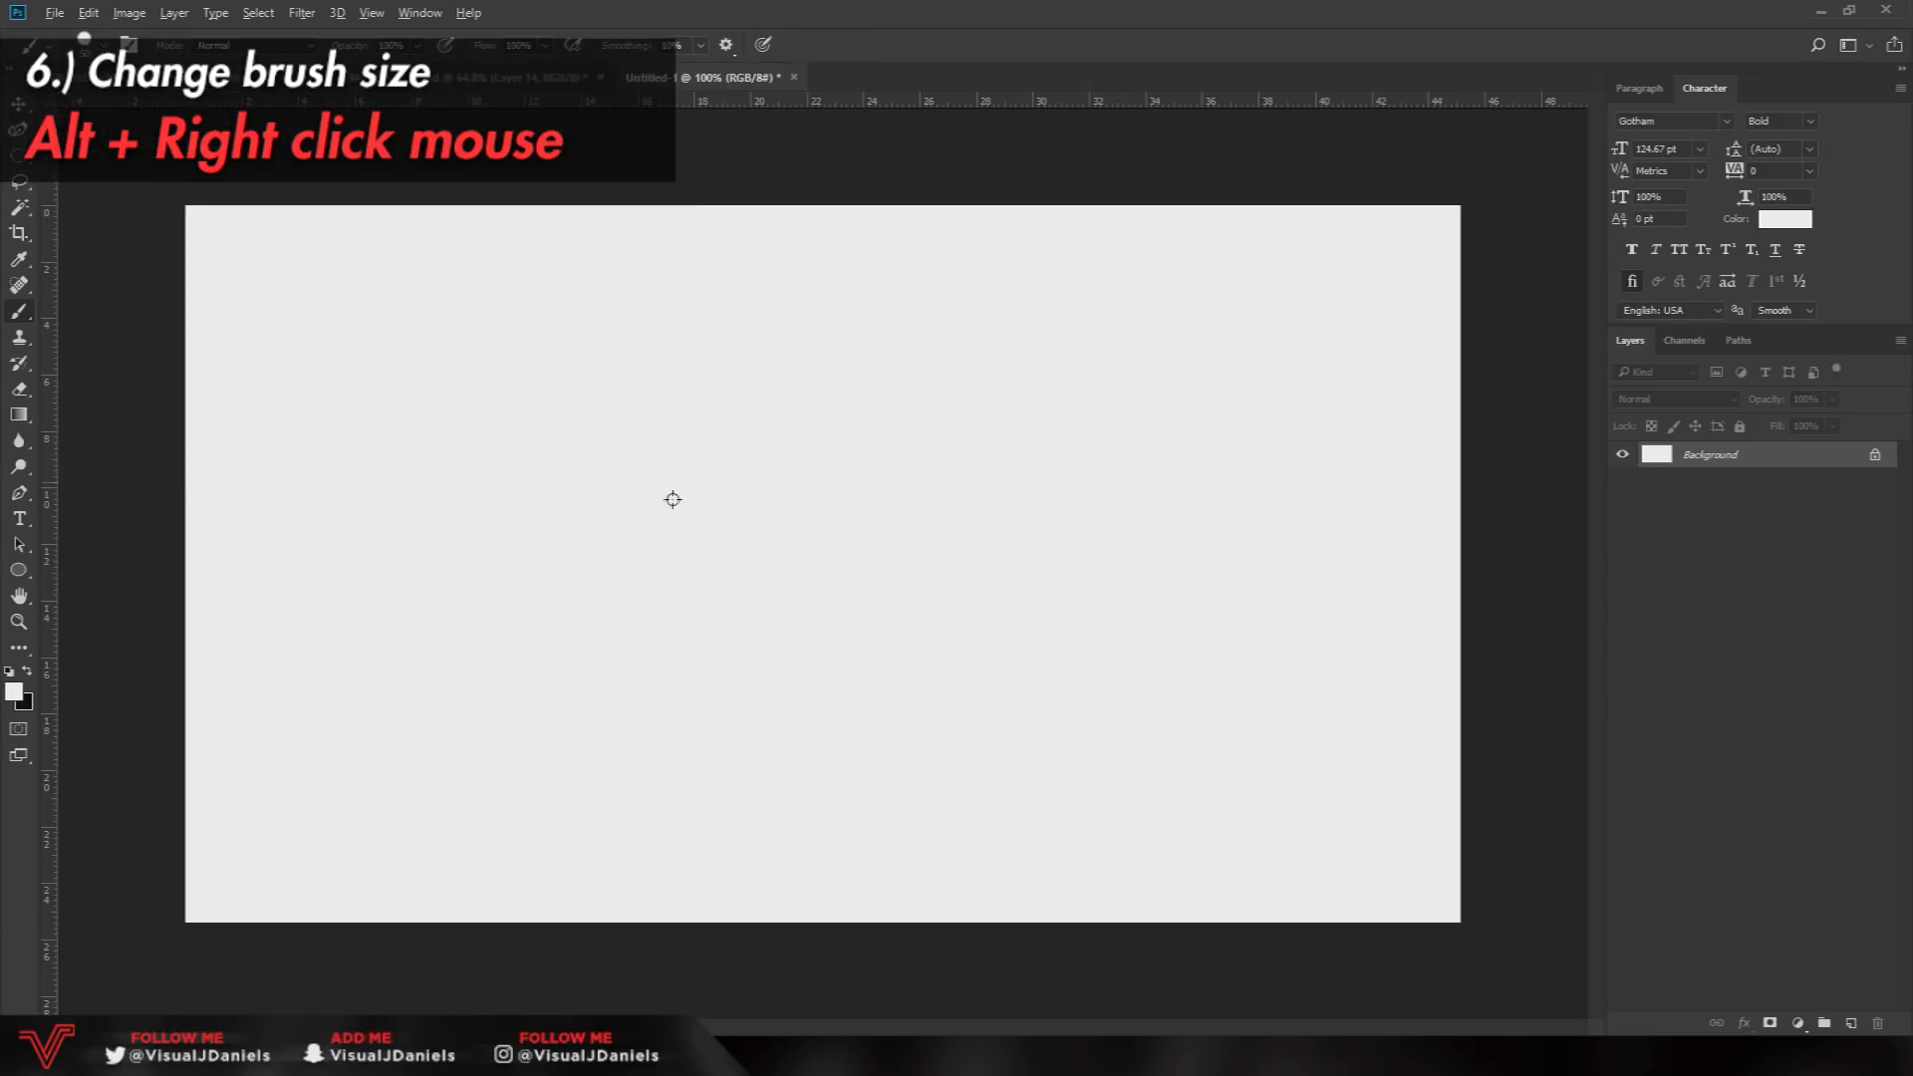
# - Resize the round brush tip interactively on the blank canvas
pyautogui.keyDown('alt'); pyautogui.rightClick(762, 432); pyautogui.keyUp('alt')
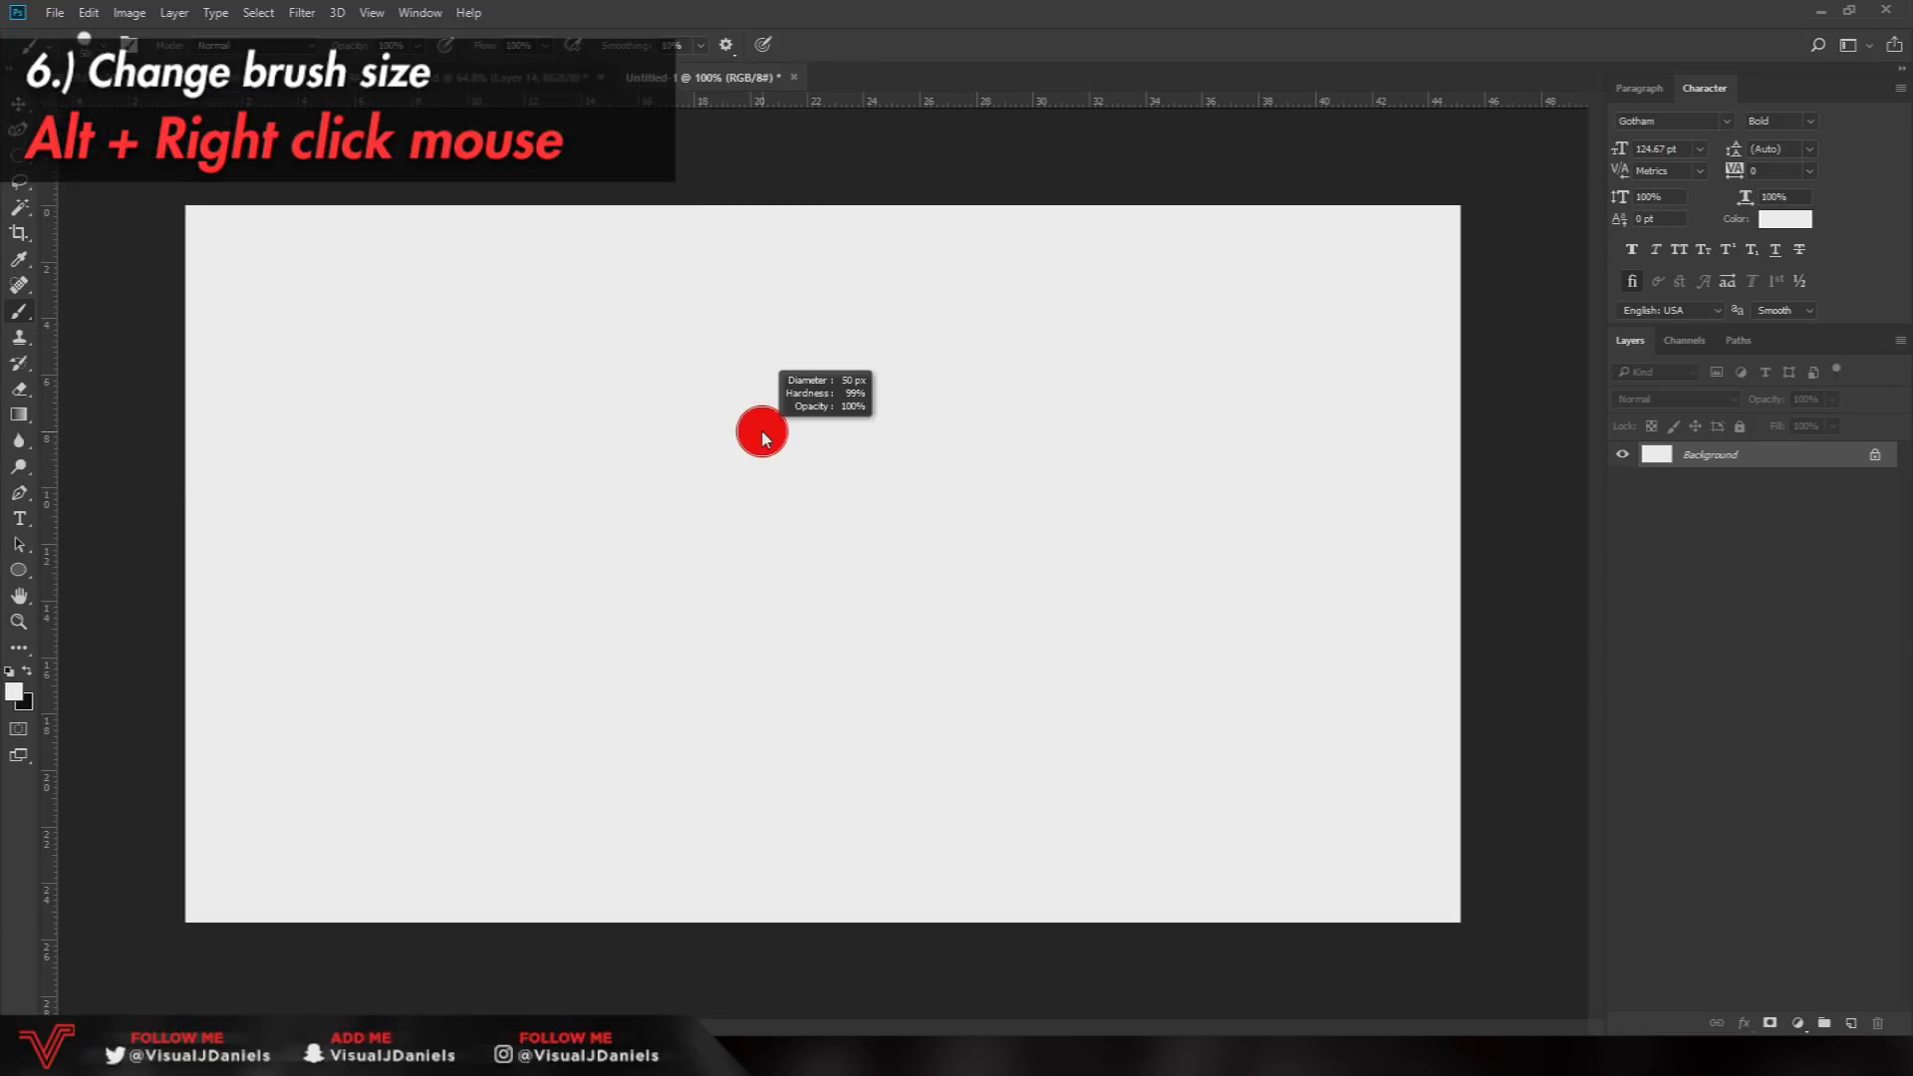
pyautogui.moveTo(874, 548)
pyautogui.mouseDown()
pyautogui.moveTo(854, 542)
pyautogui.moveTo(1403, 757)
pyautogui.moveTo(1200, 654)
pyautogui.moveTo(1254, 672)
pyautogui.mouseUp()
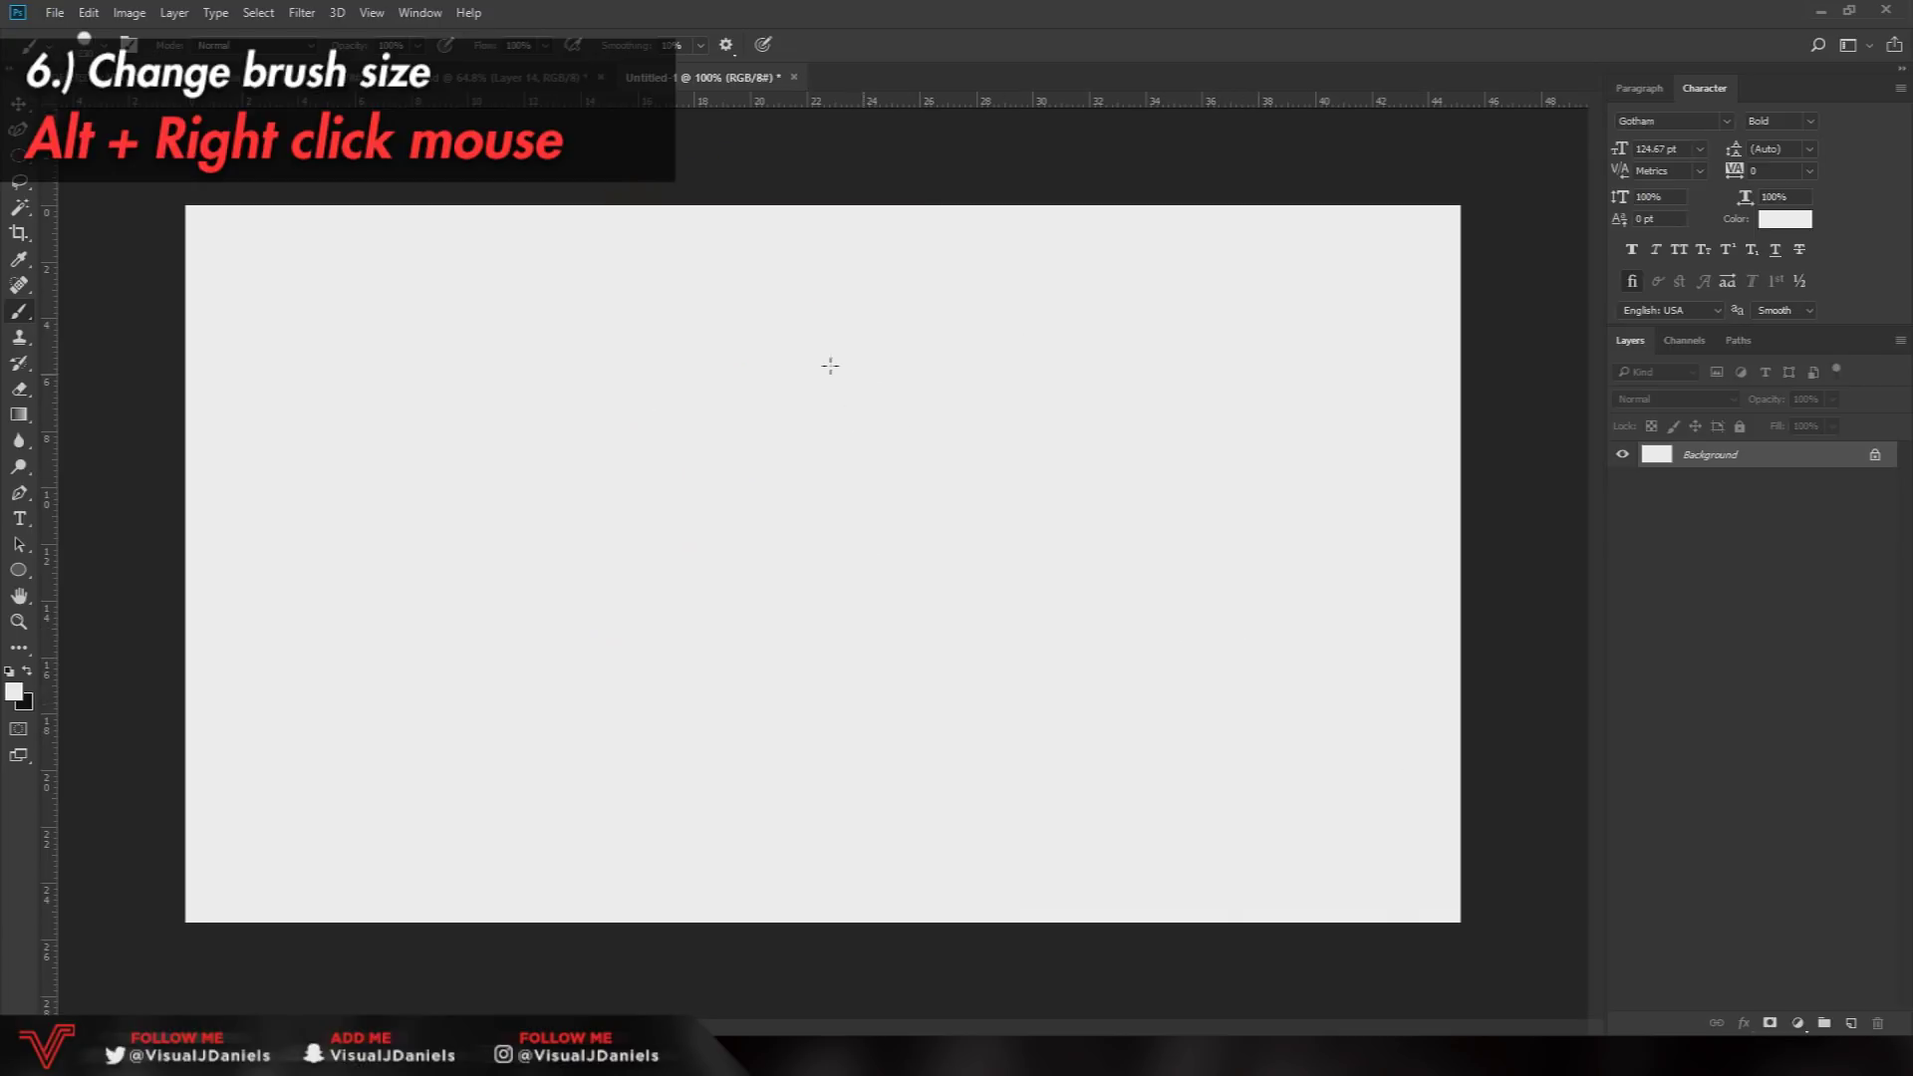
# - Set the foreground colour to ff0000 and paint a large round dot in the upper middle of the blank canvas
pyautogui.click(13, 689)
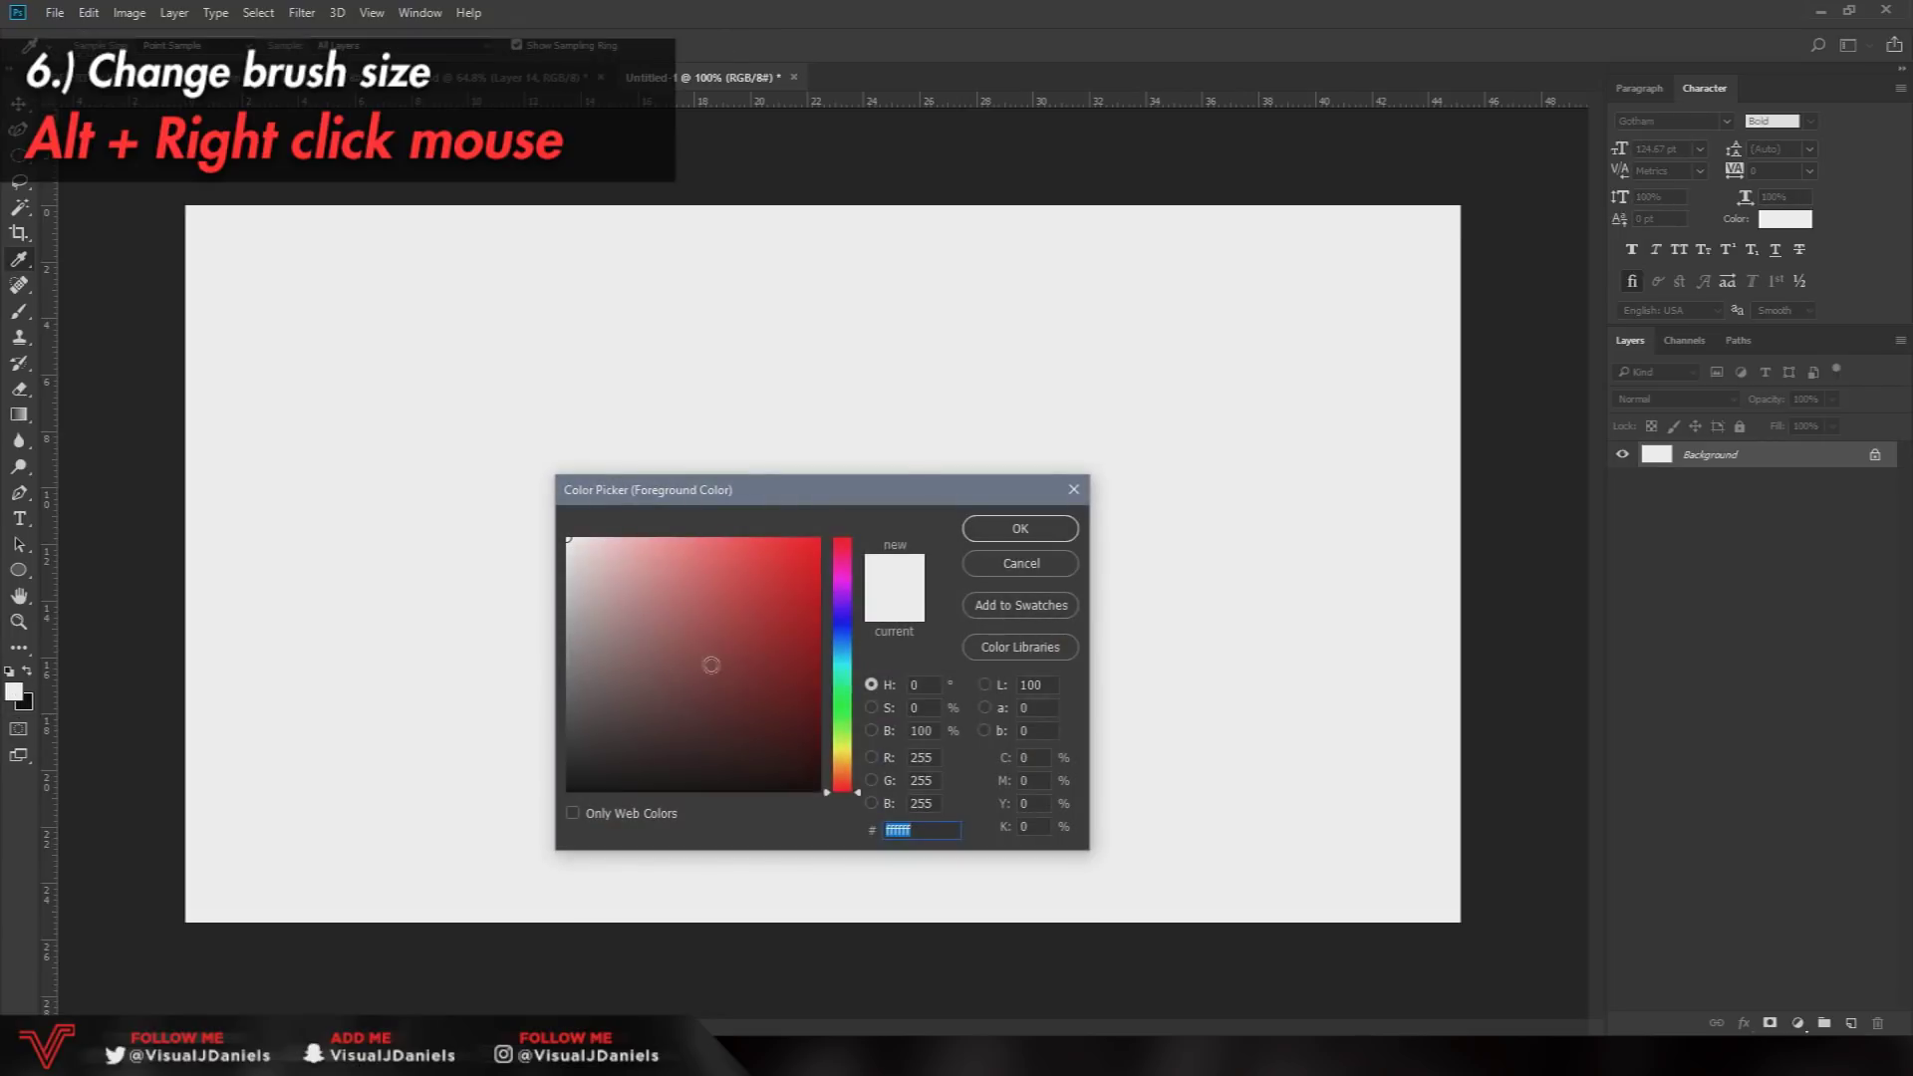
pyautogui.write('ff0000')
pyautogui.press('Return')
pyautogui.click(938, 431)
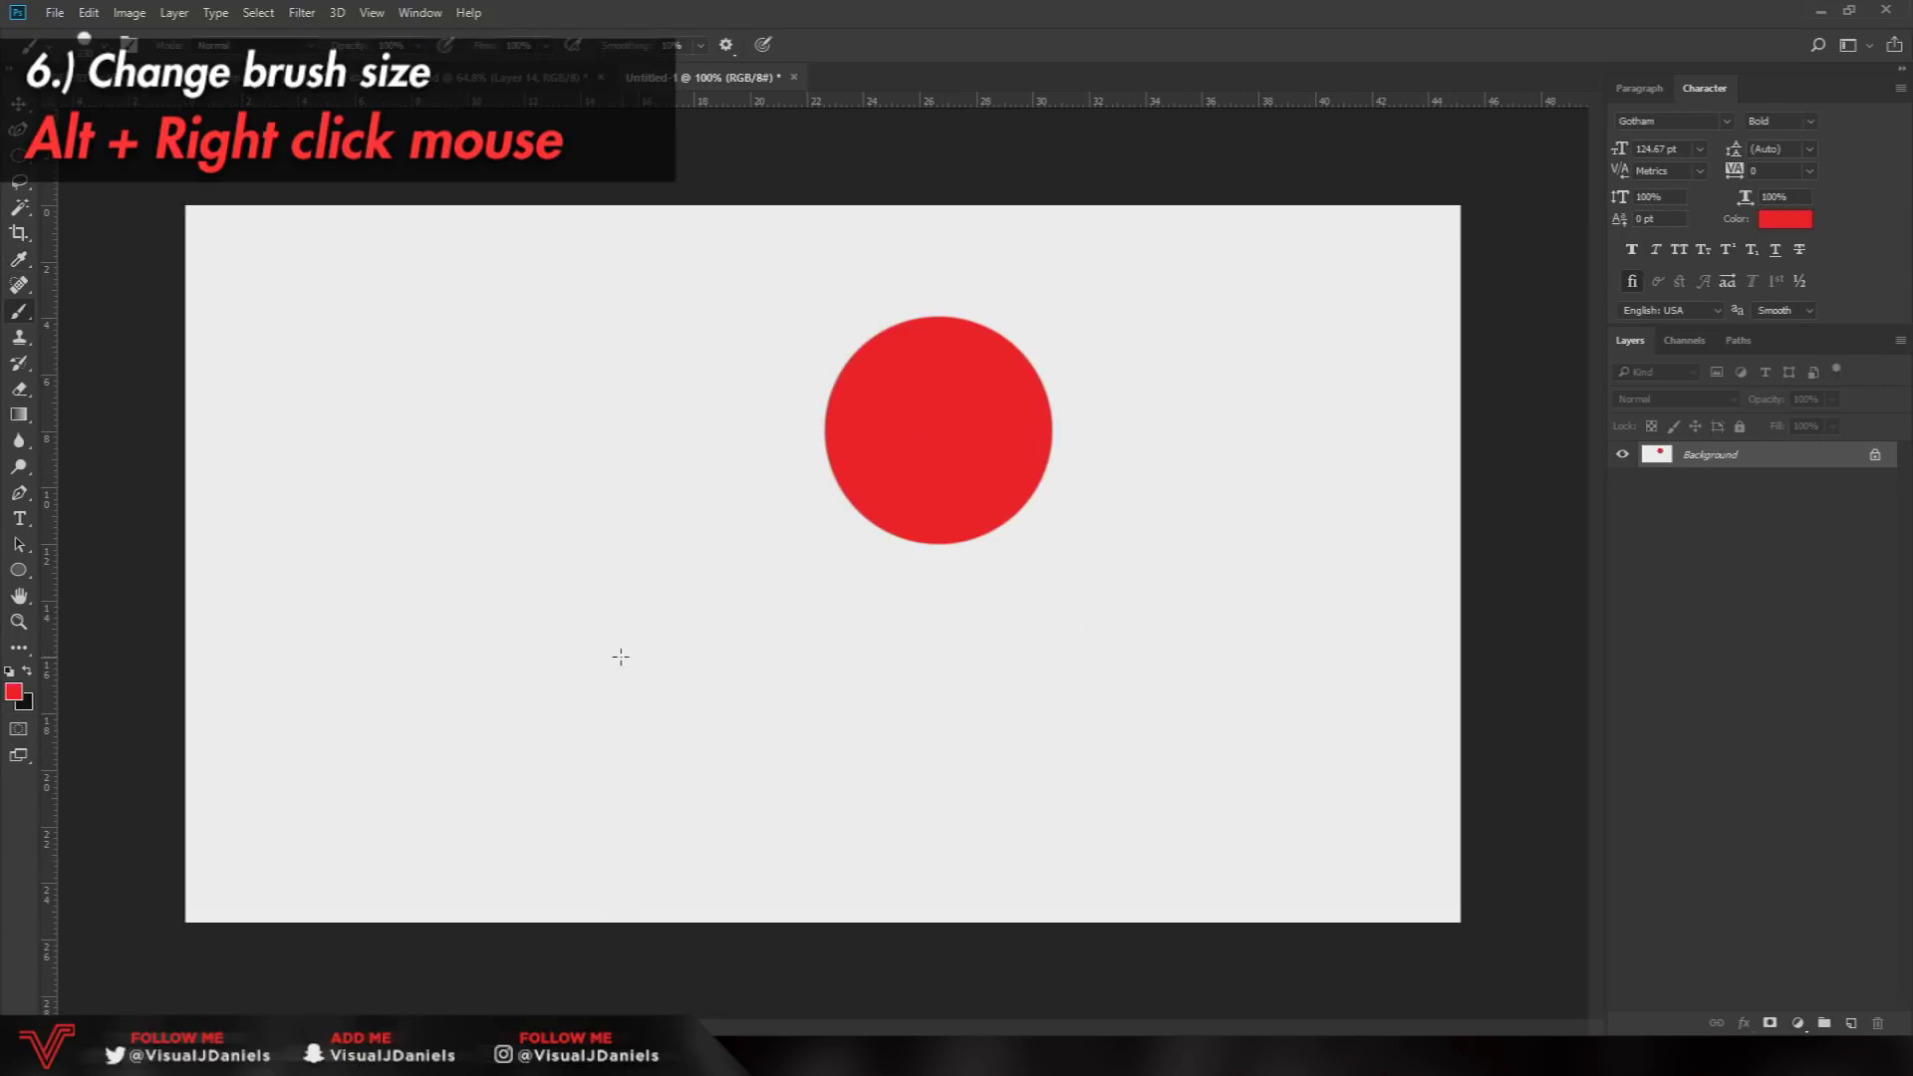
pyautogui.moveTo(486, 588)
pyautogui.mouseDown()
pyautogui.moveTo(751, 786)
pyautogui.moveTo(457, 516)
pyautogui.moveTo(466, 548)
pyautogui.moveTo(768, 782)
pyautogui.moveTo(341, 473)
pyautogui.moveTo(290, 409)
pyautogui.moveTo(654, 717)
pyautogui.moveTo(393, 532)
pyautogui.mouseUp()
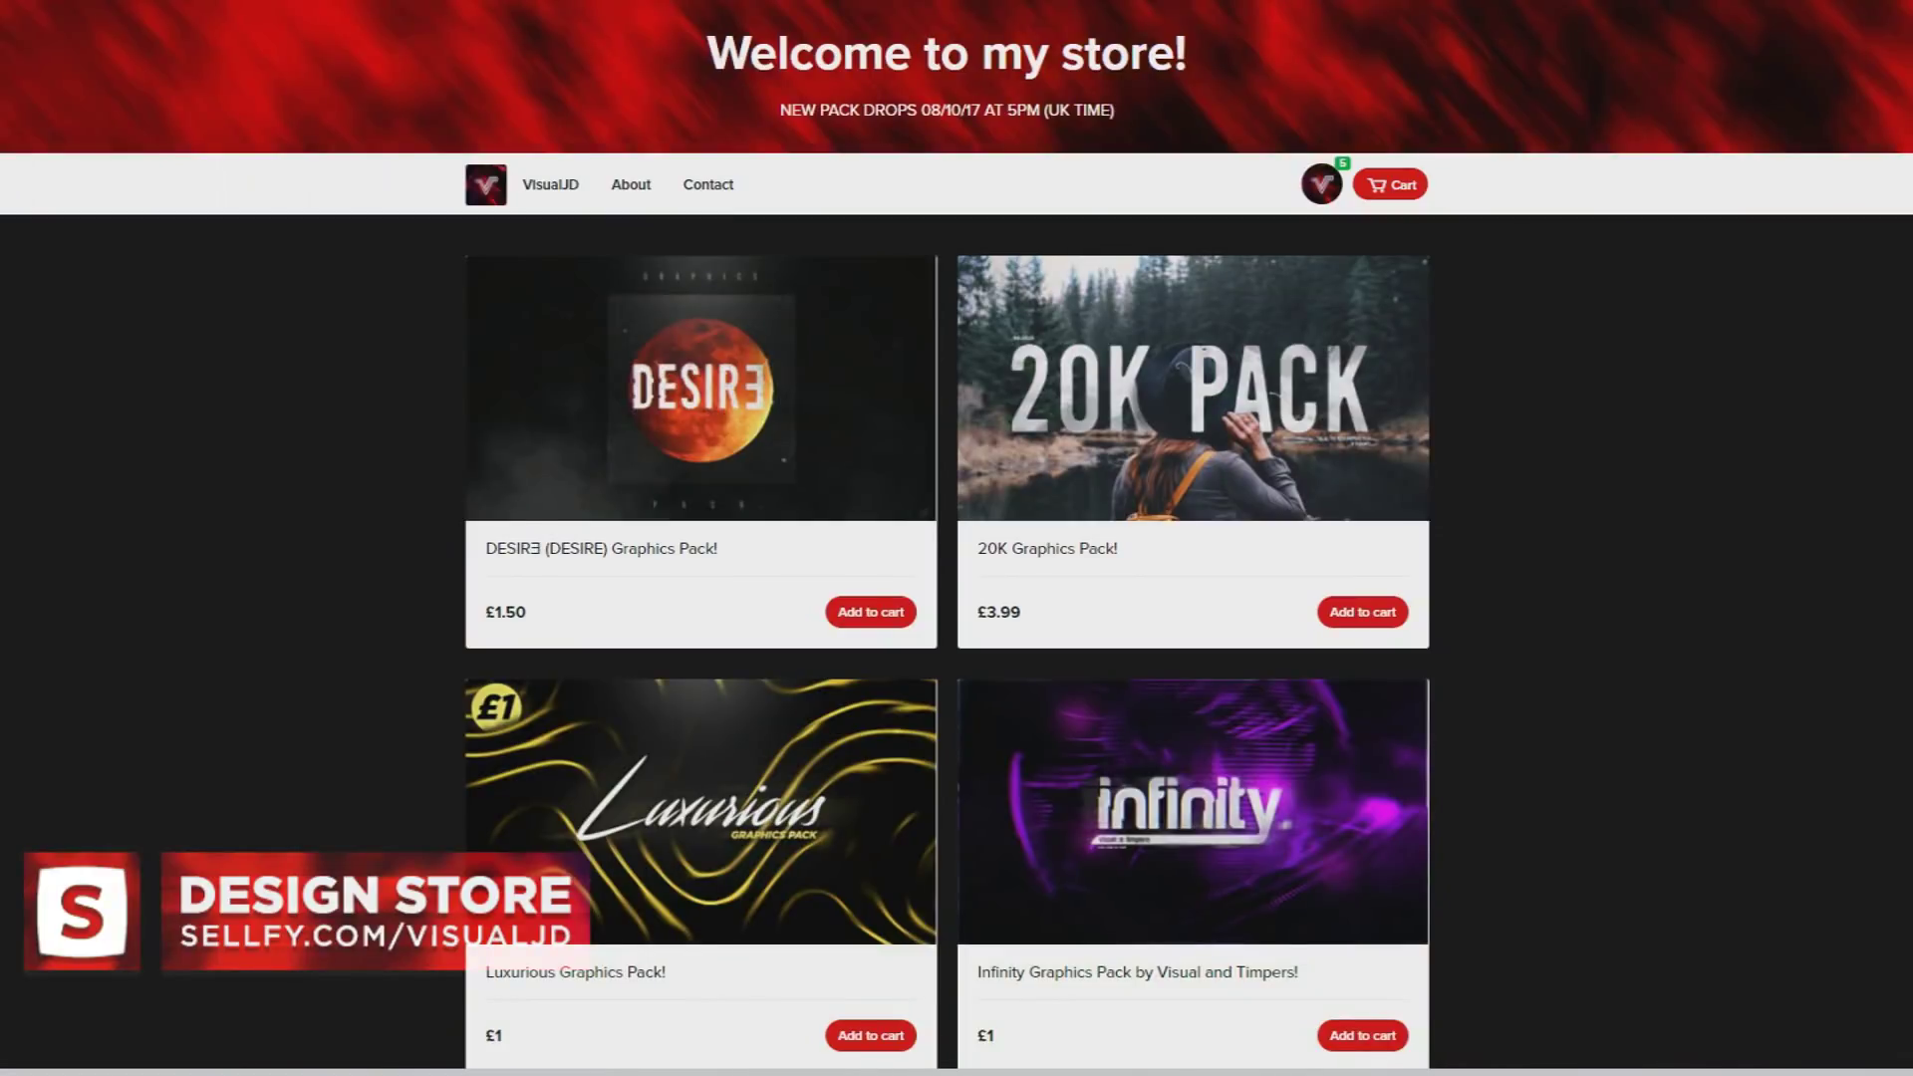
# - Browse the graphics packs in the VisualJD web store and view the DESIRE Graphics Pack's page and preview images
pyautogui.scroll(-2, 947, 538)
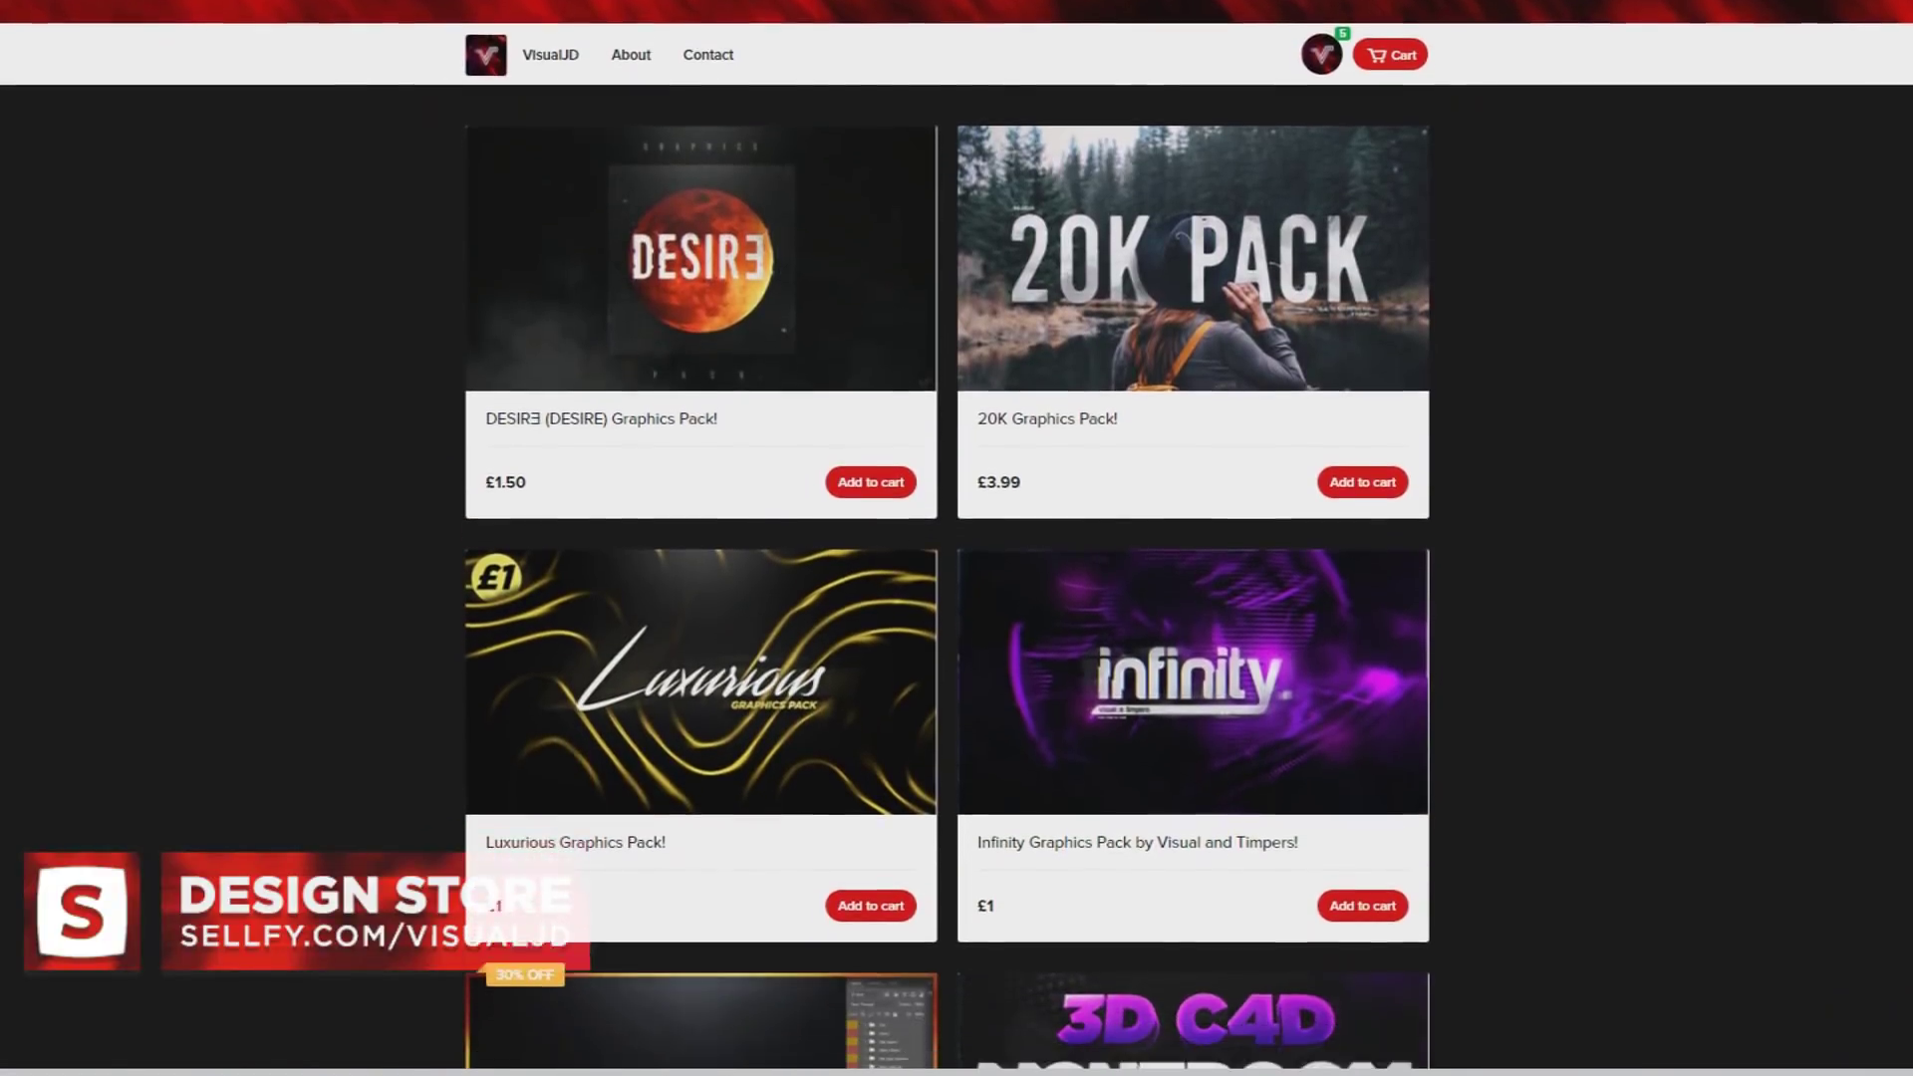
pyautogui.scroll(-3, 947, 538)
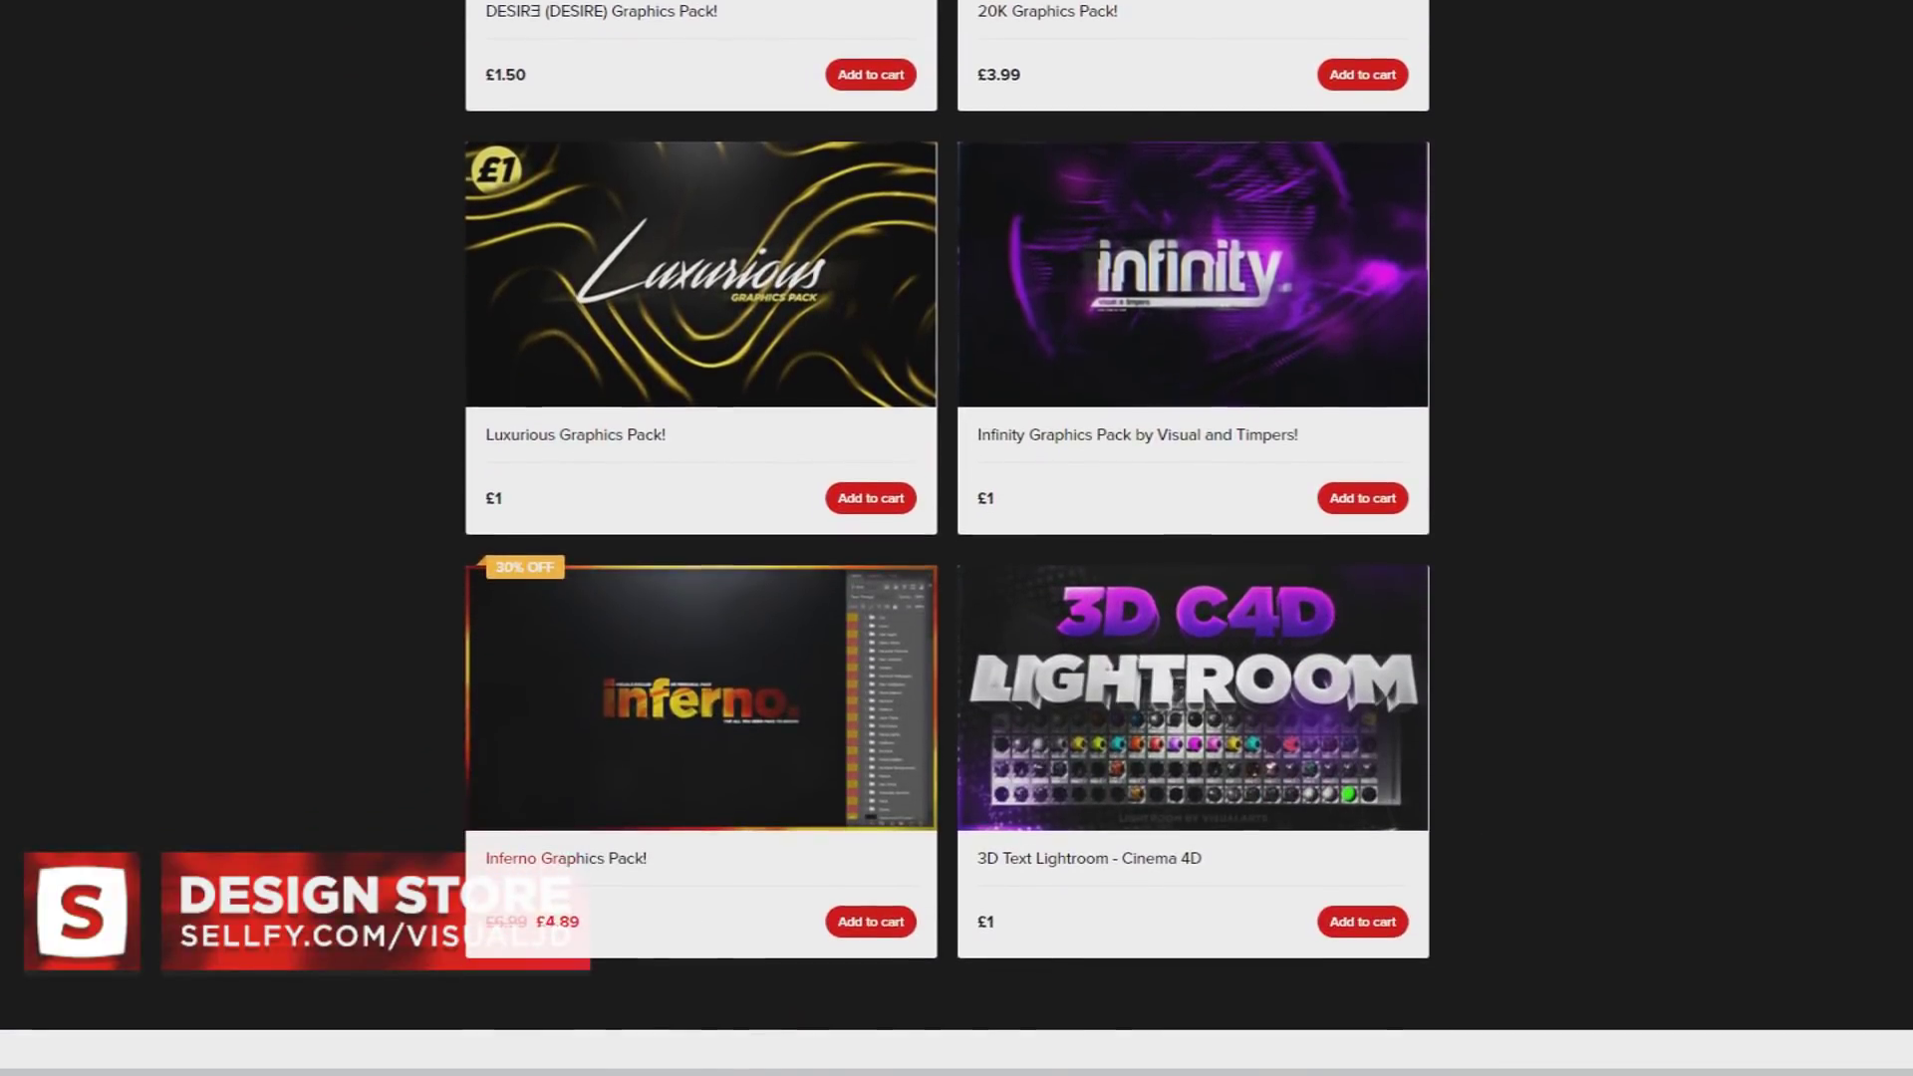
pyautogui.scroll(3, 1861, 163)
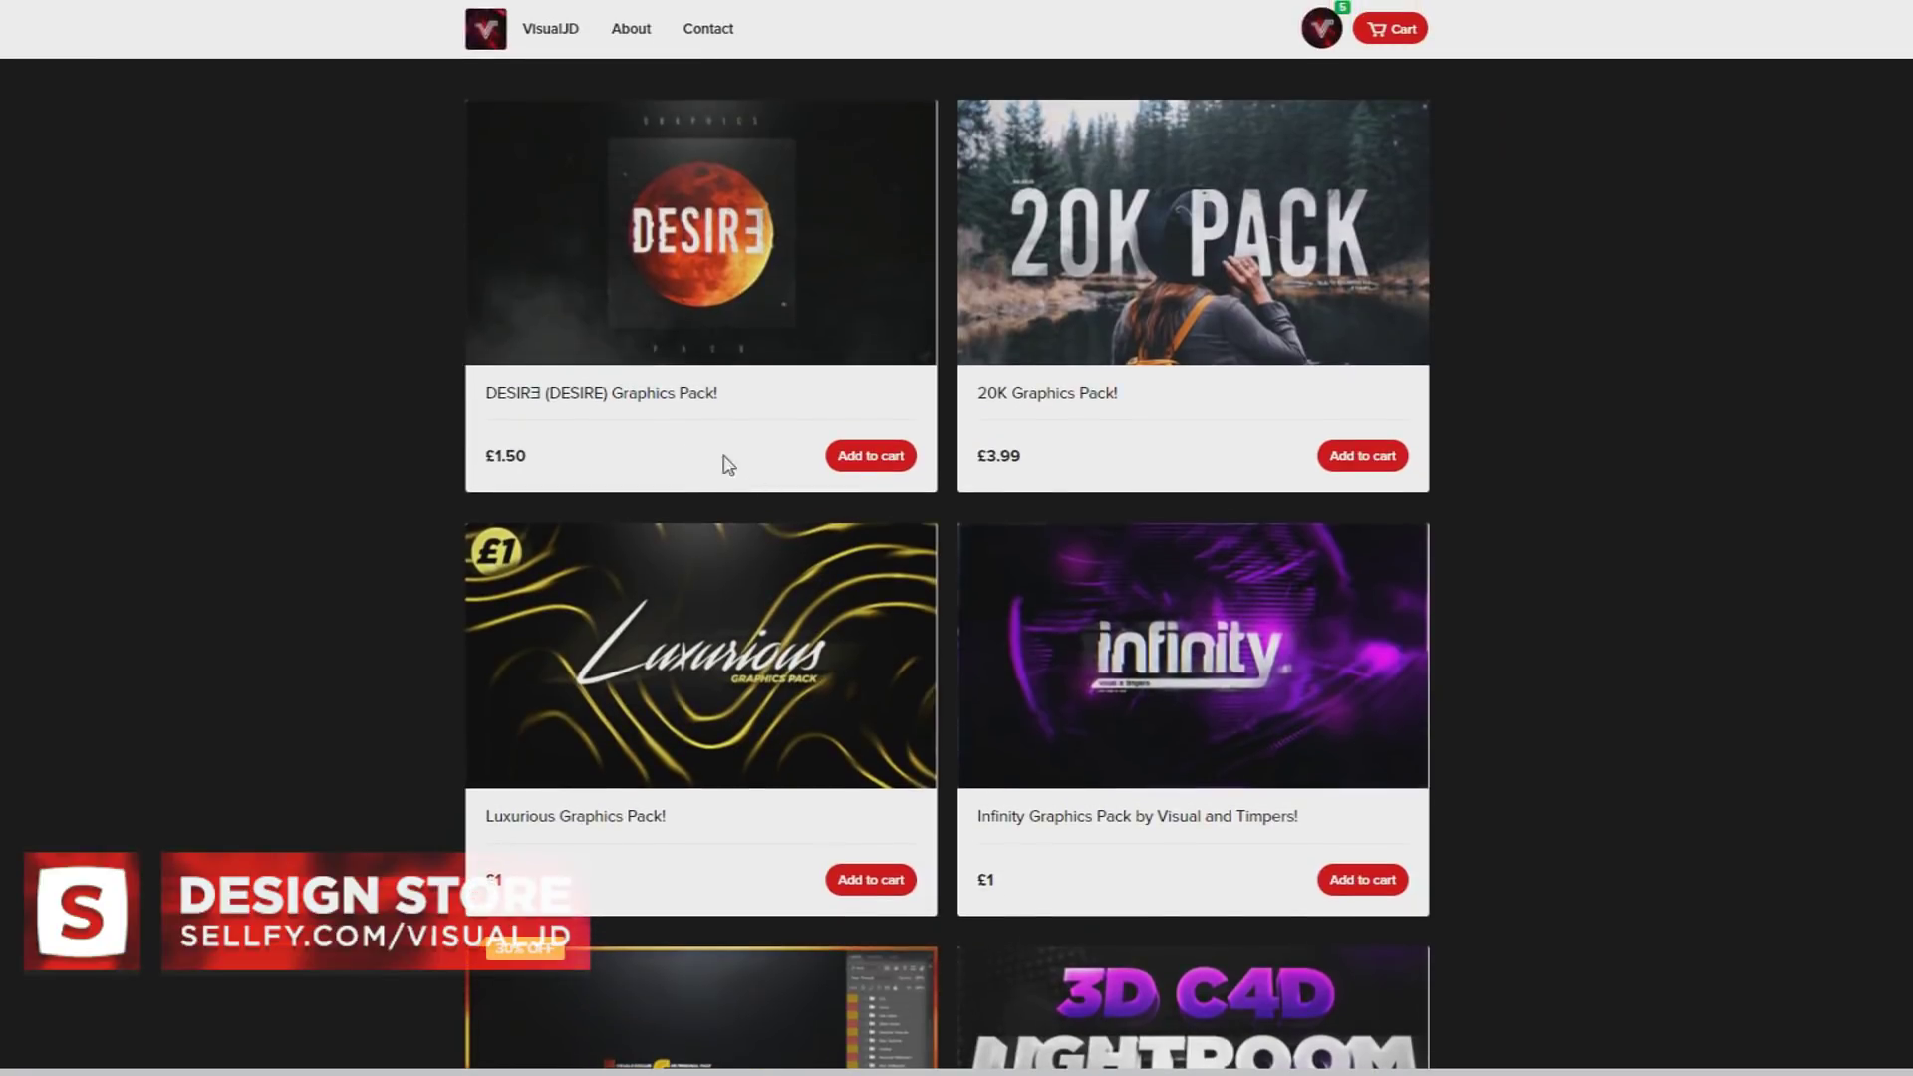
pyautogui.click(815, 417)
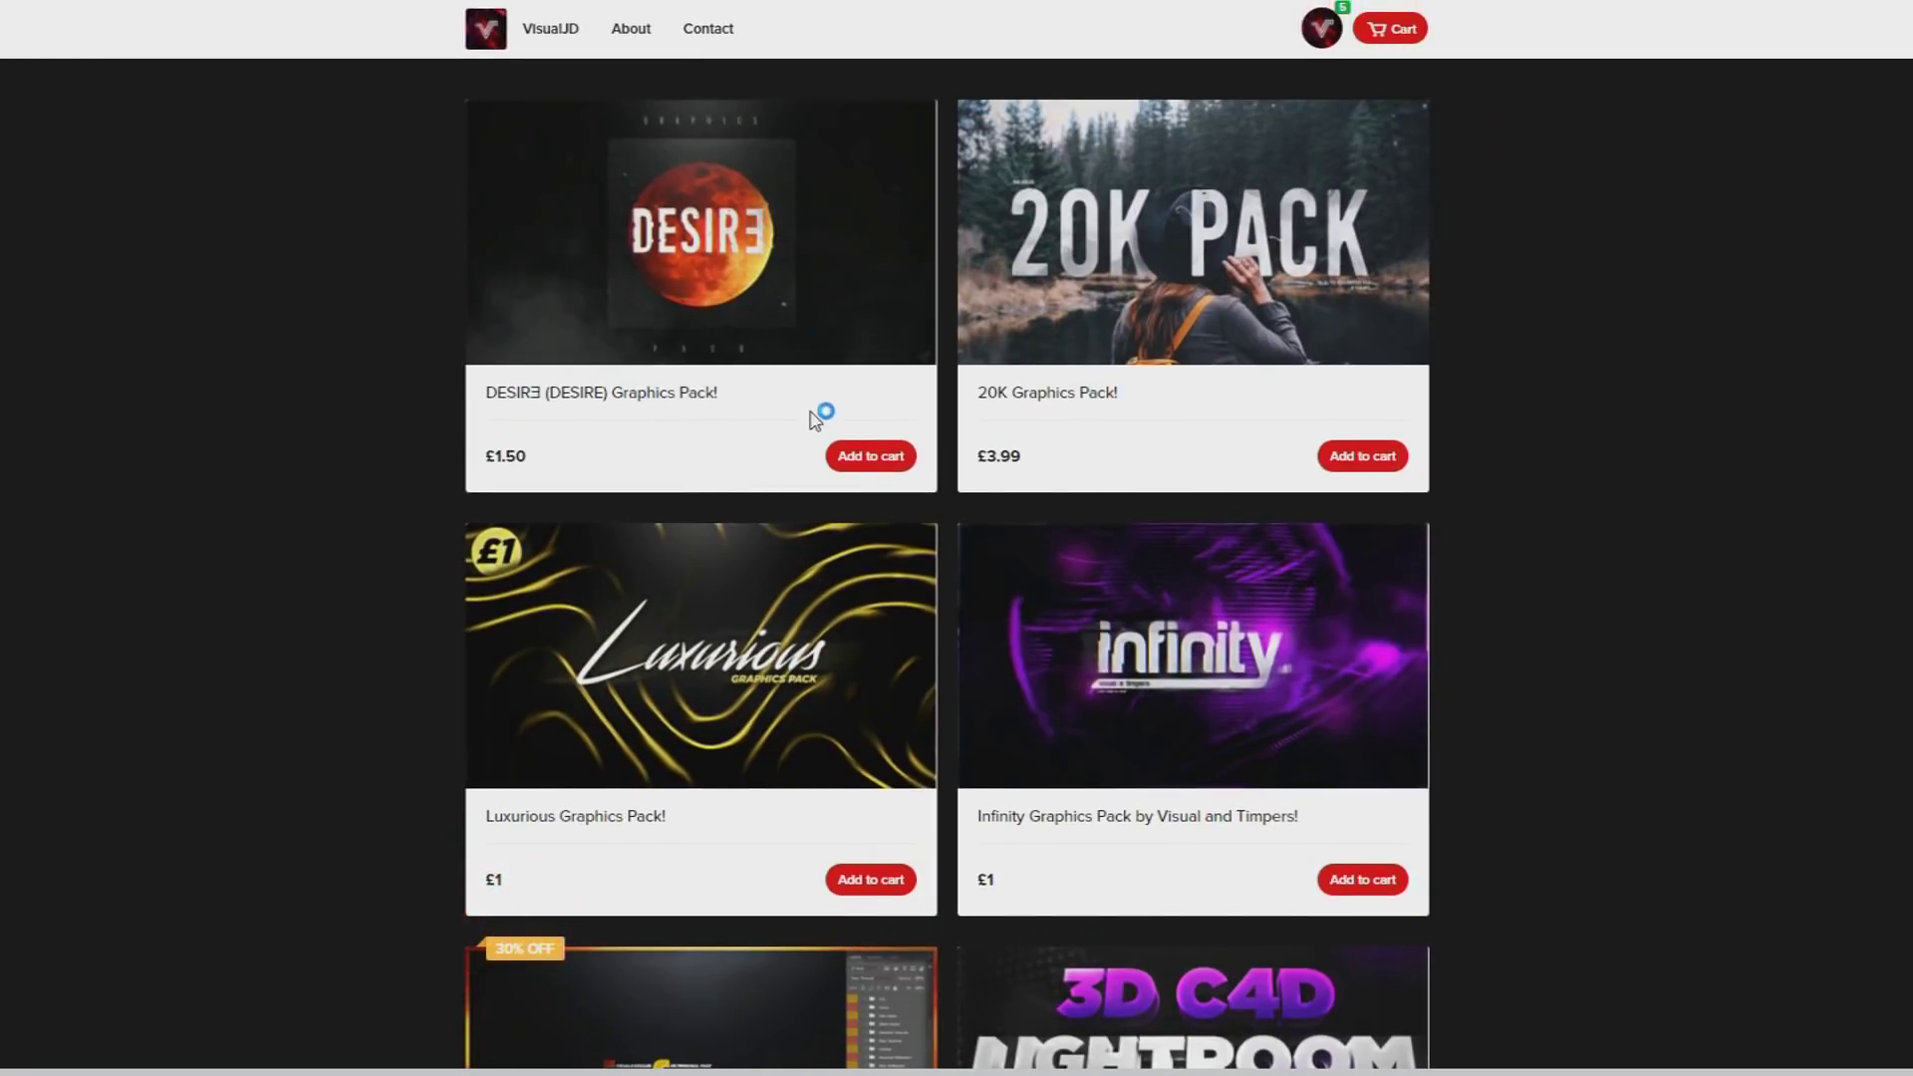
pyautogui.click(1073, 284)
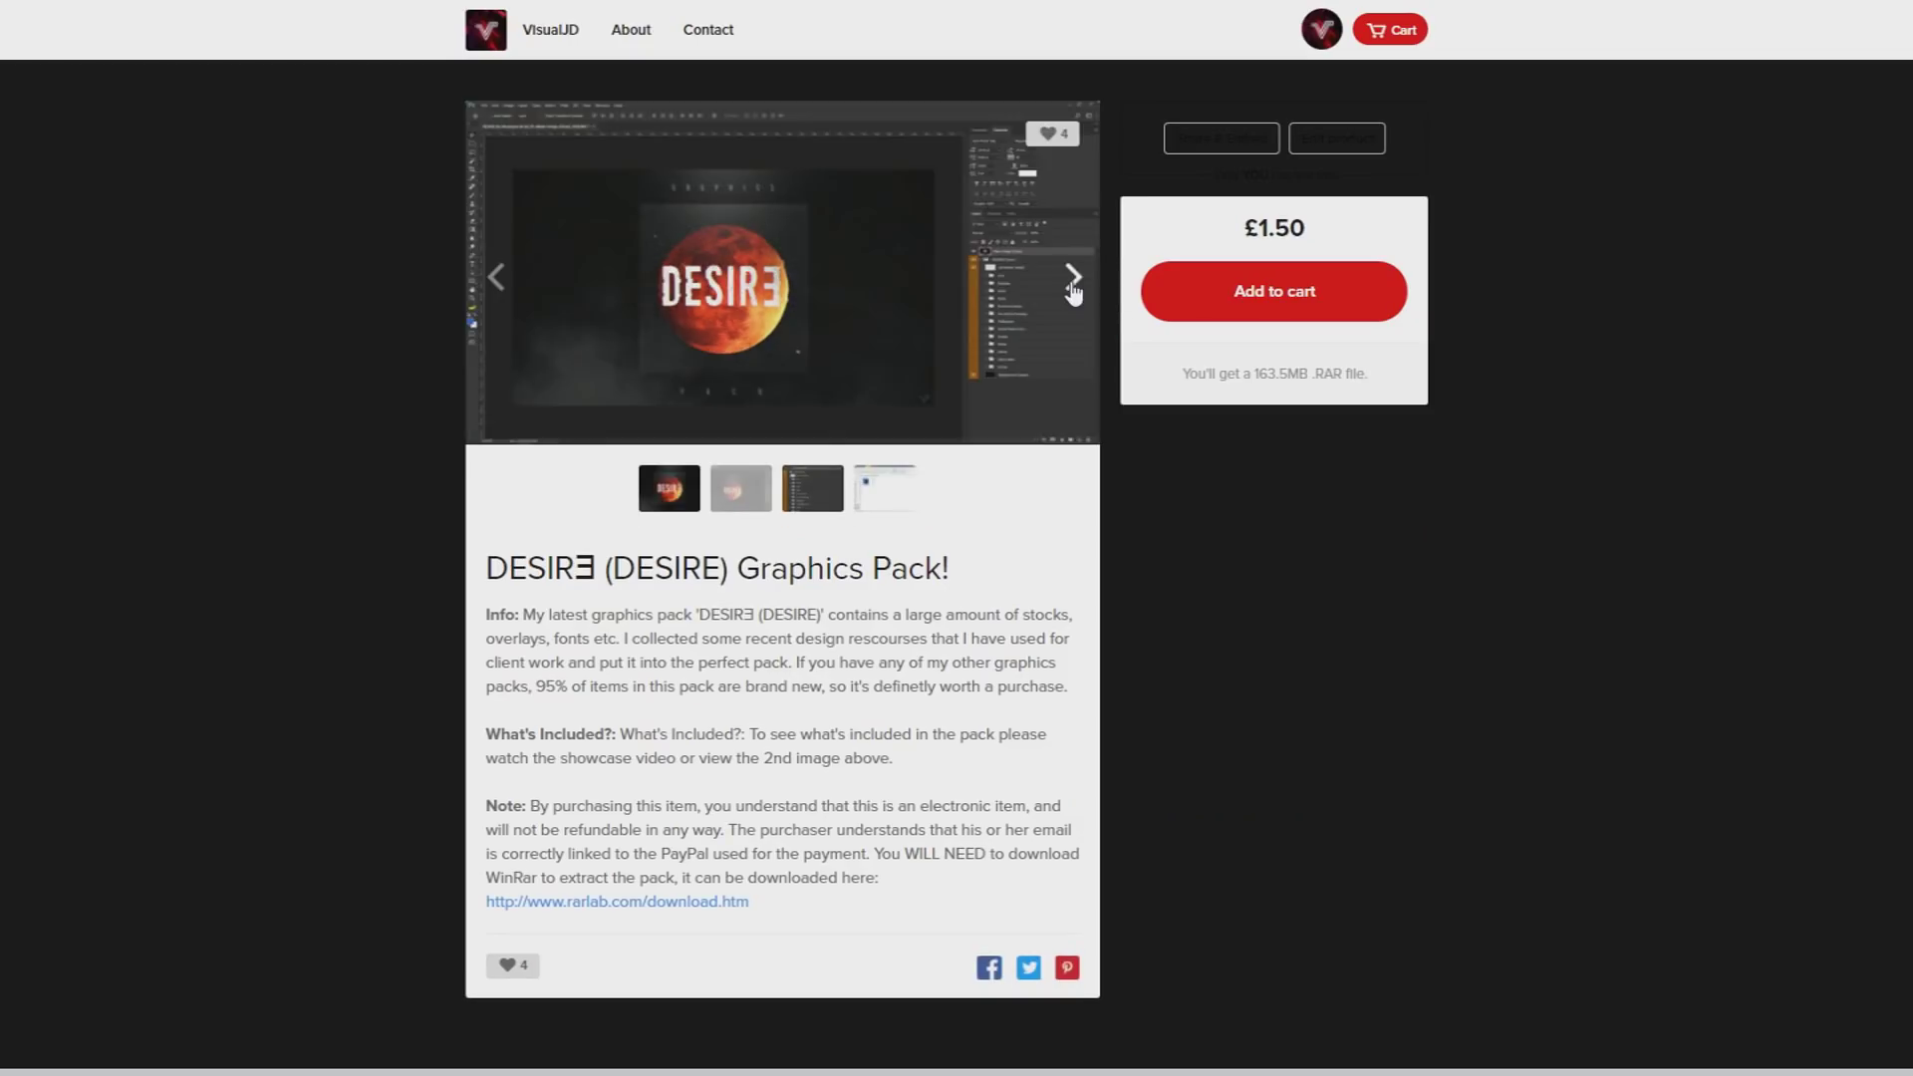